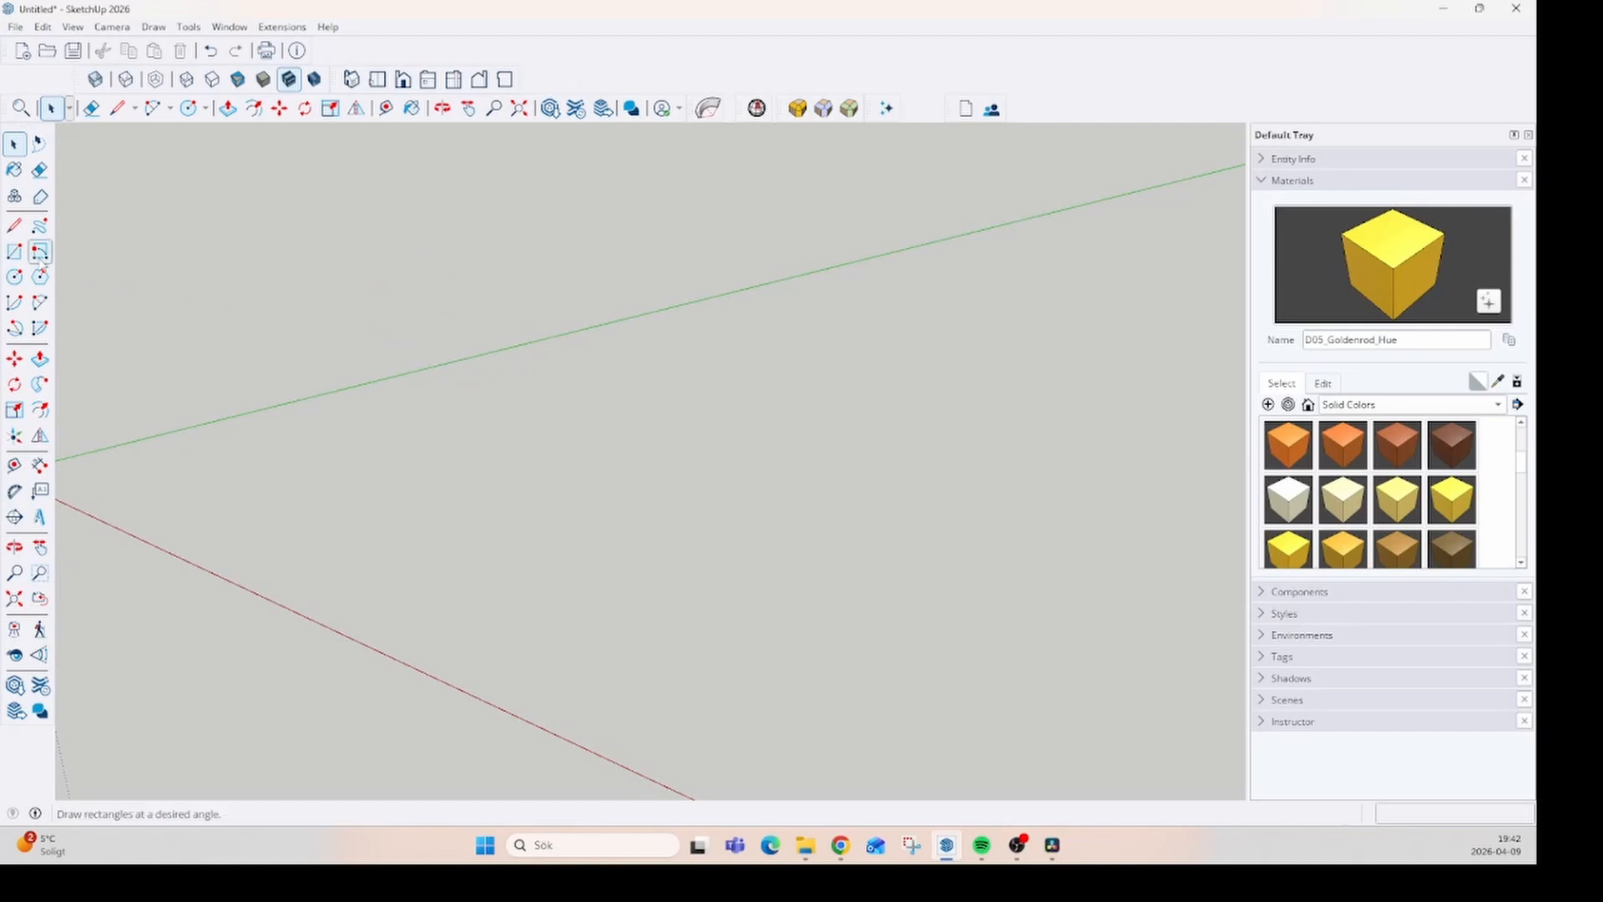
- Draw a straight line about 6200 mm long parallel to the green axis, in front of the axis line
click(15, 227)
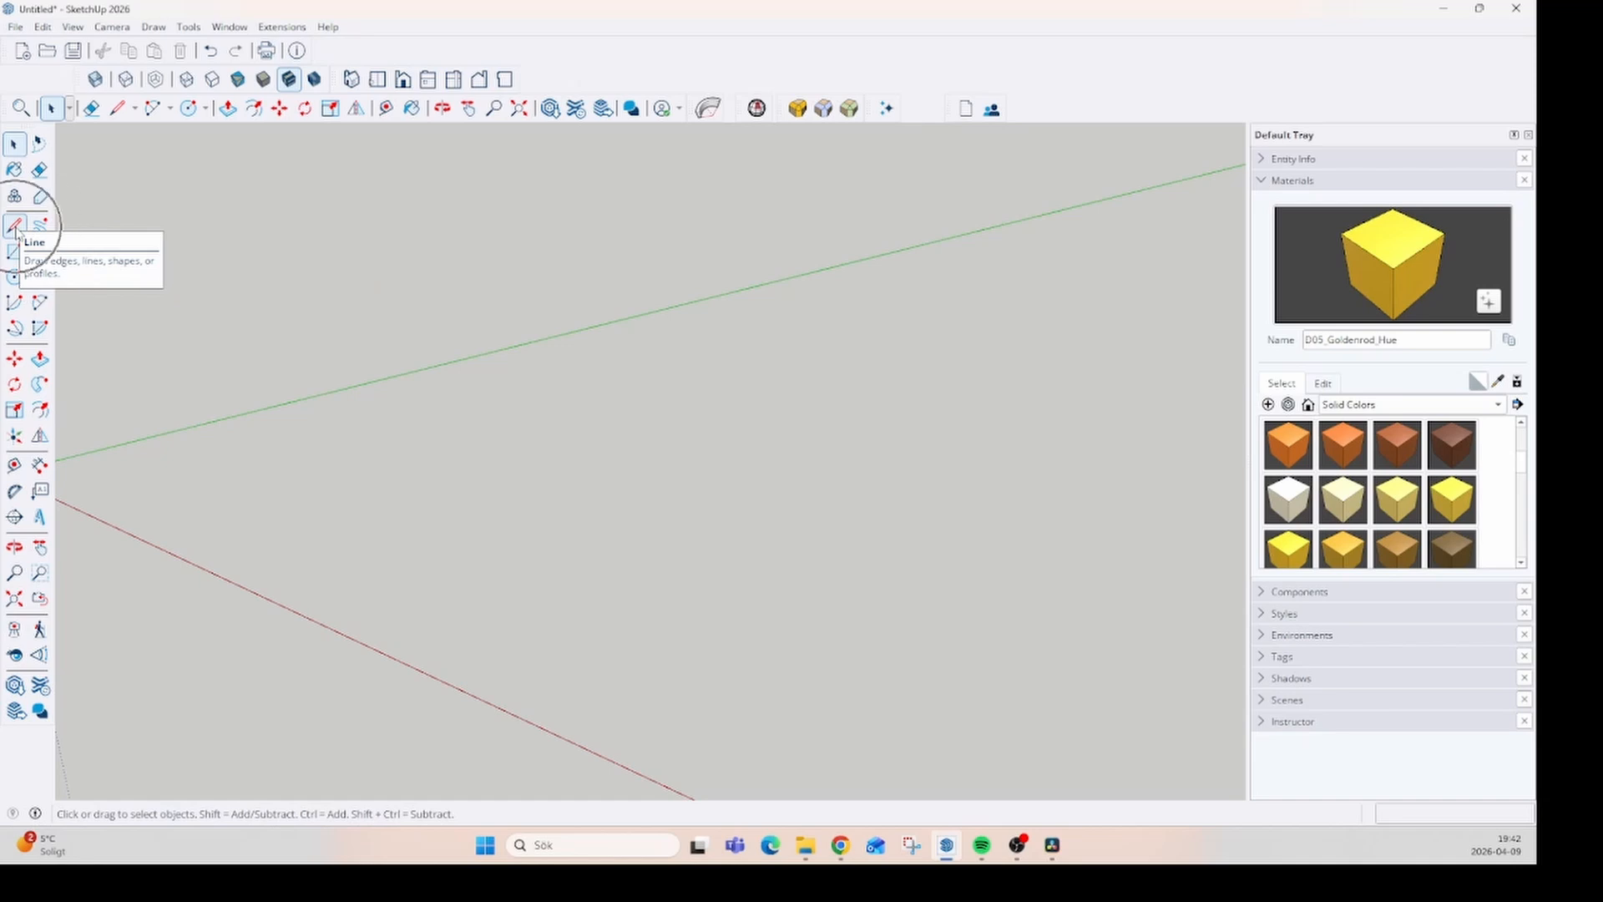
click(515, 461)
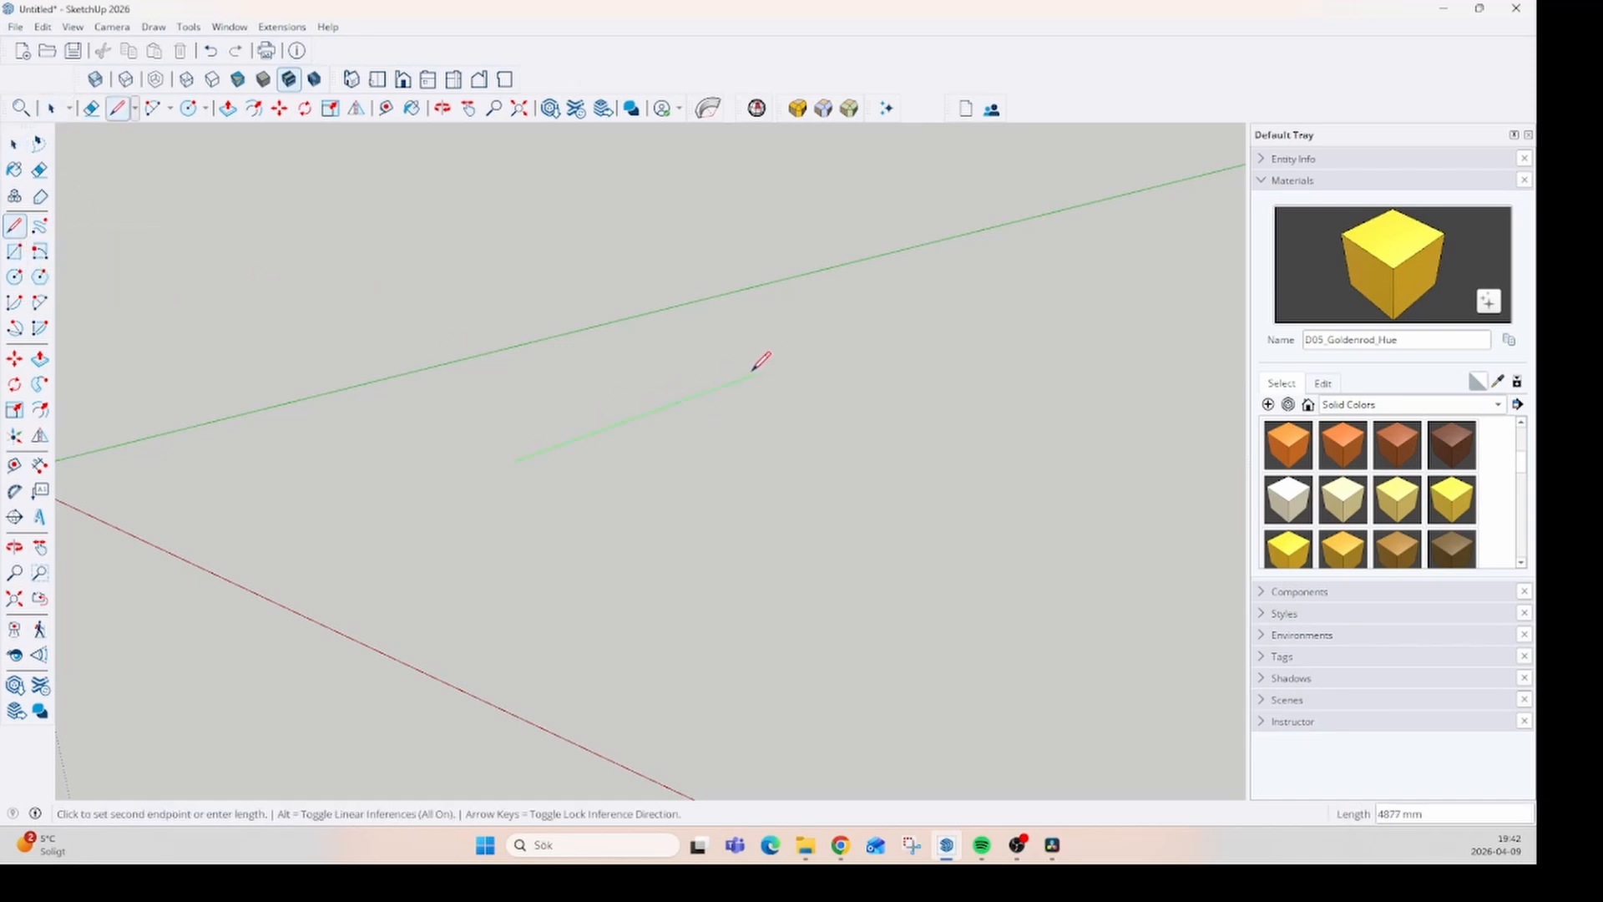
click(808, 355)
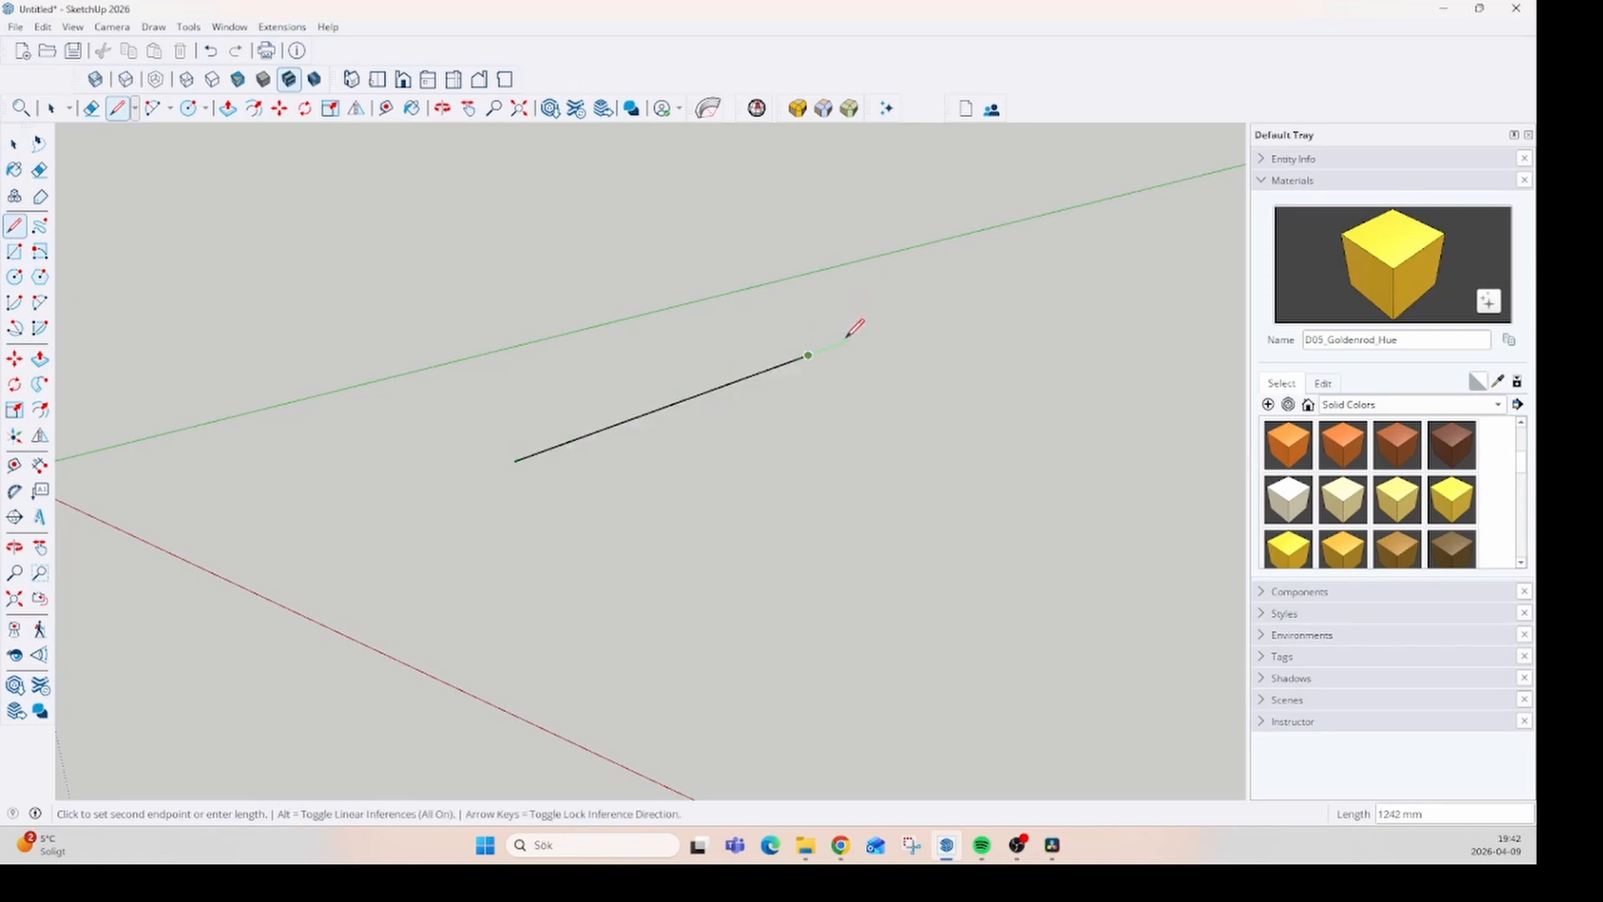
key(space)
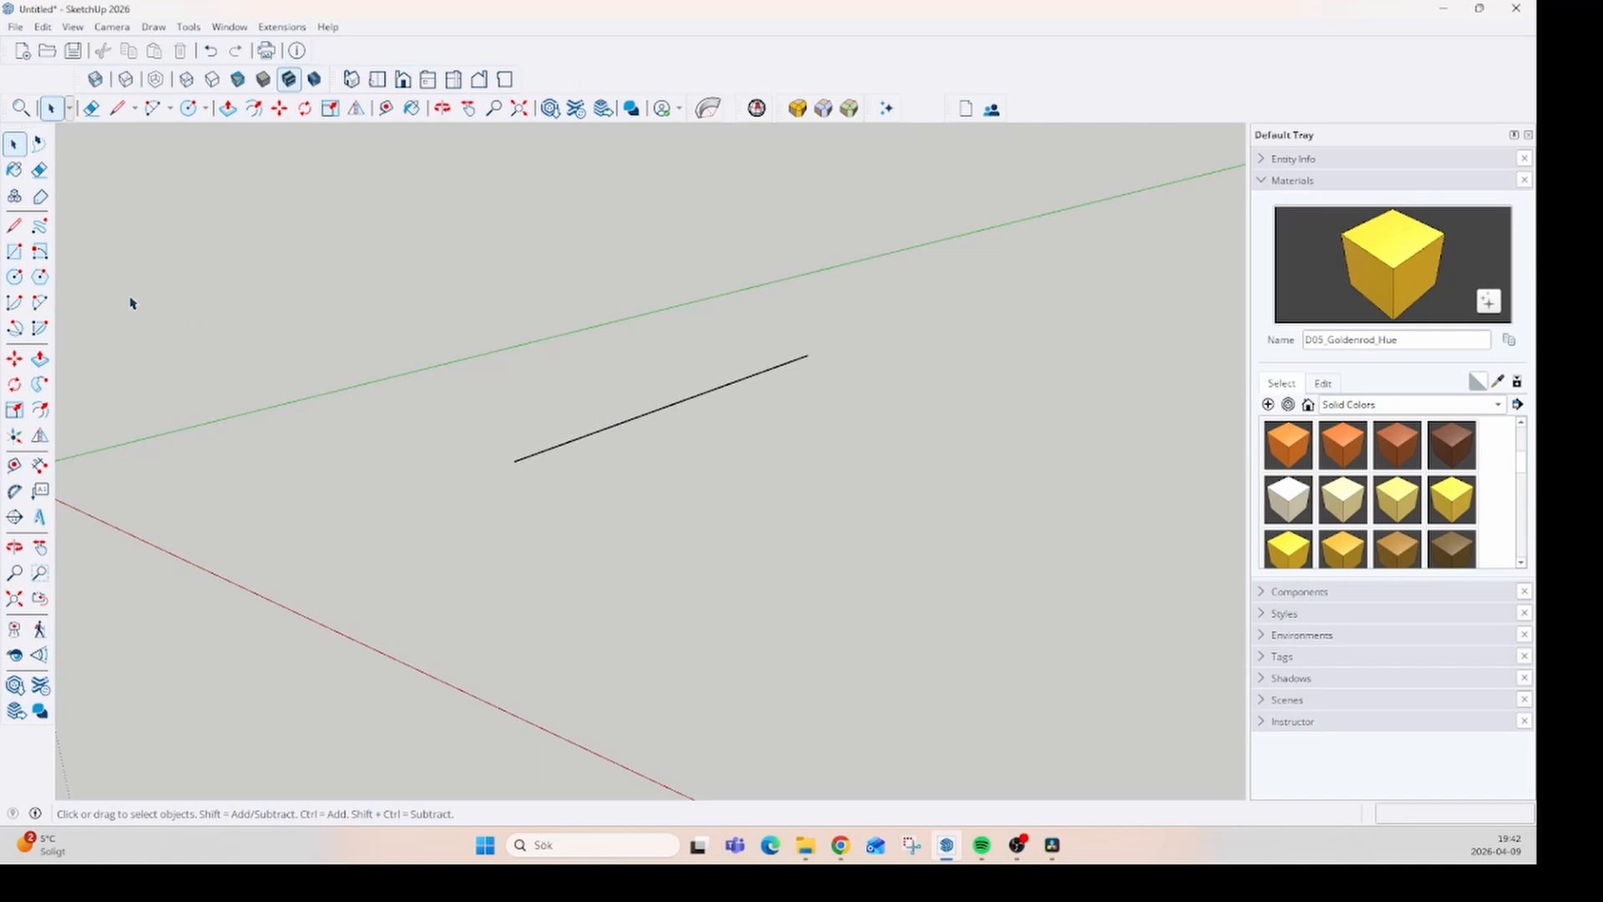
- Draw a 24-sided circle with a radius of about 576 mm, centred on the line's near endpoint and perpendicular to the green axis
click(15, 277)
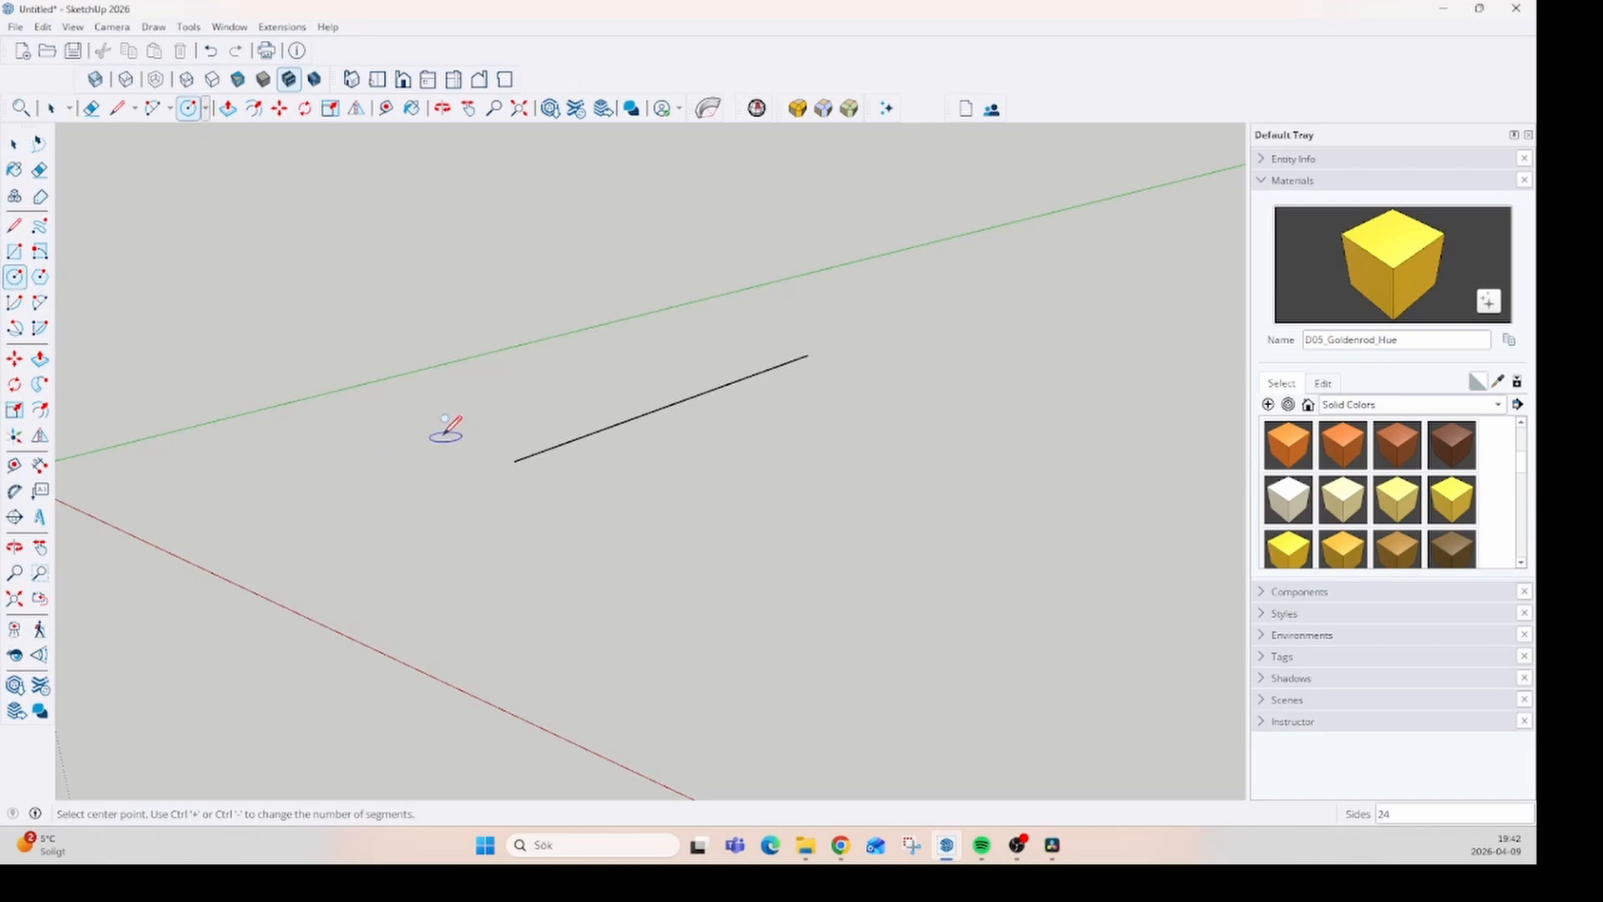
key(Left)
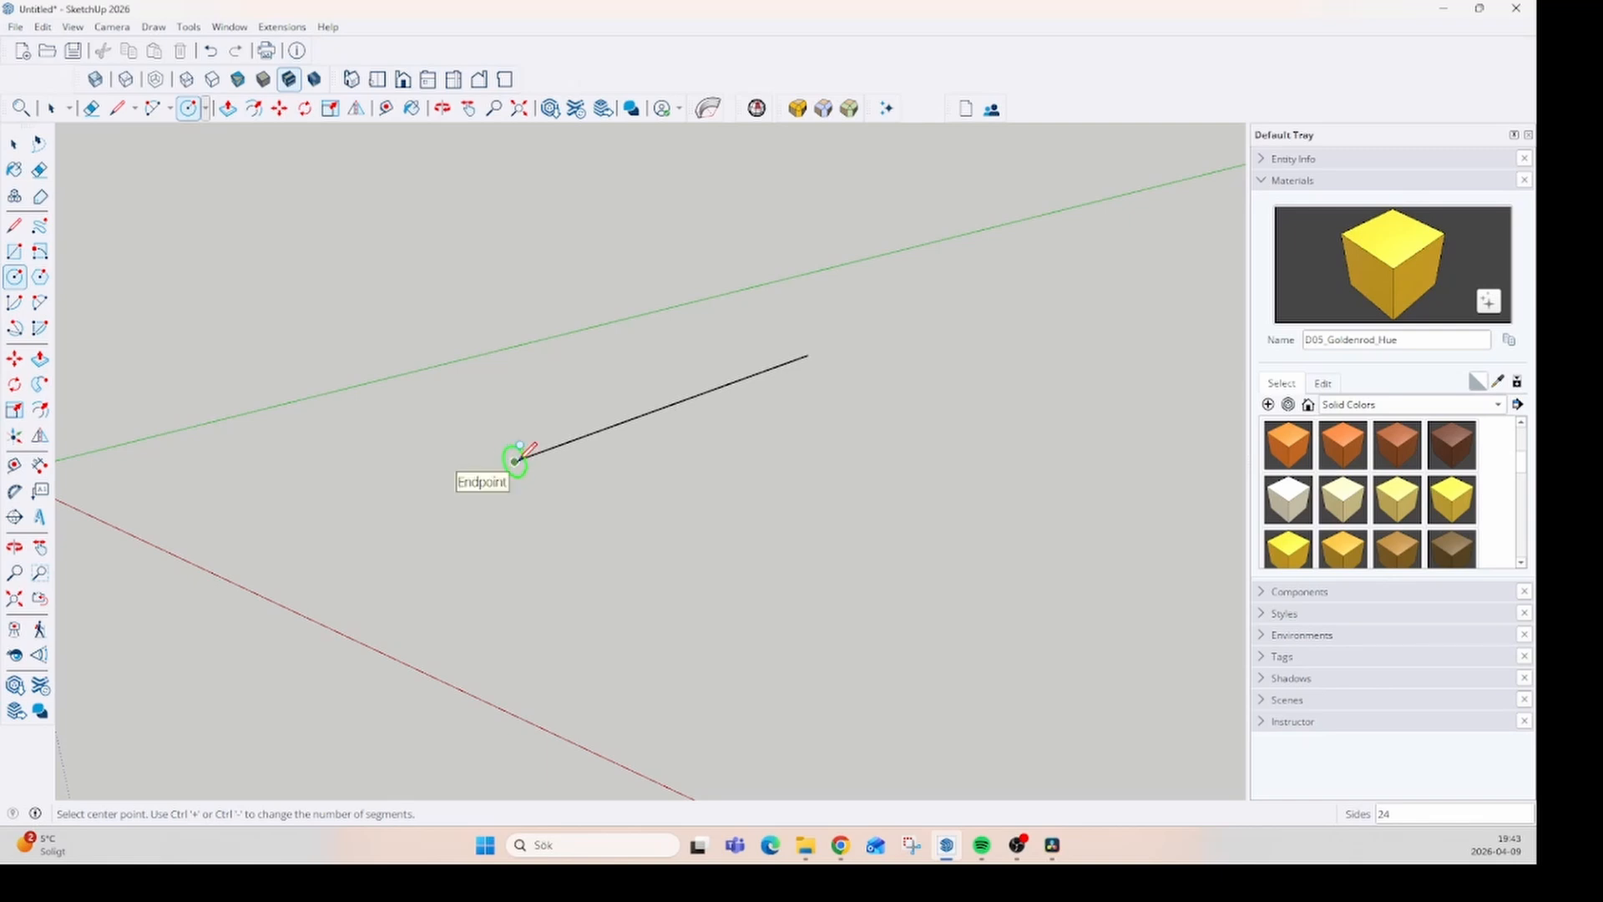
click(515, 460)
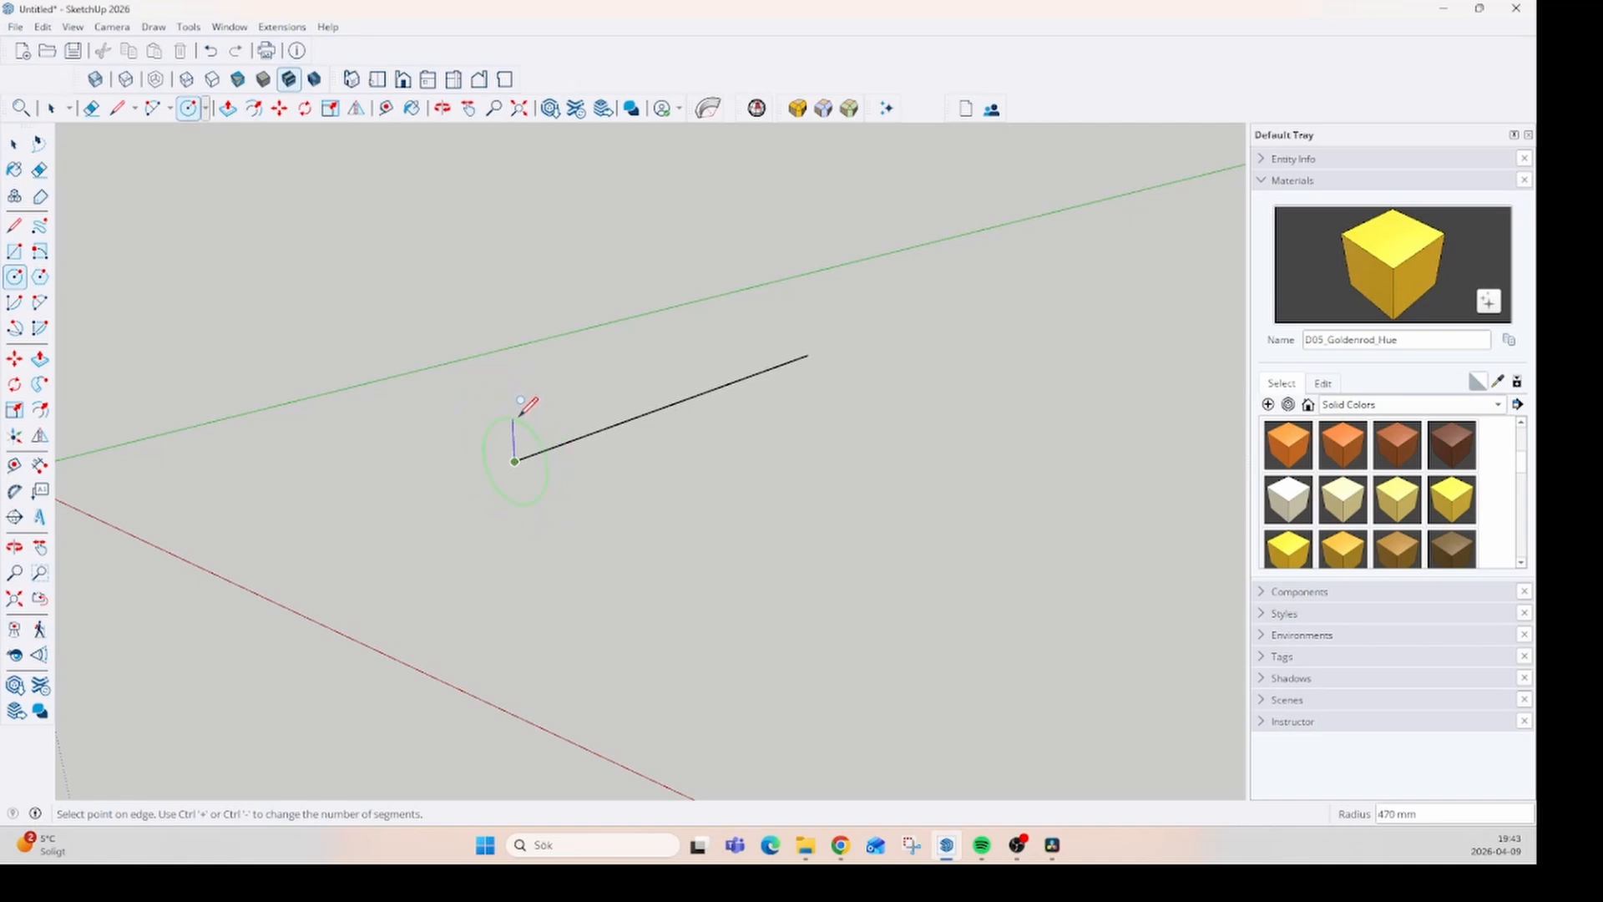
click(517, 407)
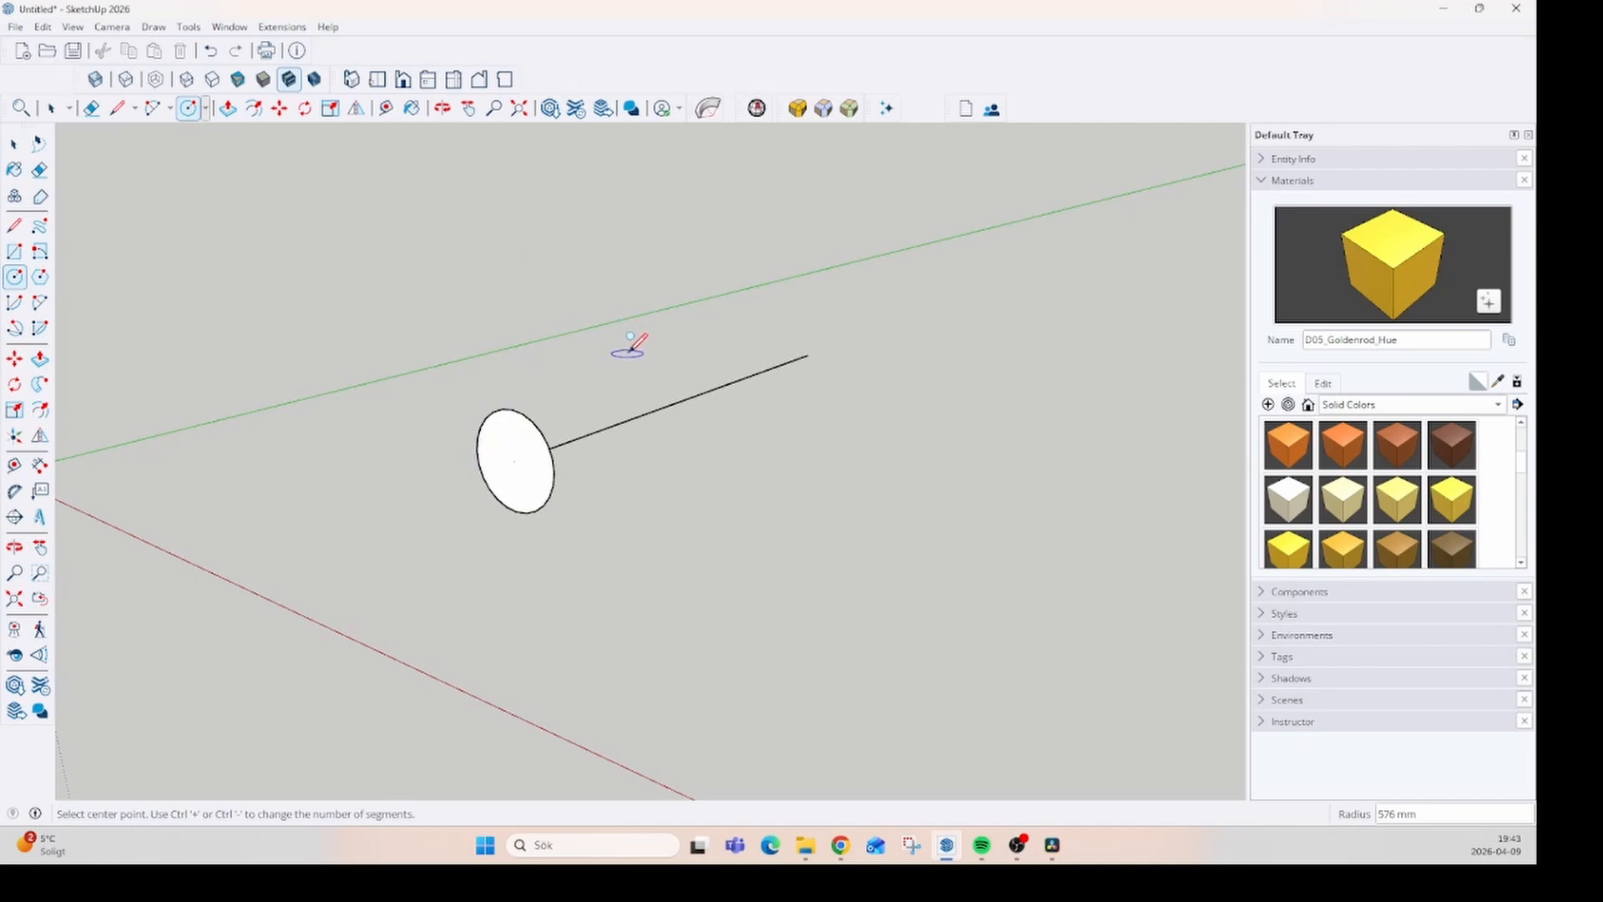
key(space)
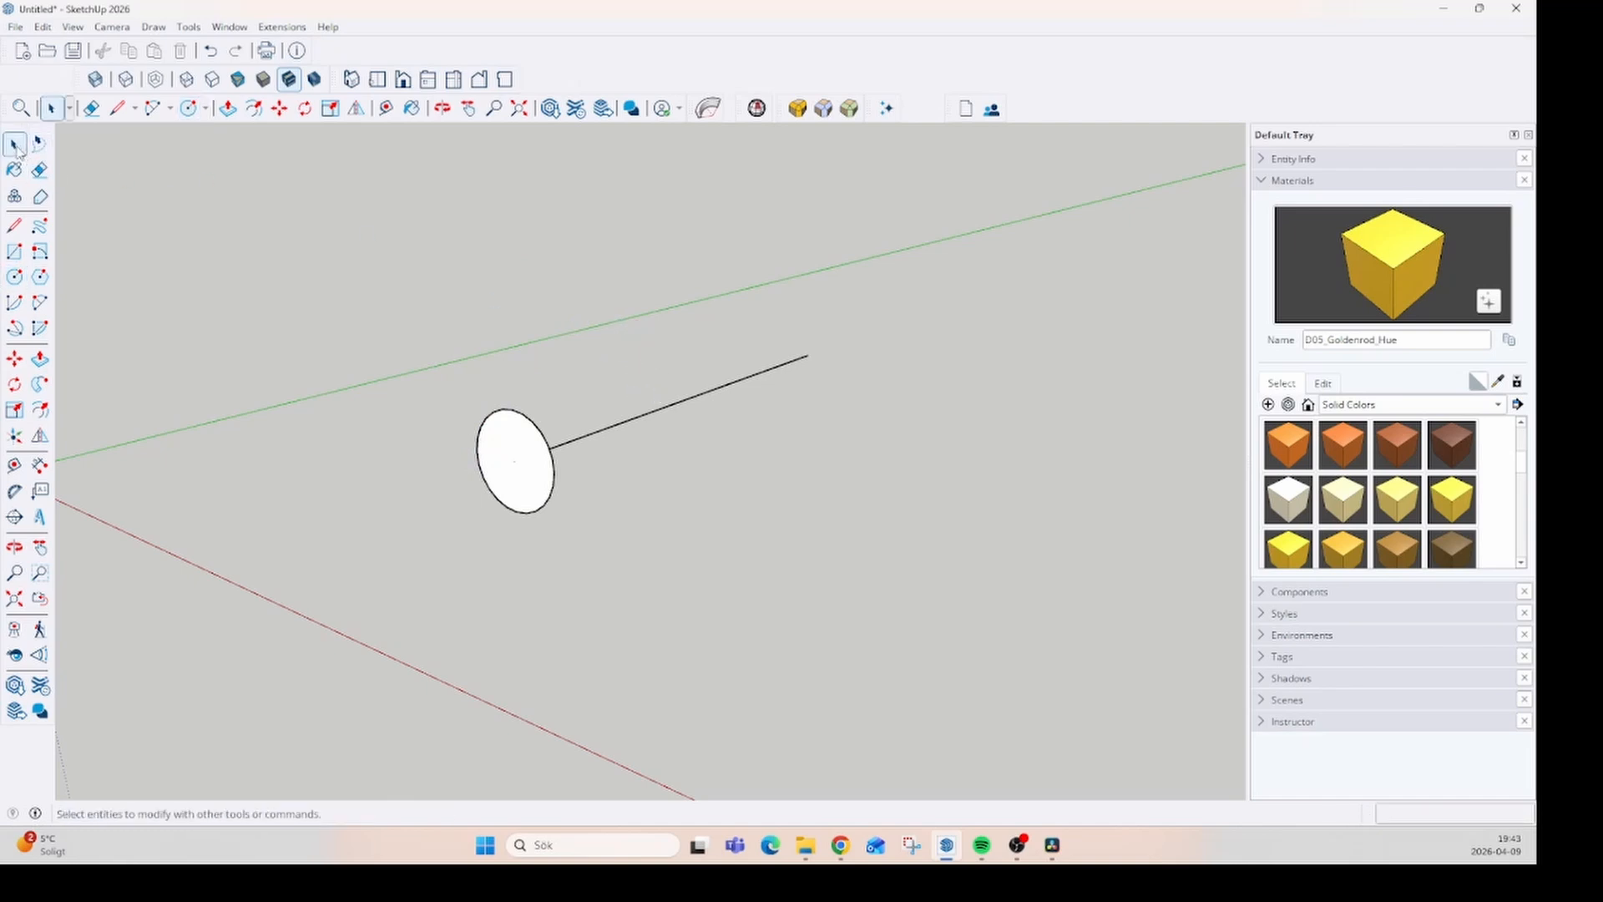
- Select the straight line as the path and extrude the circle along it with Follow Me
click(15, 146)
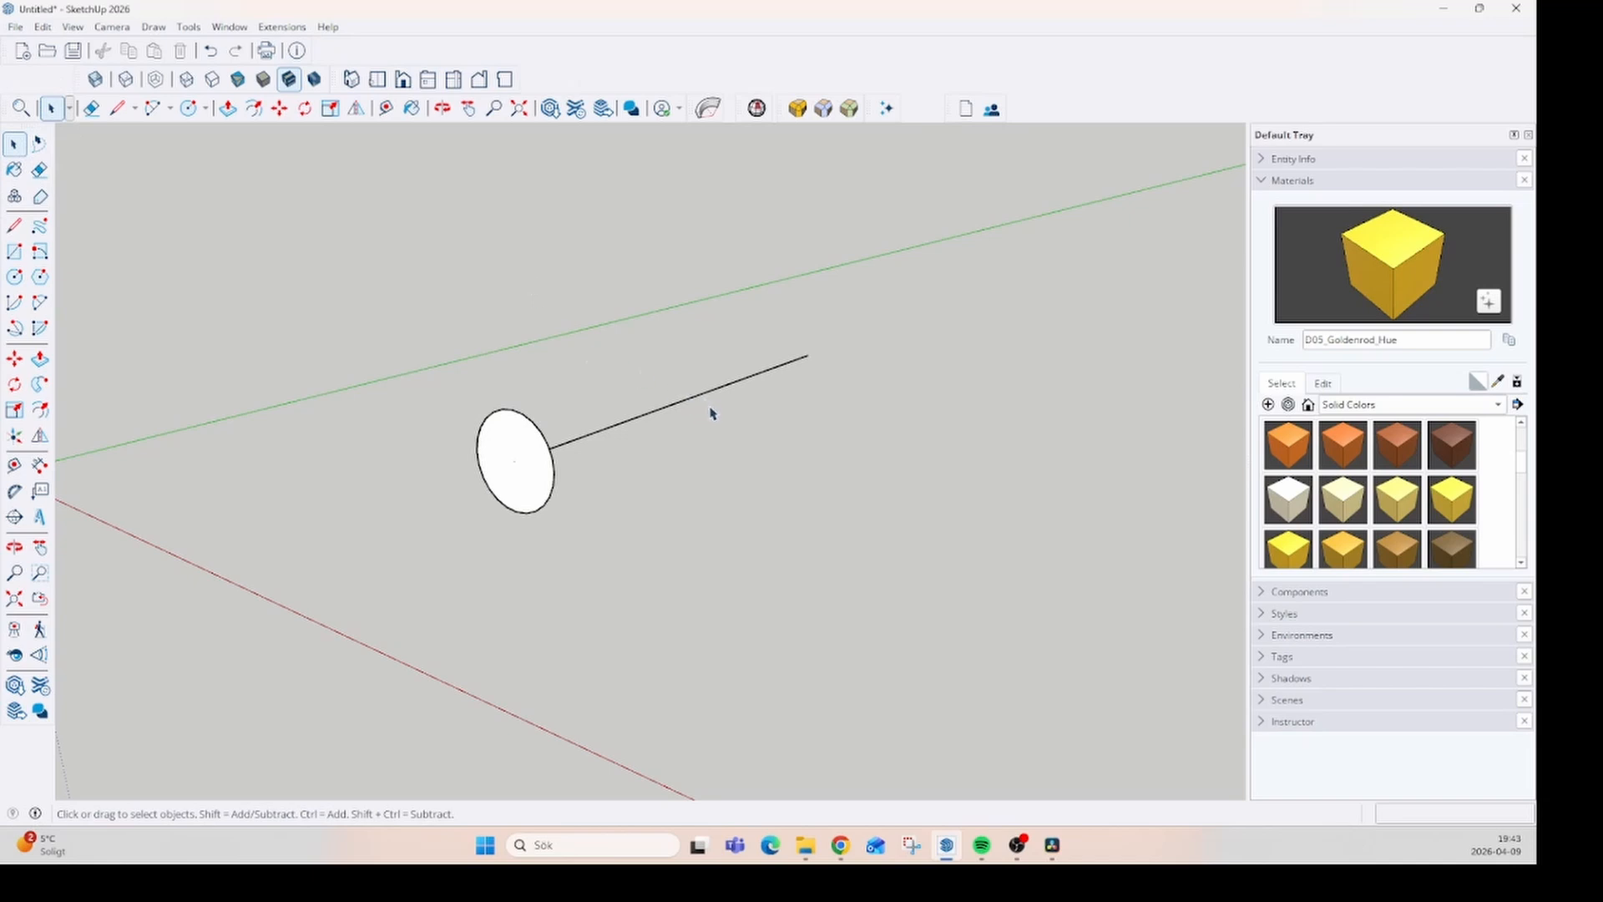
drag(714, 410, 665, 380)
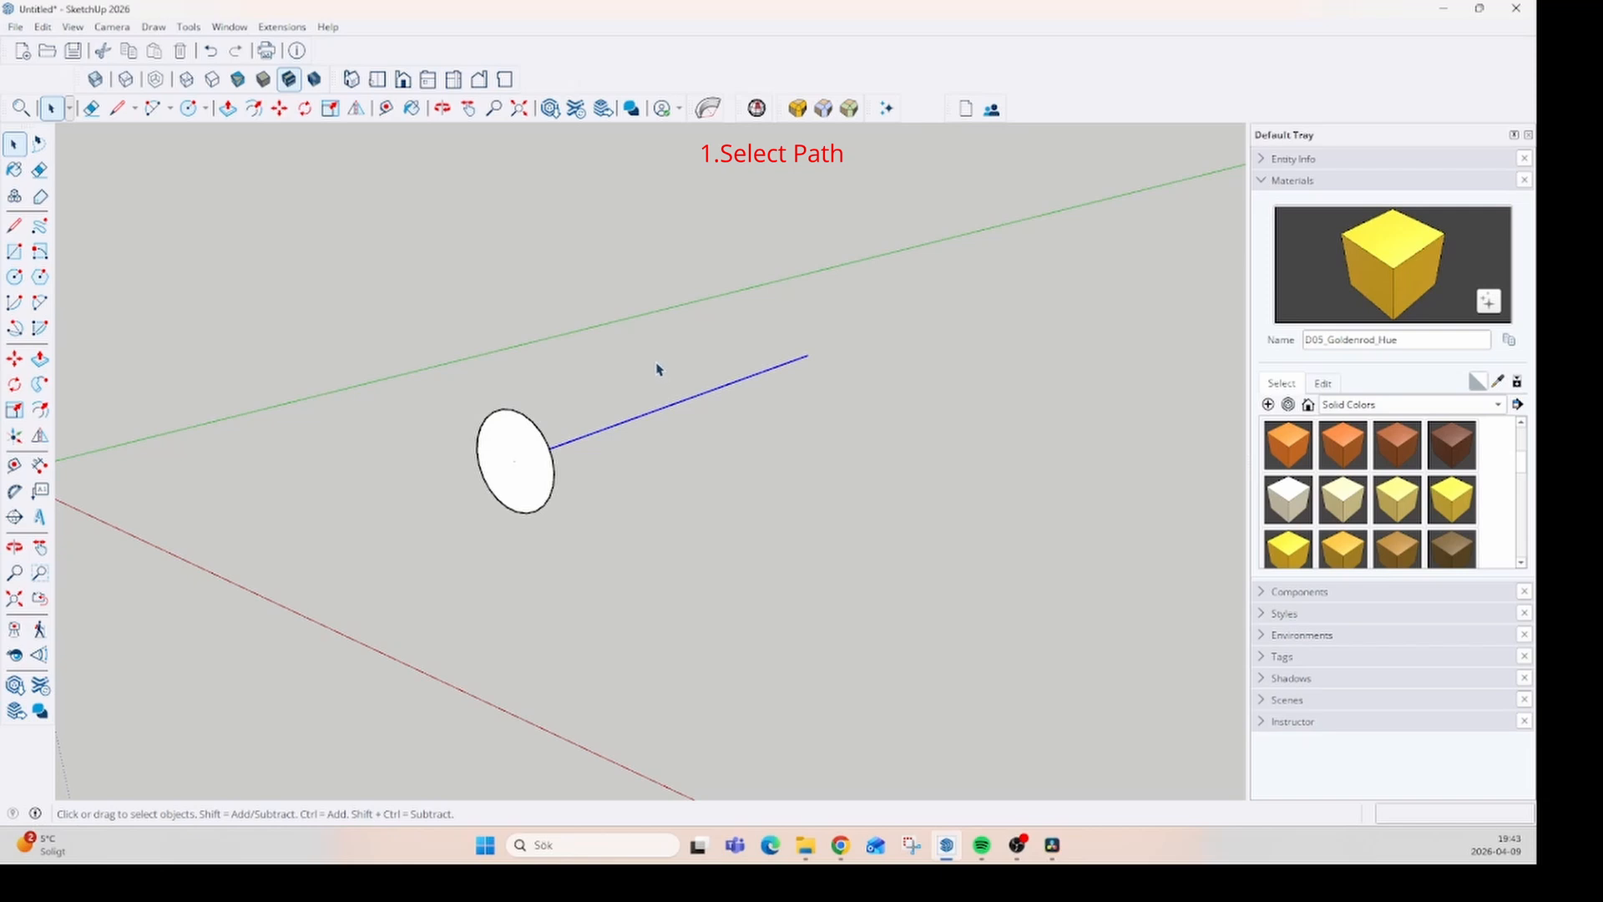
click(39, 385)
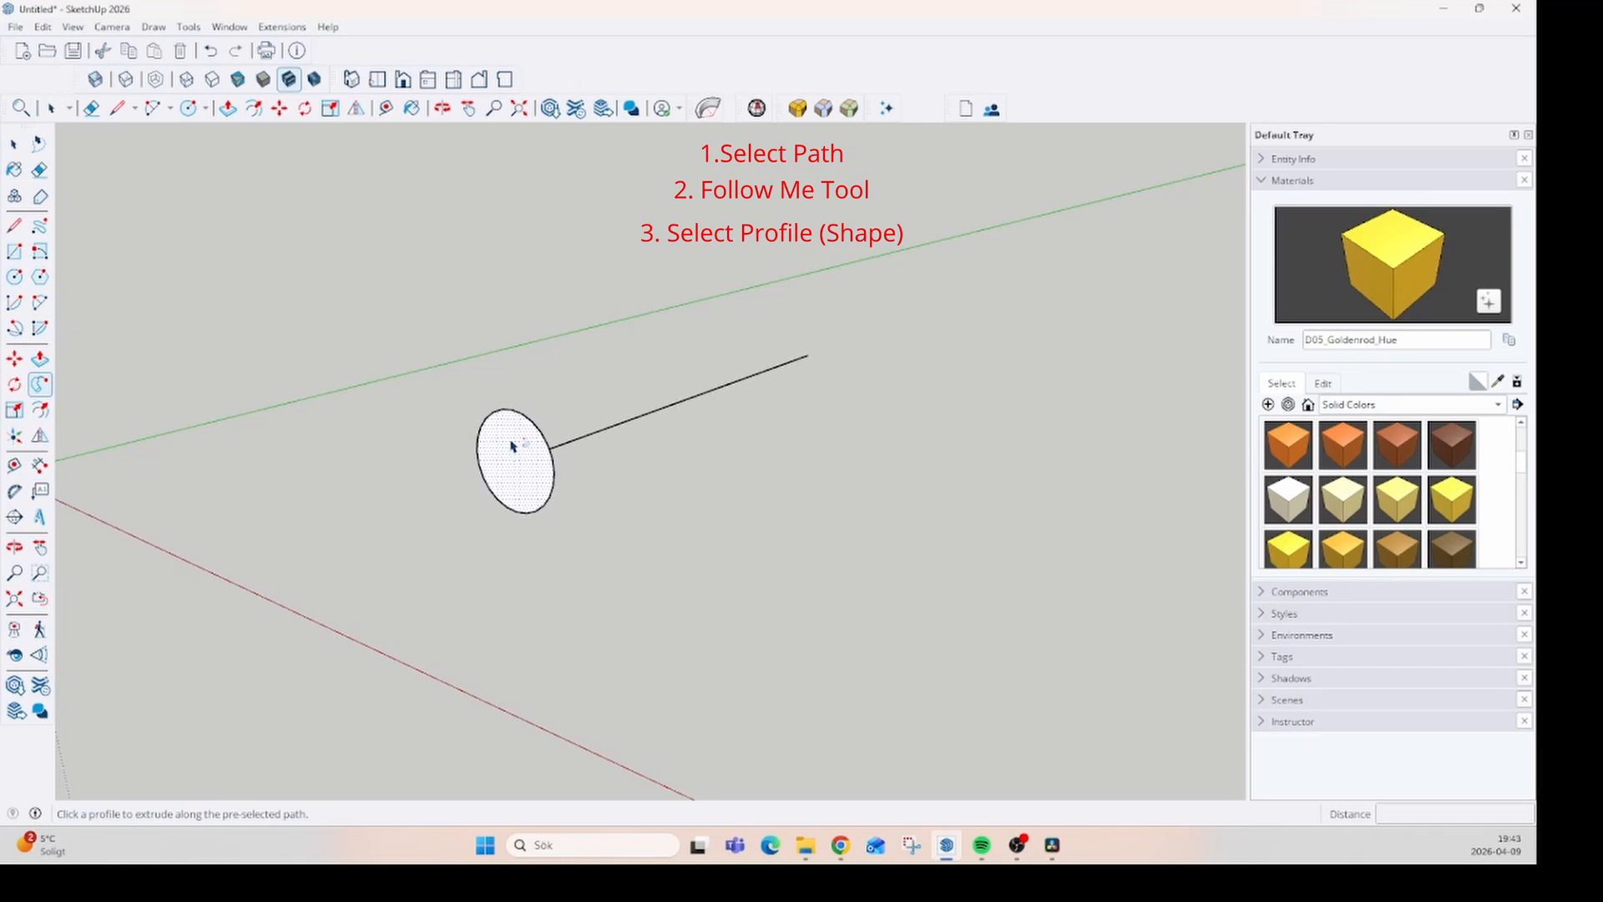
click(512, 446)
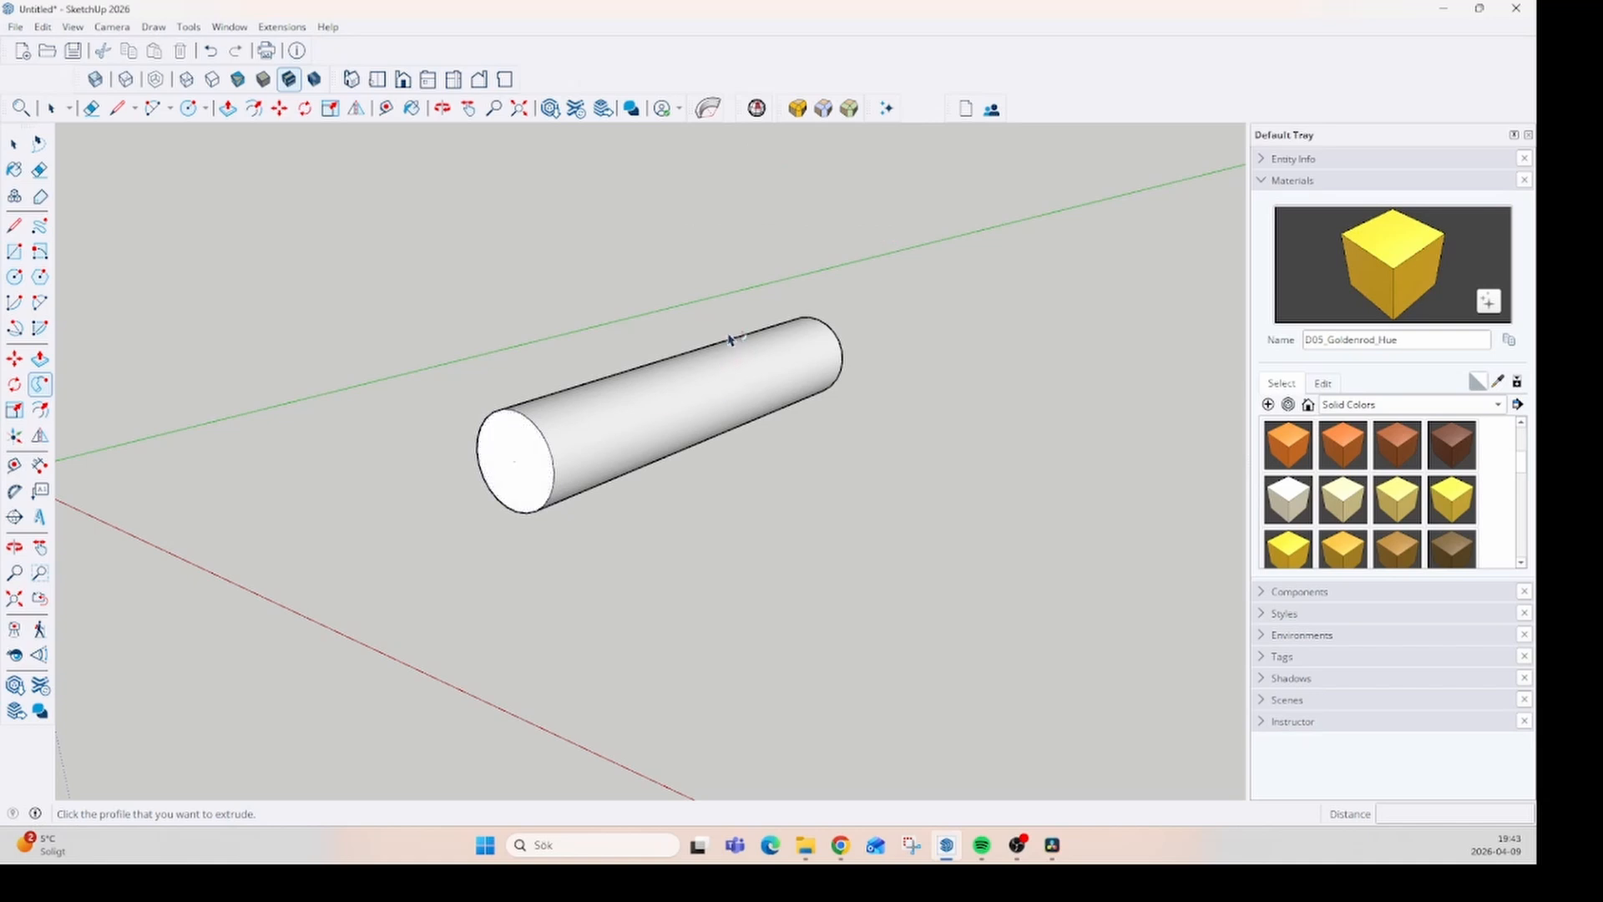
middle_drag(634, 404, 457, 494)
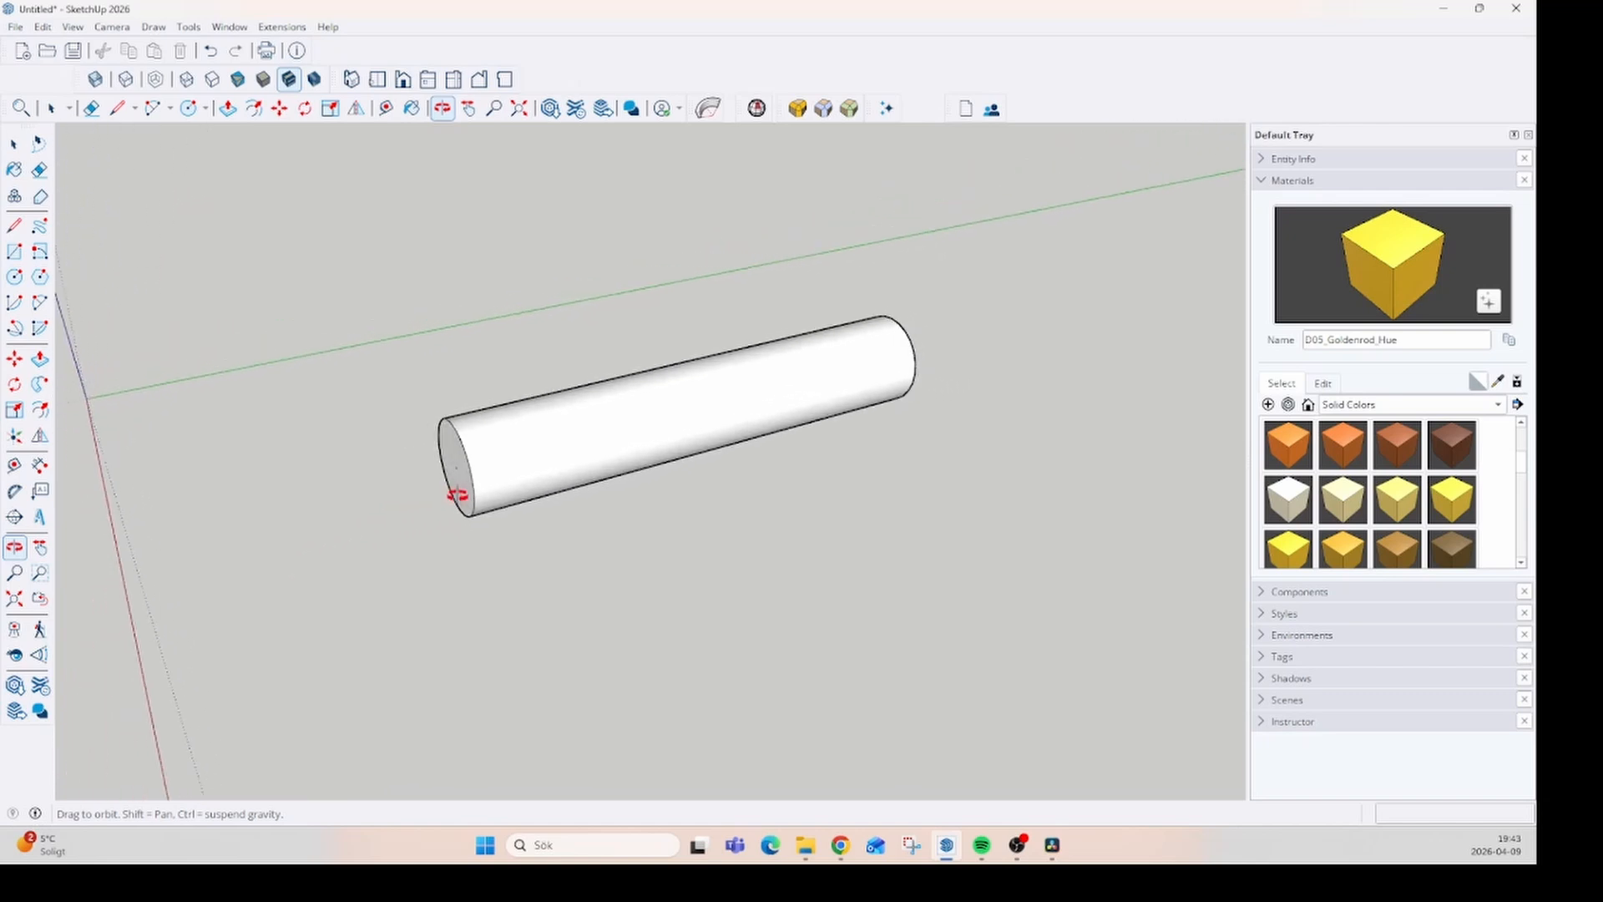
middle_drag(536, 443, 691, 468)
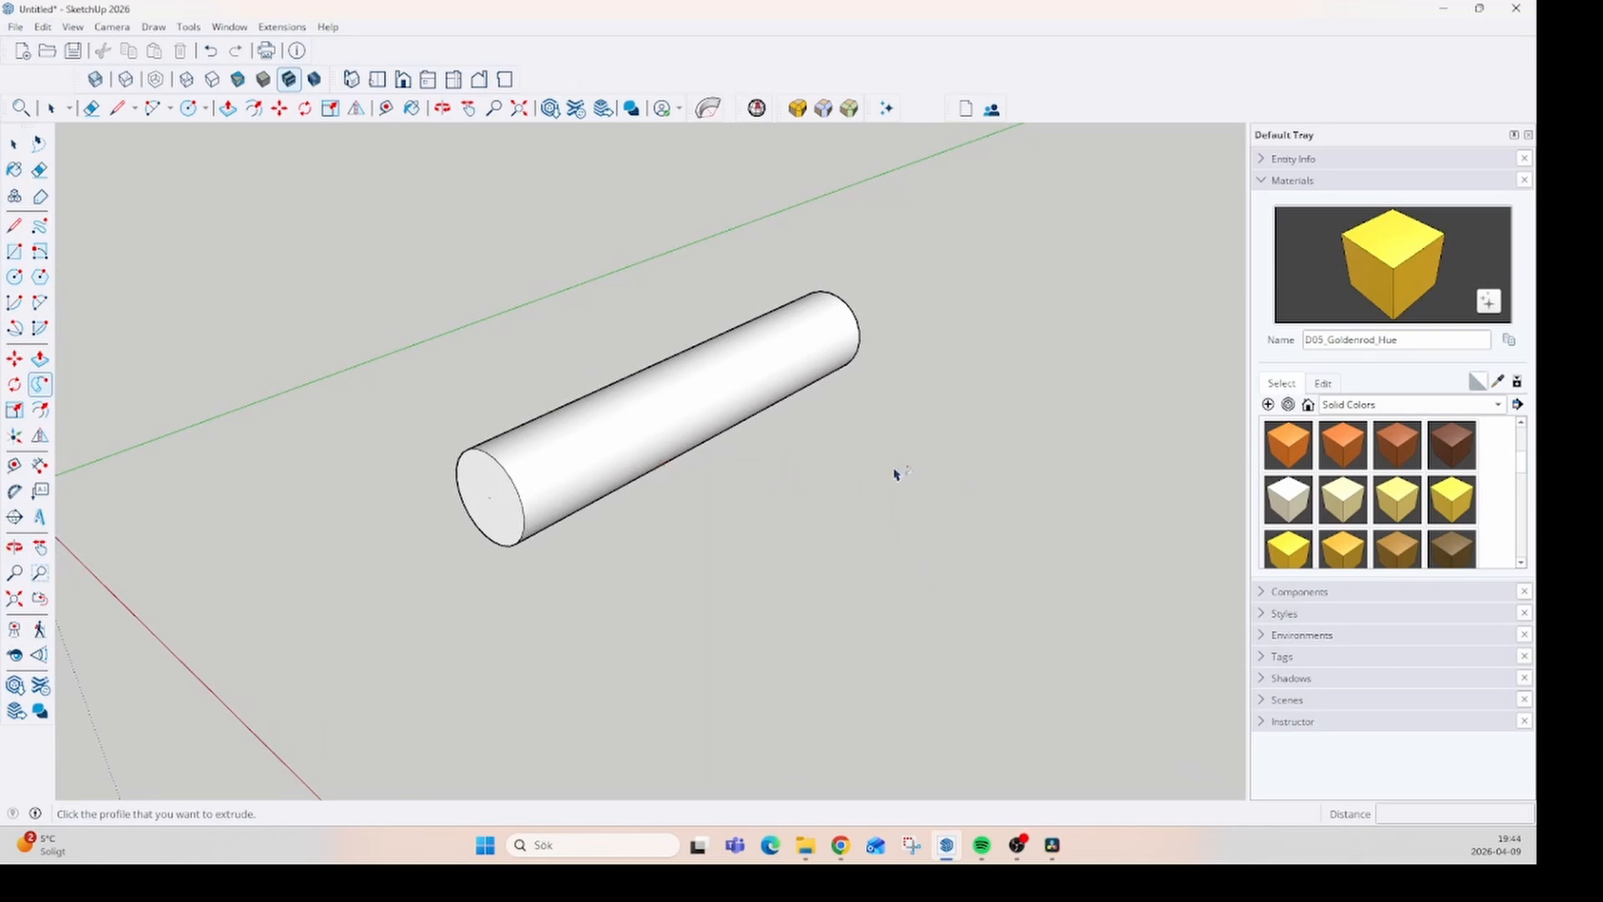
- Select the whole cylinder and delete it
key(space)
drag(863, 620, 292, 254)
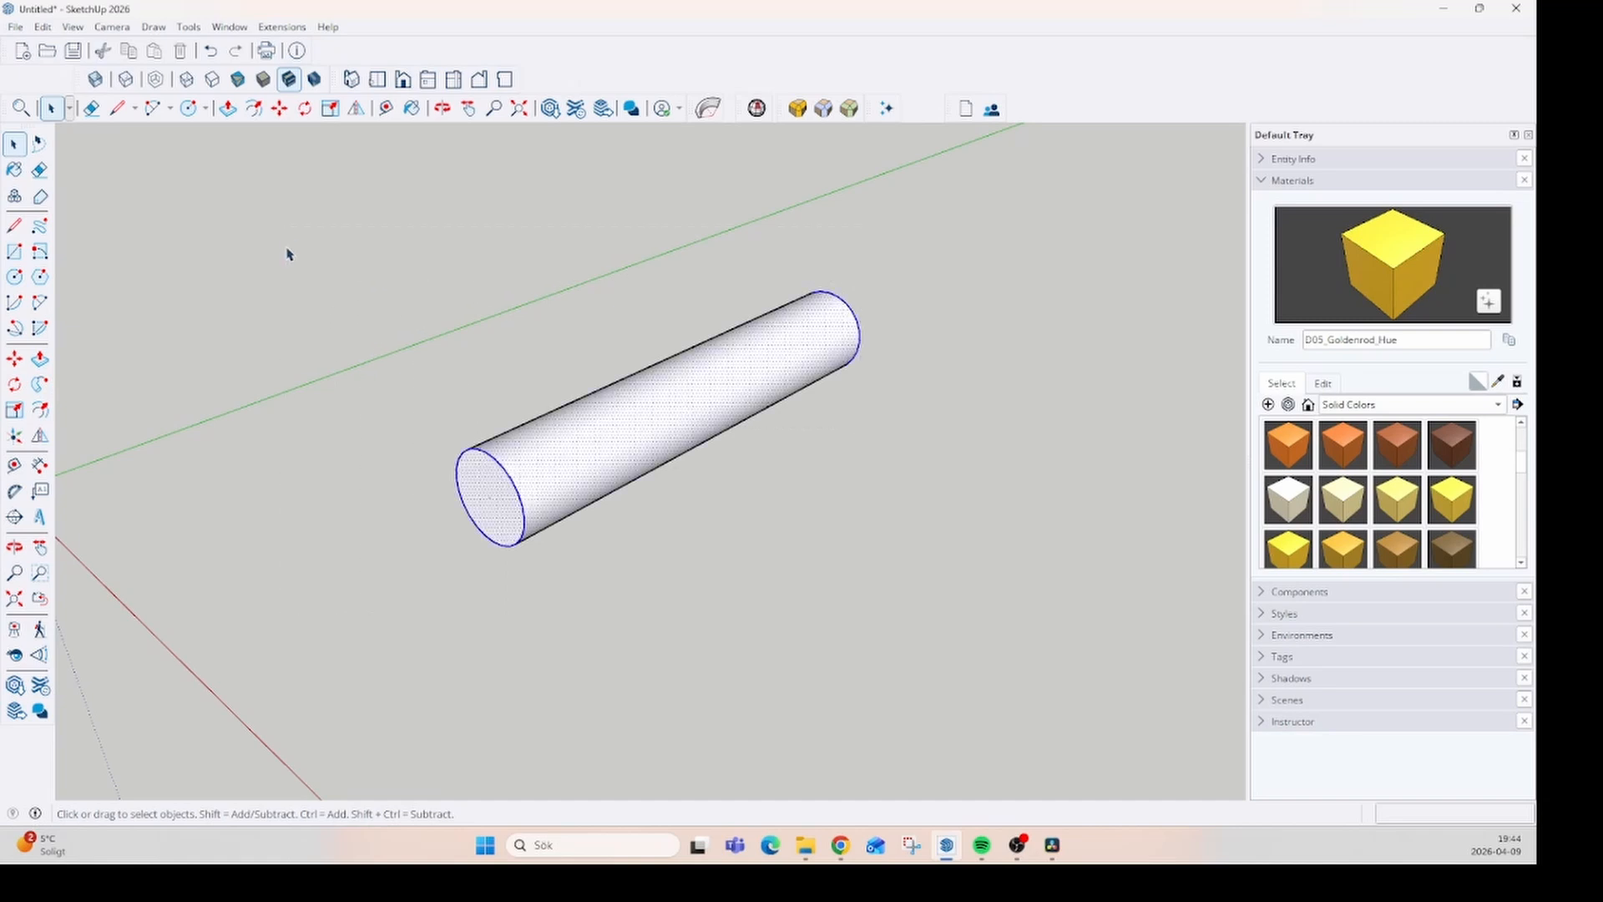
key(Delete)
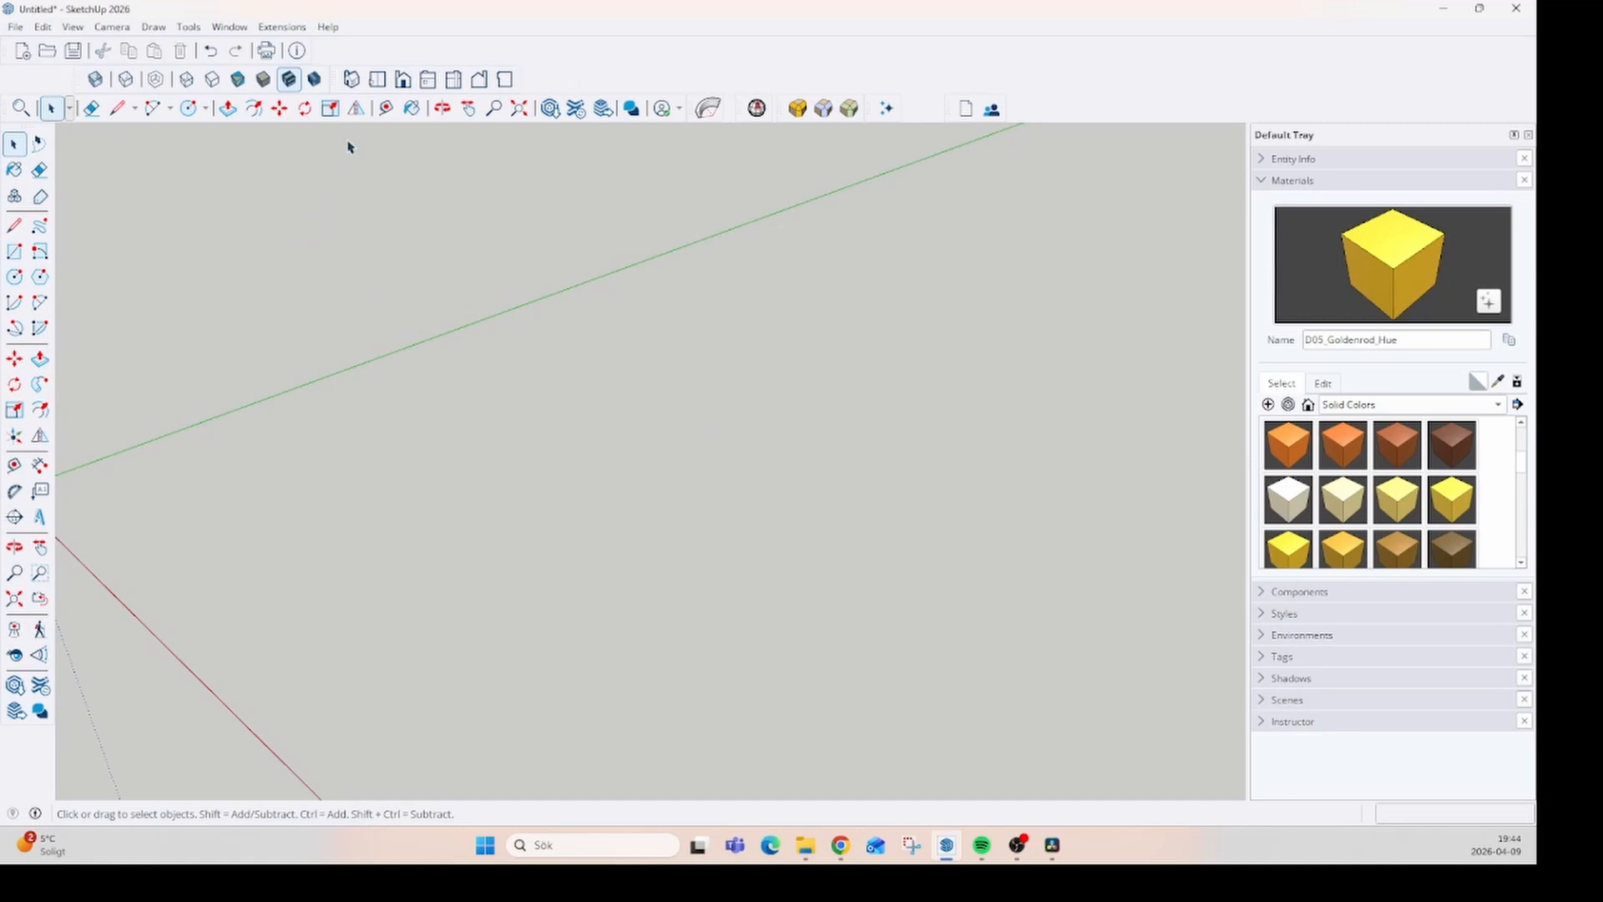
- Draw an L-shaped path of two connected lines, the first along the green axis direction and the second along the red axis direction
click(13, 227)
click(342, 497)
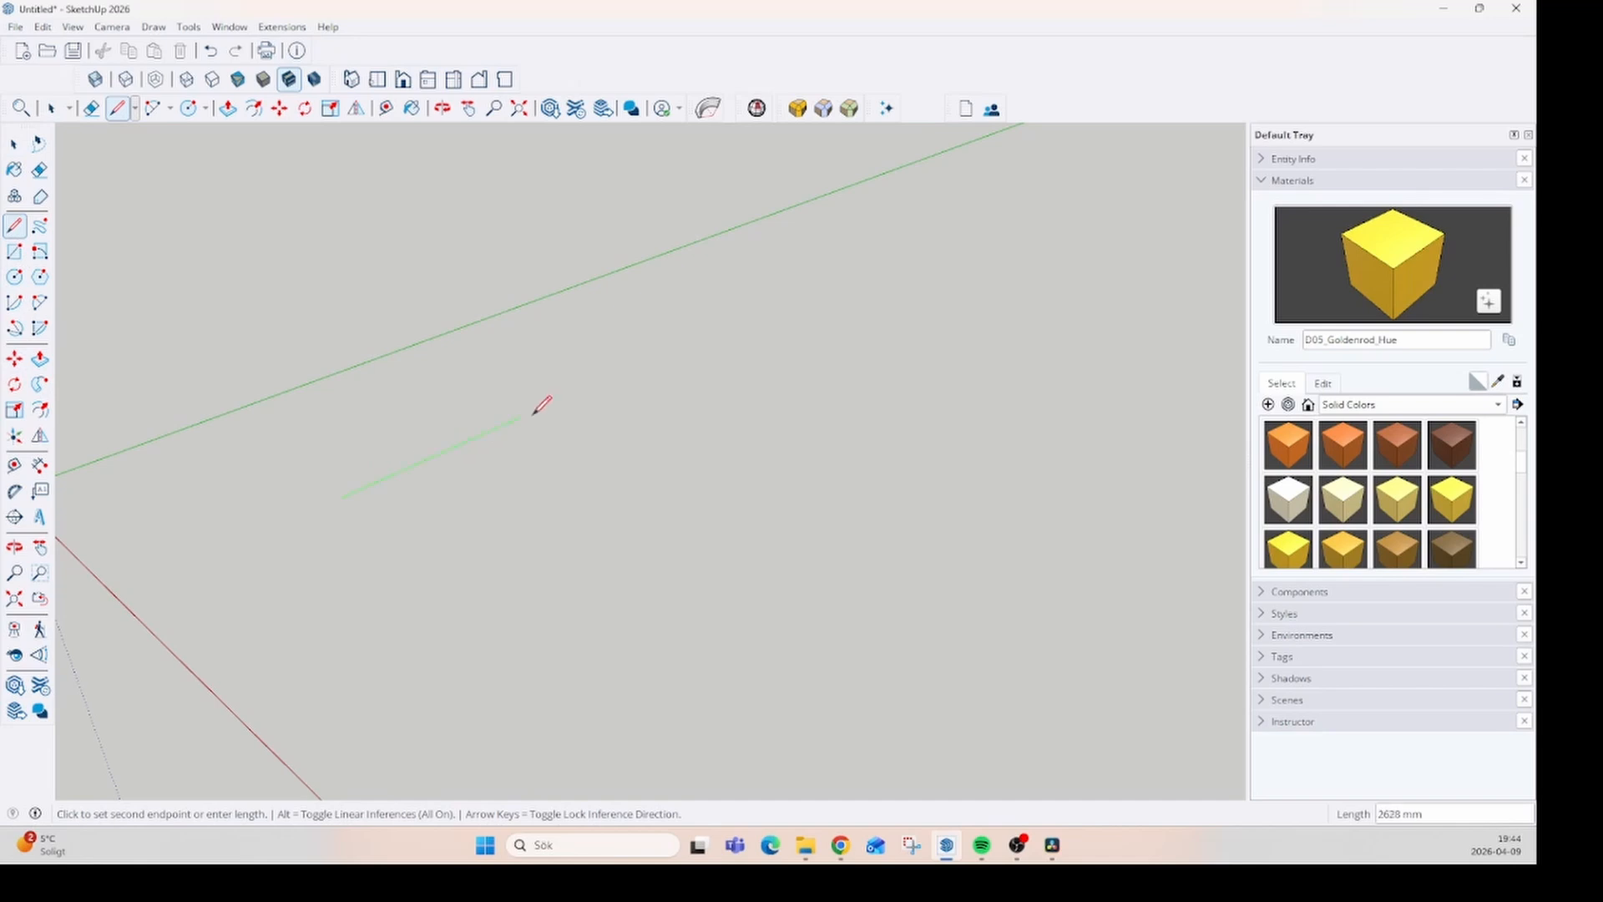
click(720, 328)
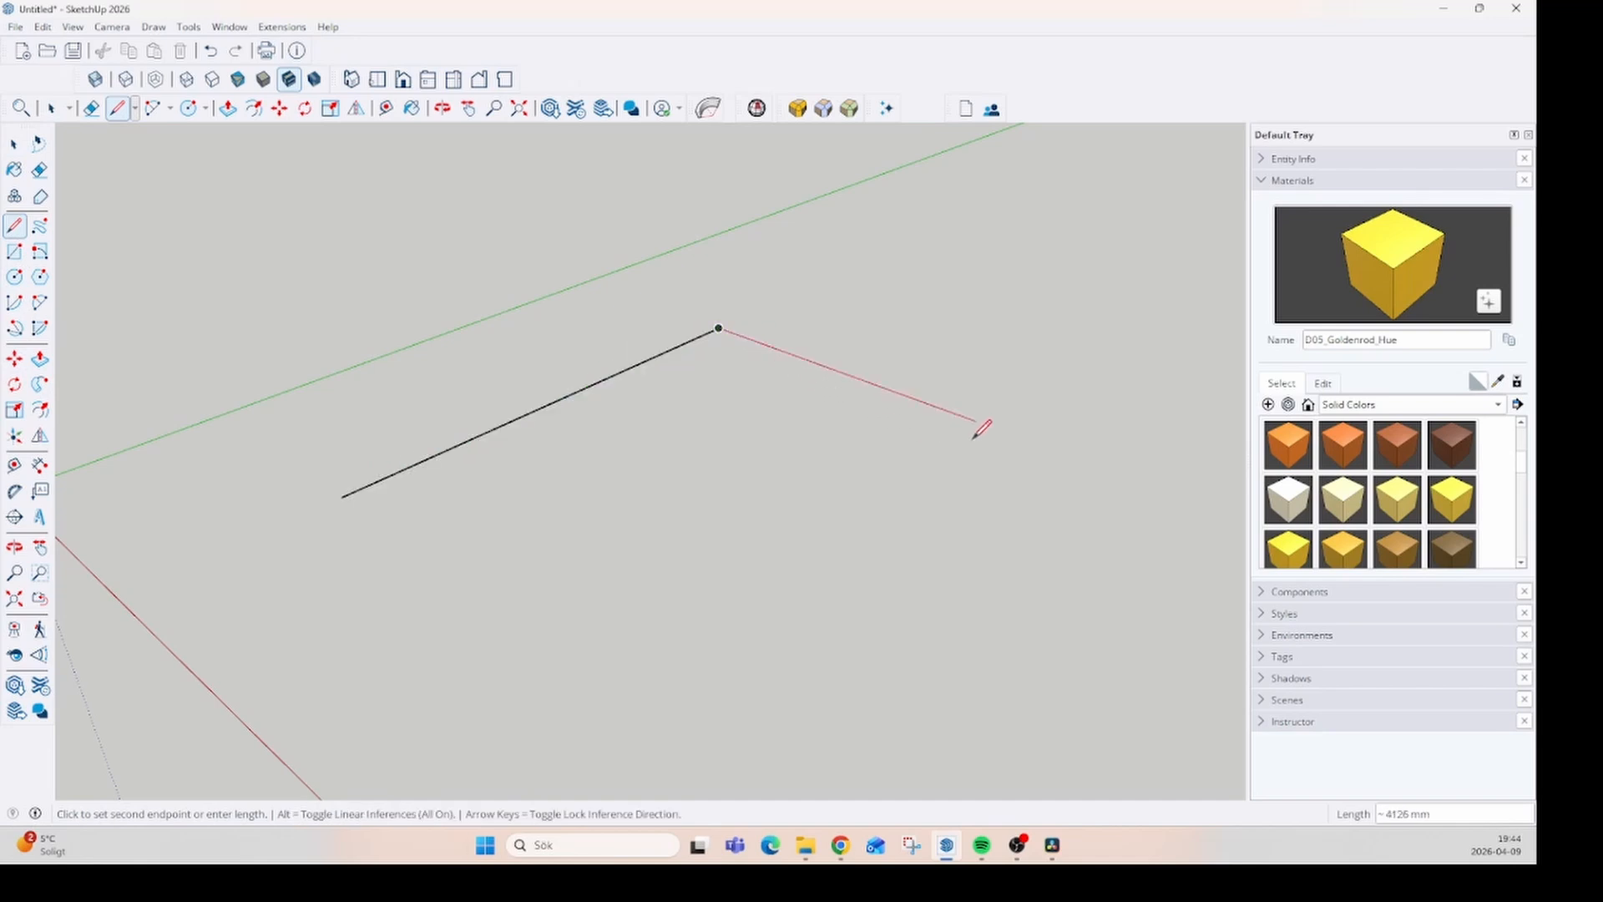
click(1122, 473)
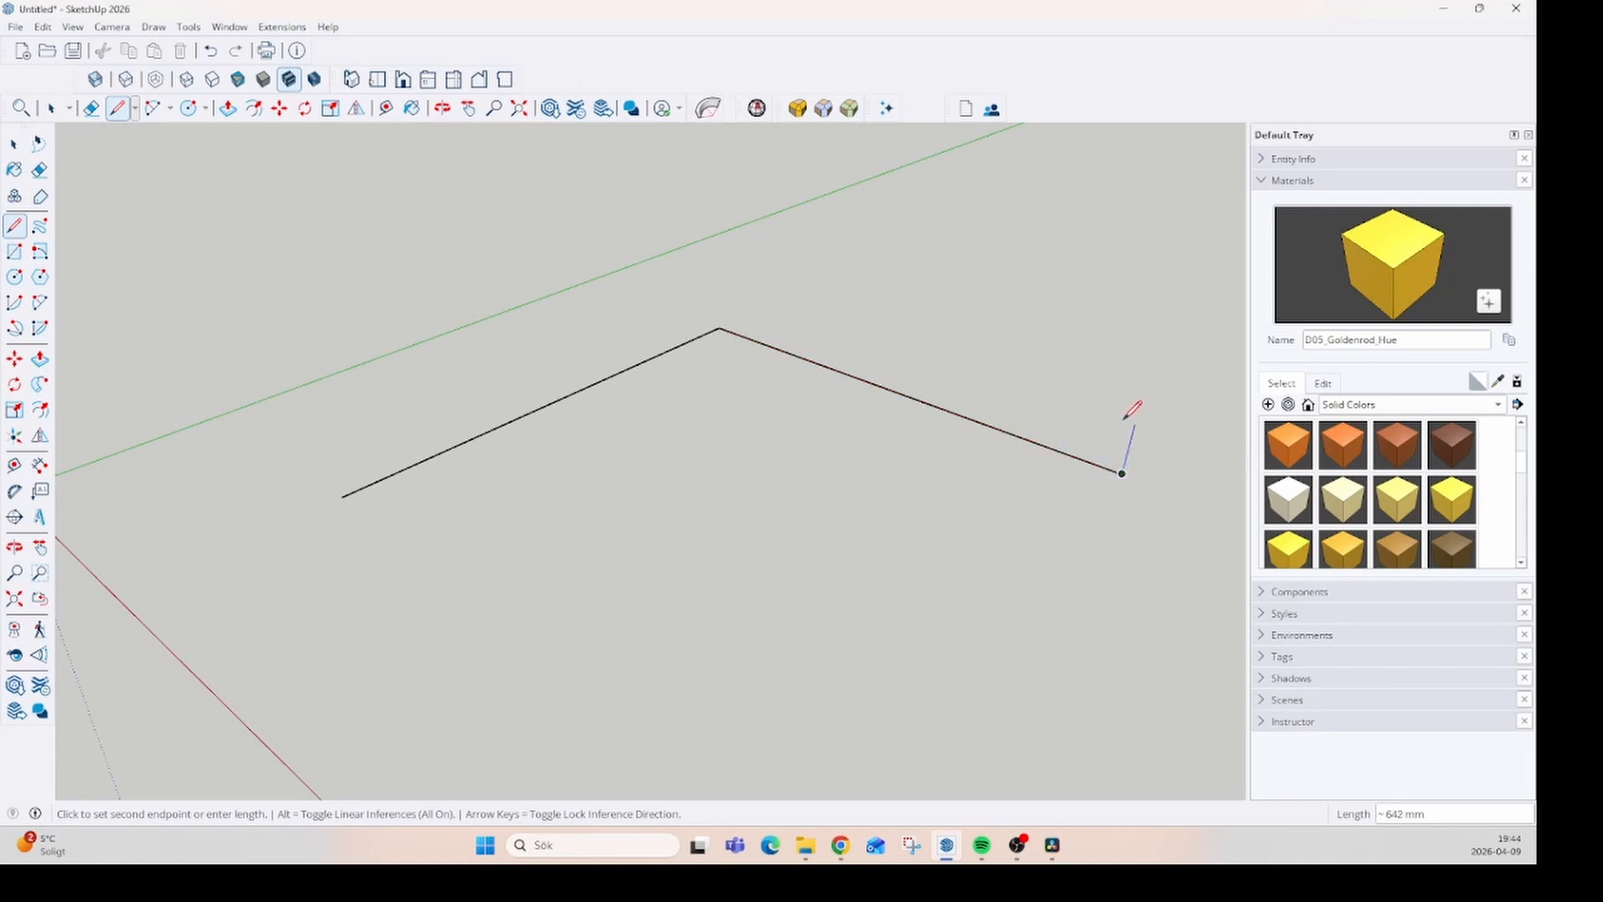
key(space)
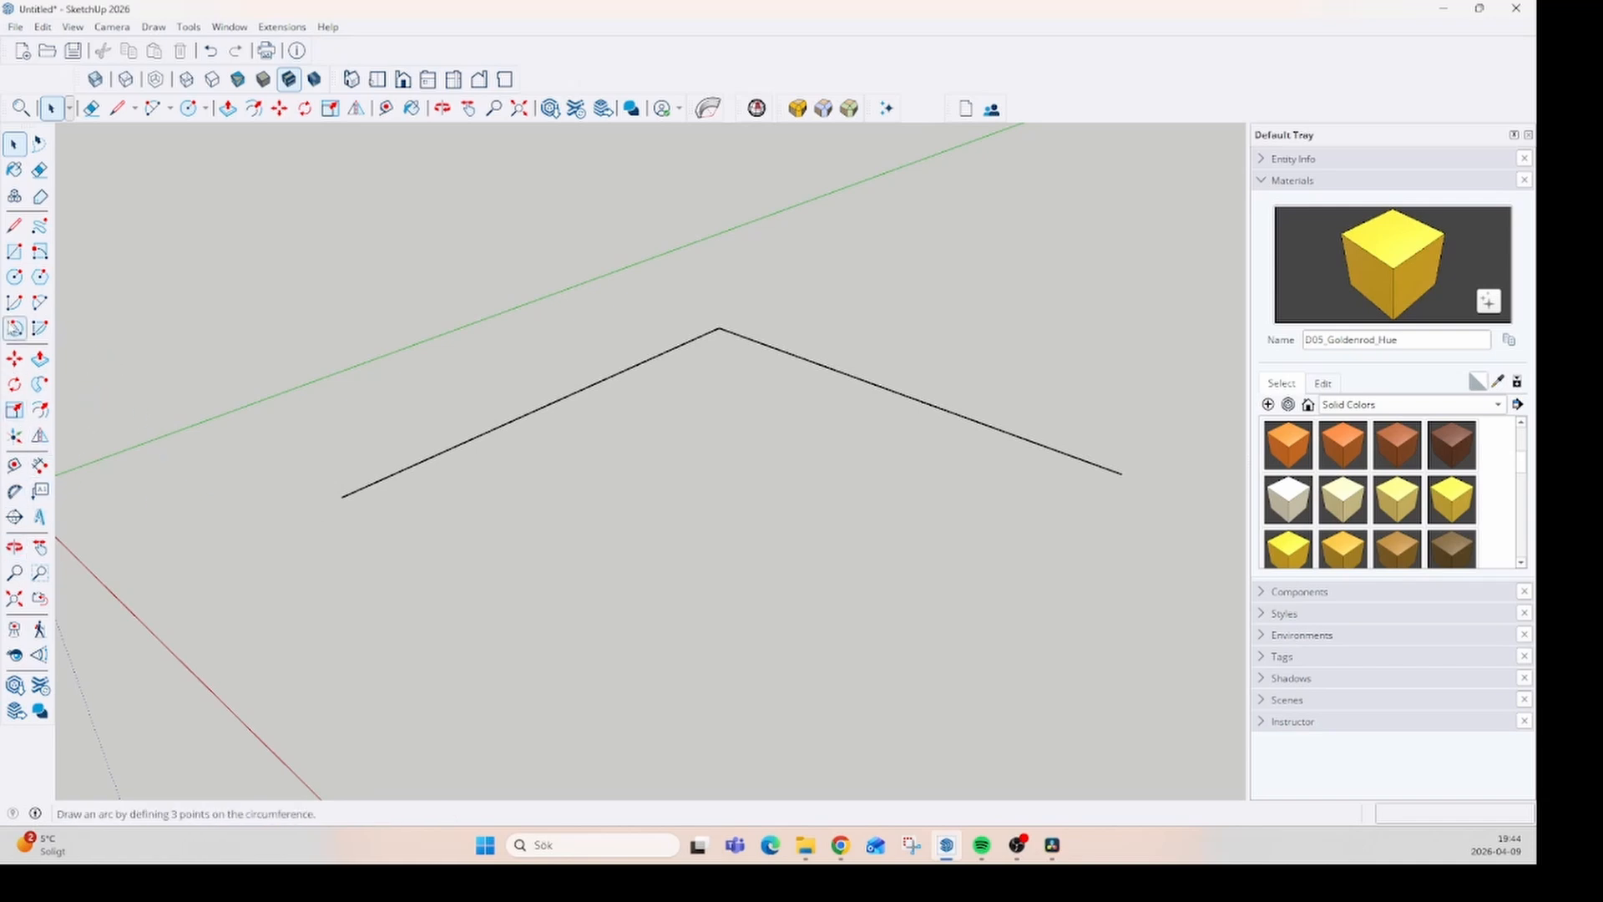
- Draw a circle with a radius of about 576 mm on the first segment's free endpoint, perpendicular to the green axis
click(15, 278)
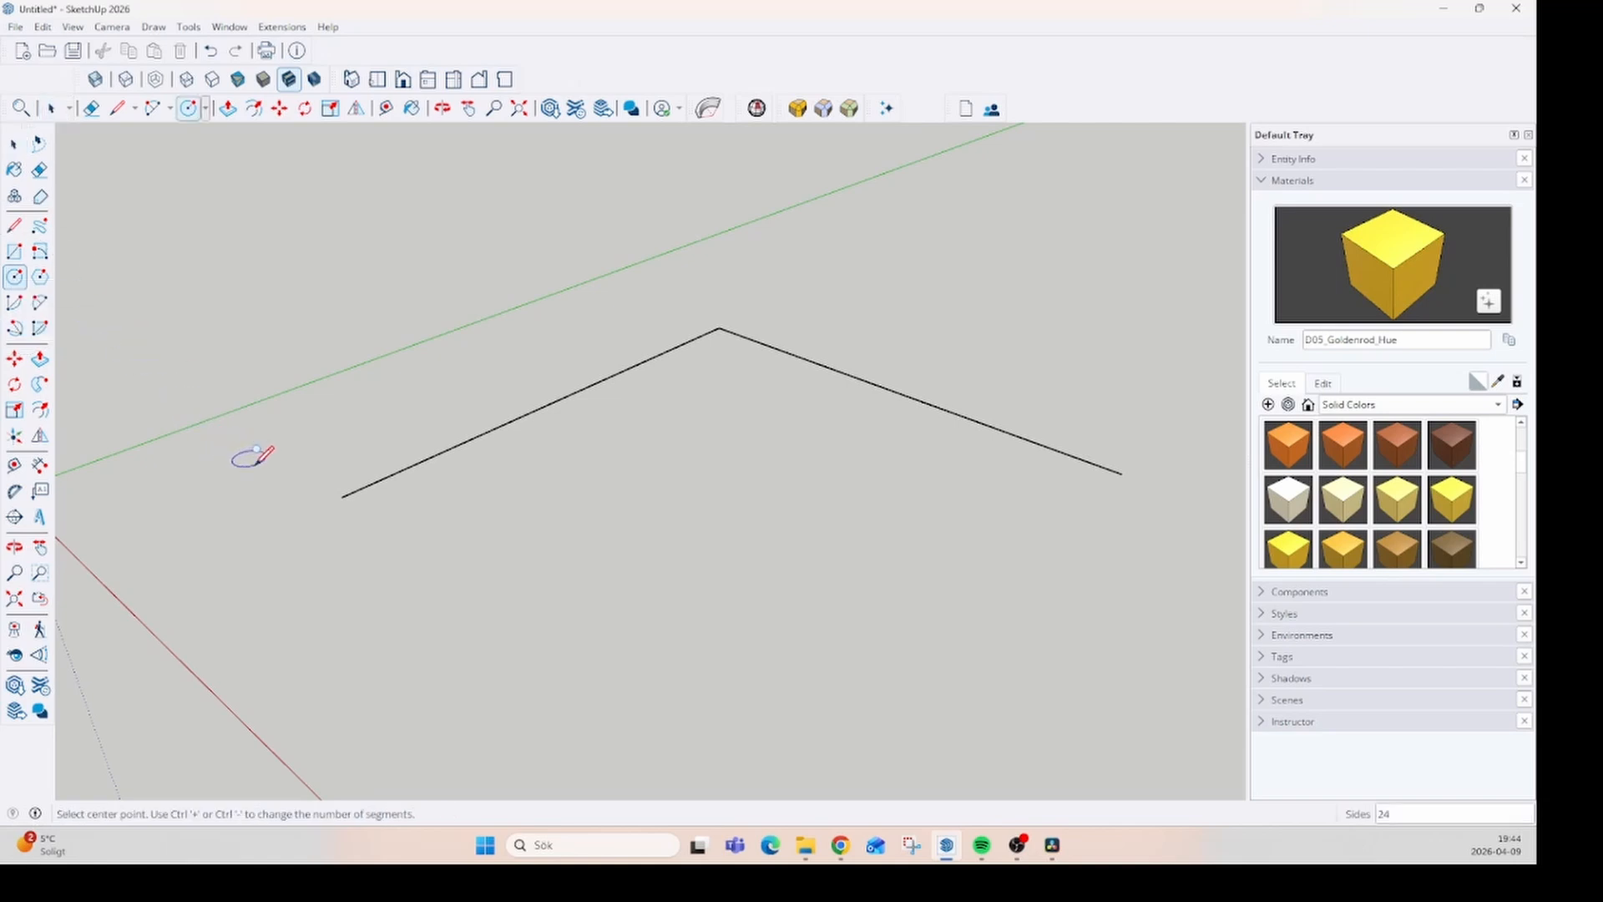
key(Left)
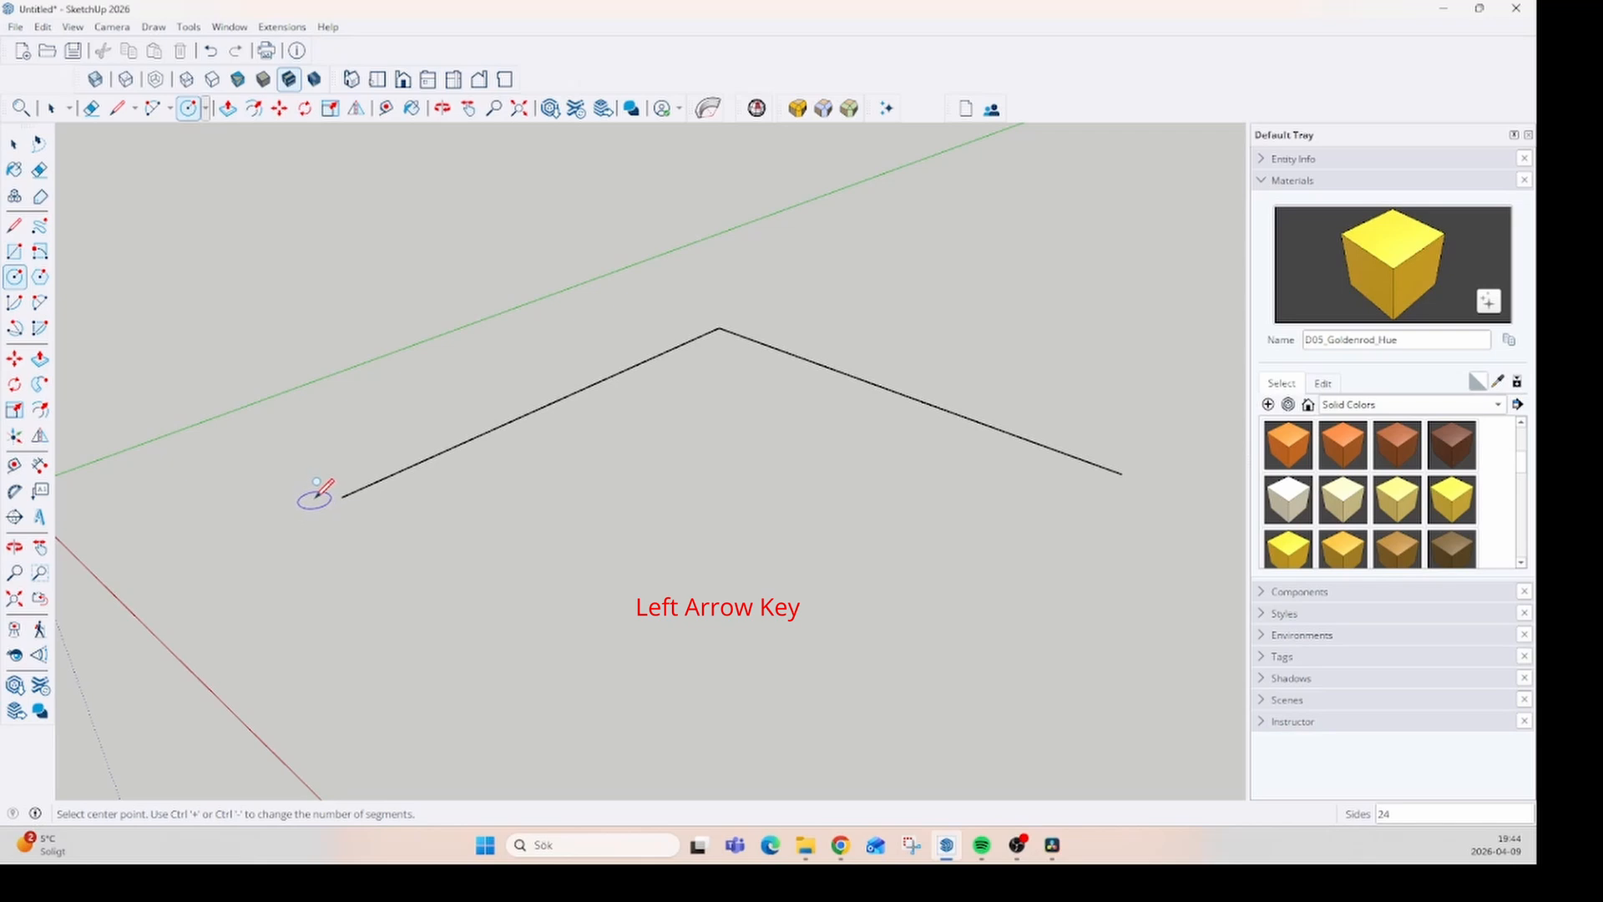
key(Left)
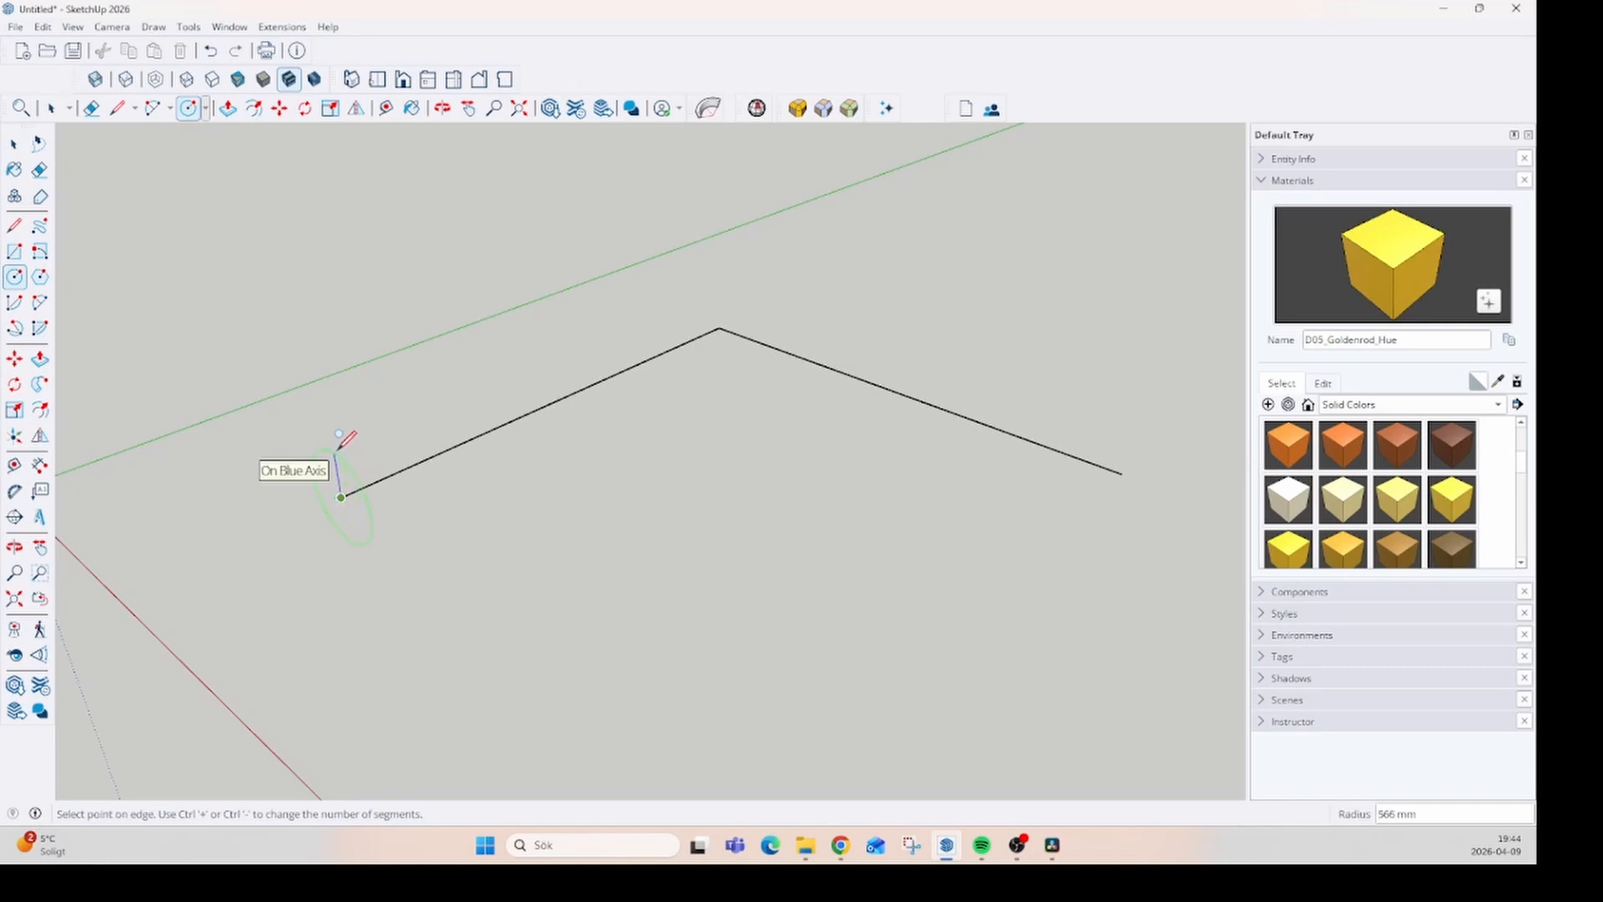
click(338, 448)
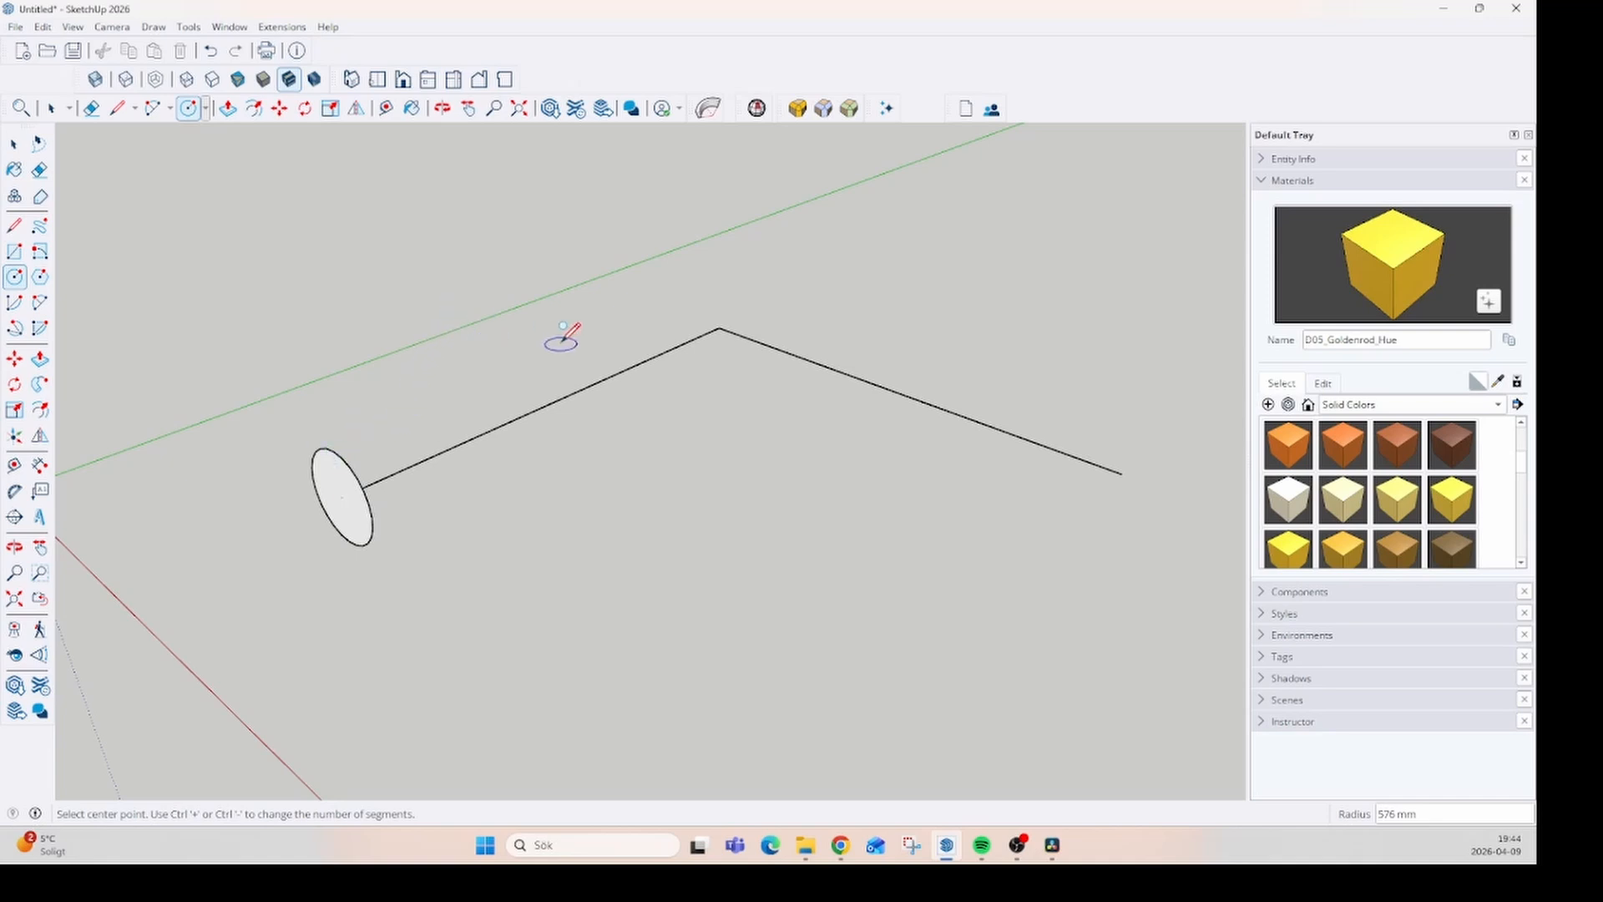
- Select both segments of the L-shaped path and extrude the circle along them with Follow Me
key(space)
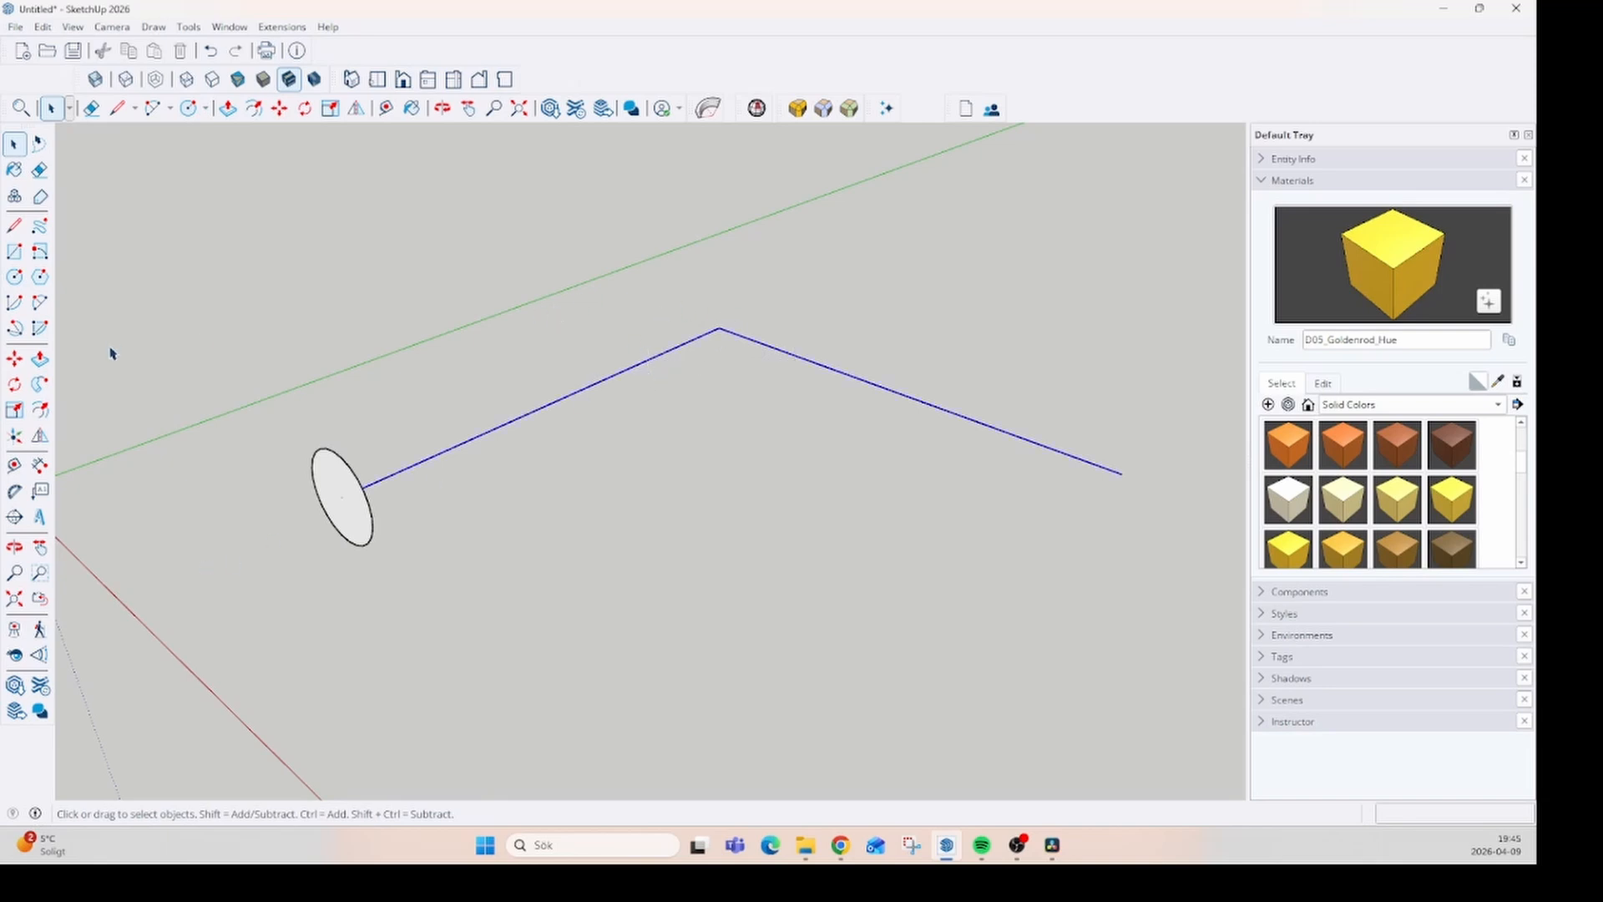
click(39, 384)
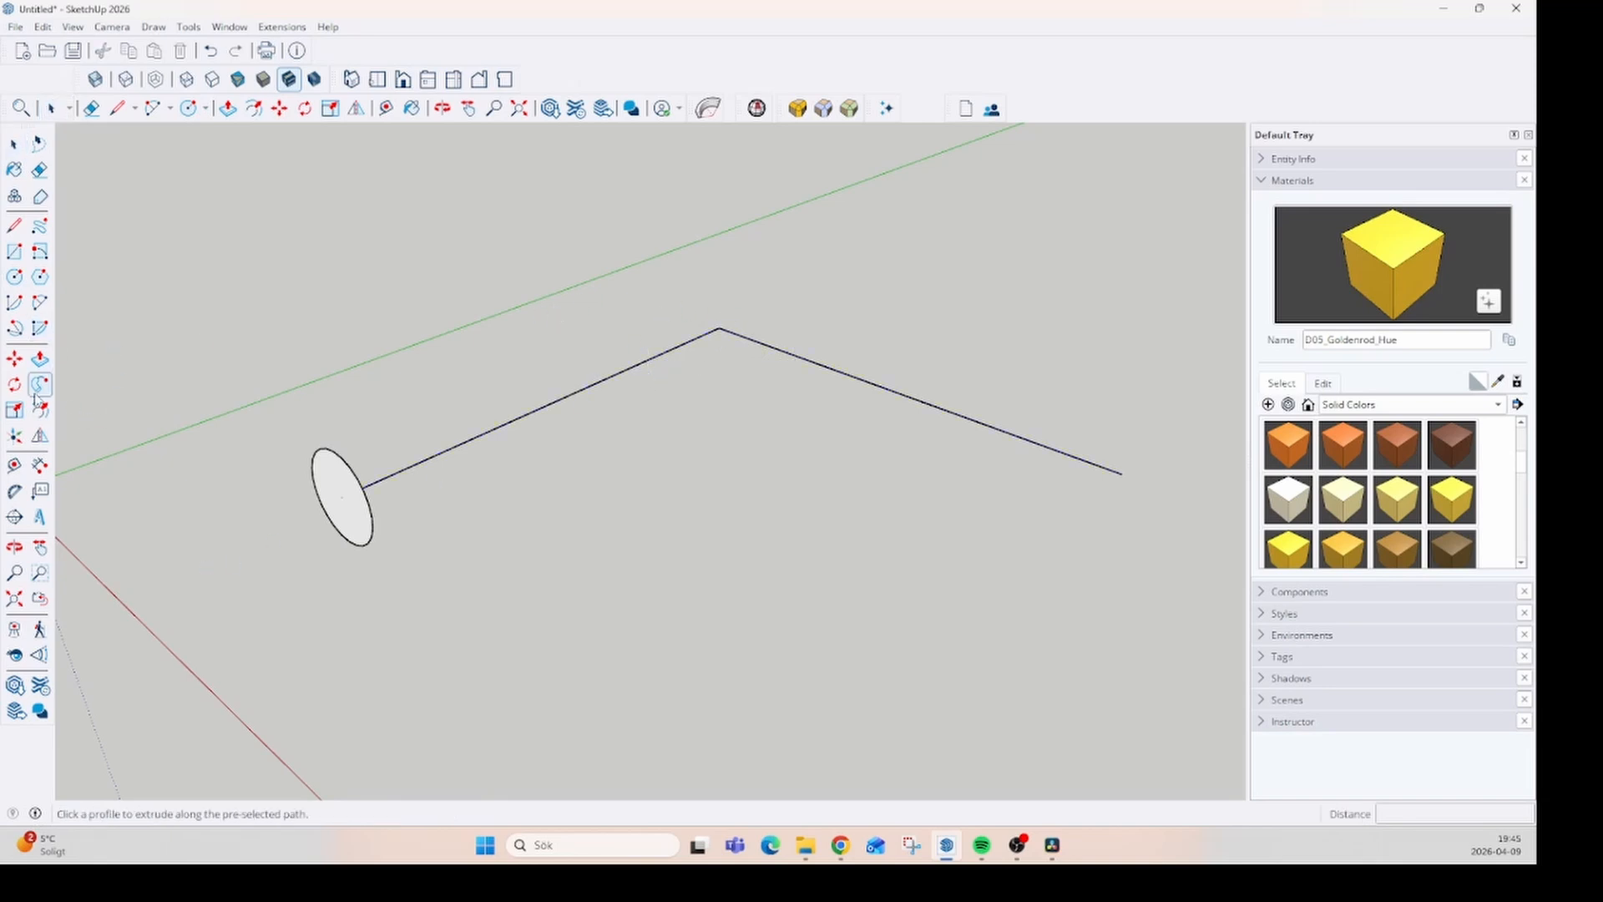
click(334, 489)
middle_drag(455, 442, 343, 500)
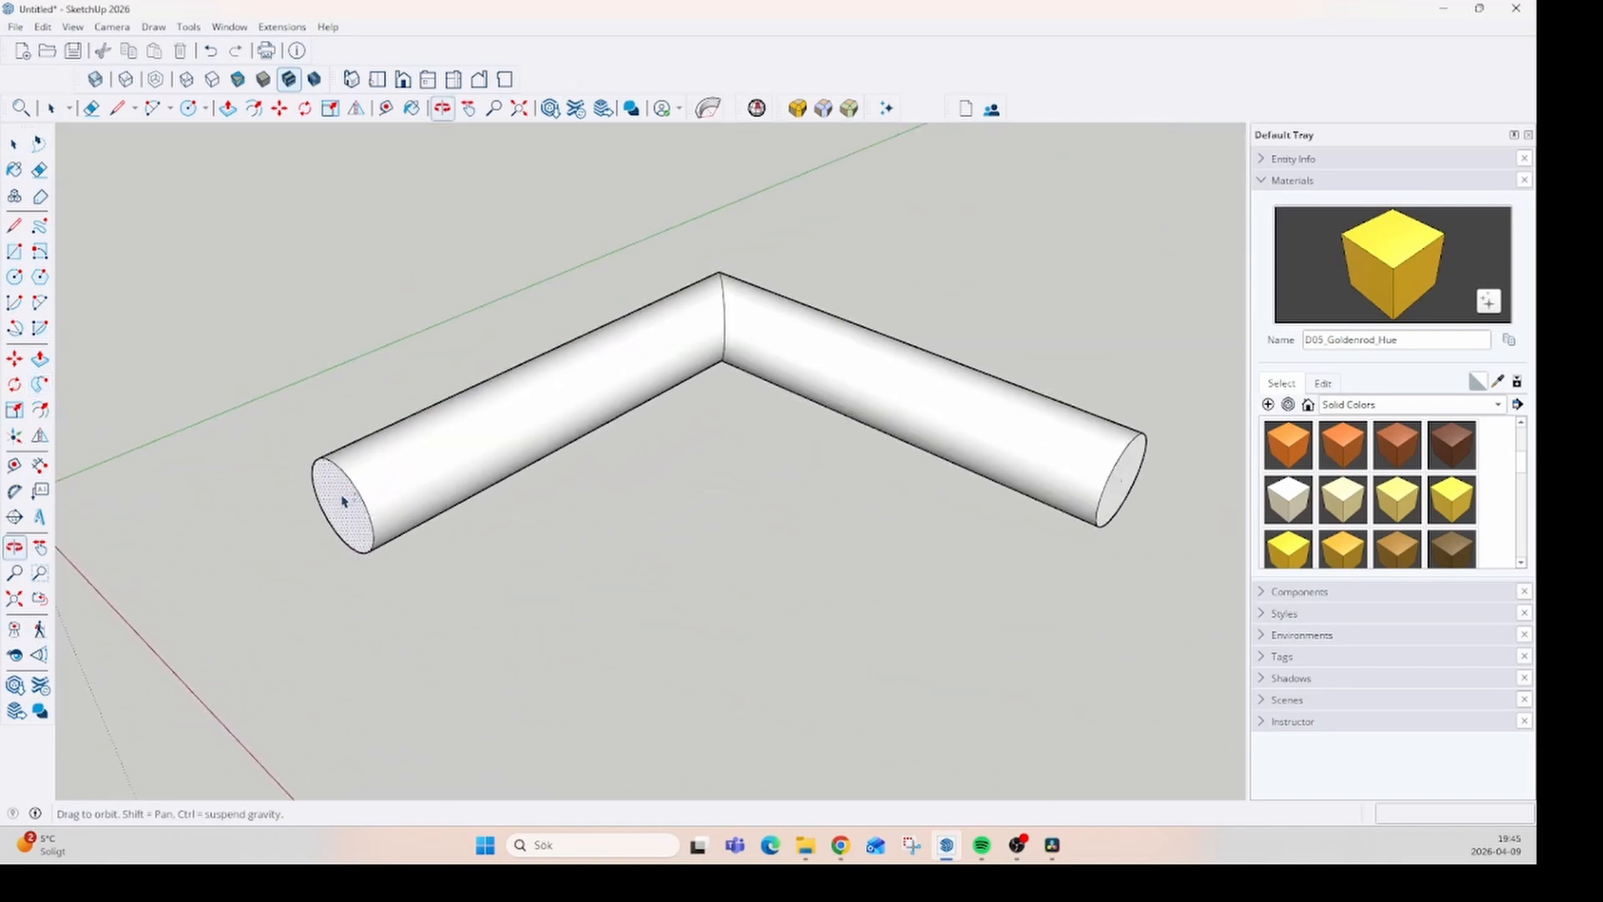
scroll(316, 489, down, 2)
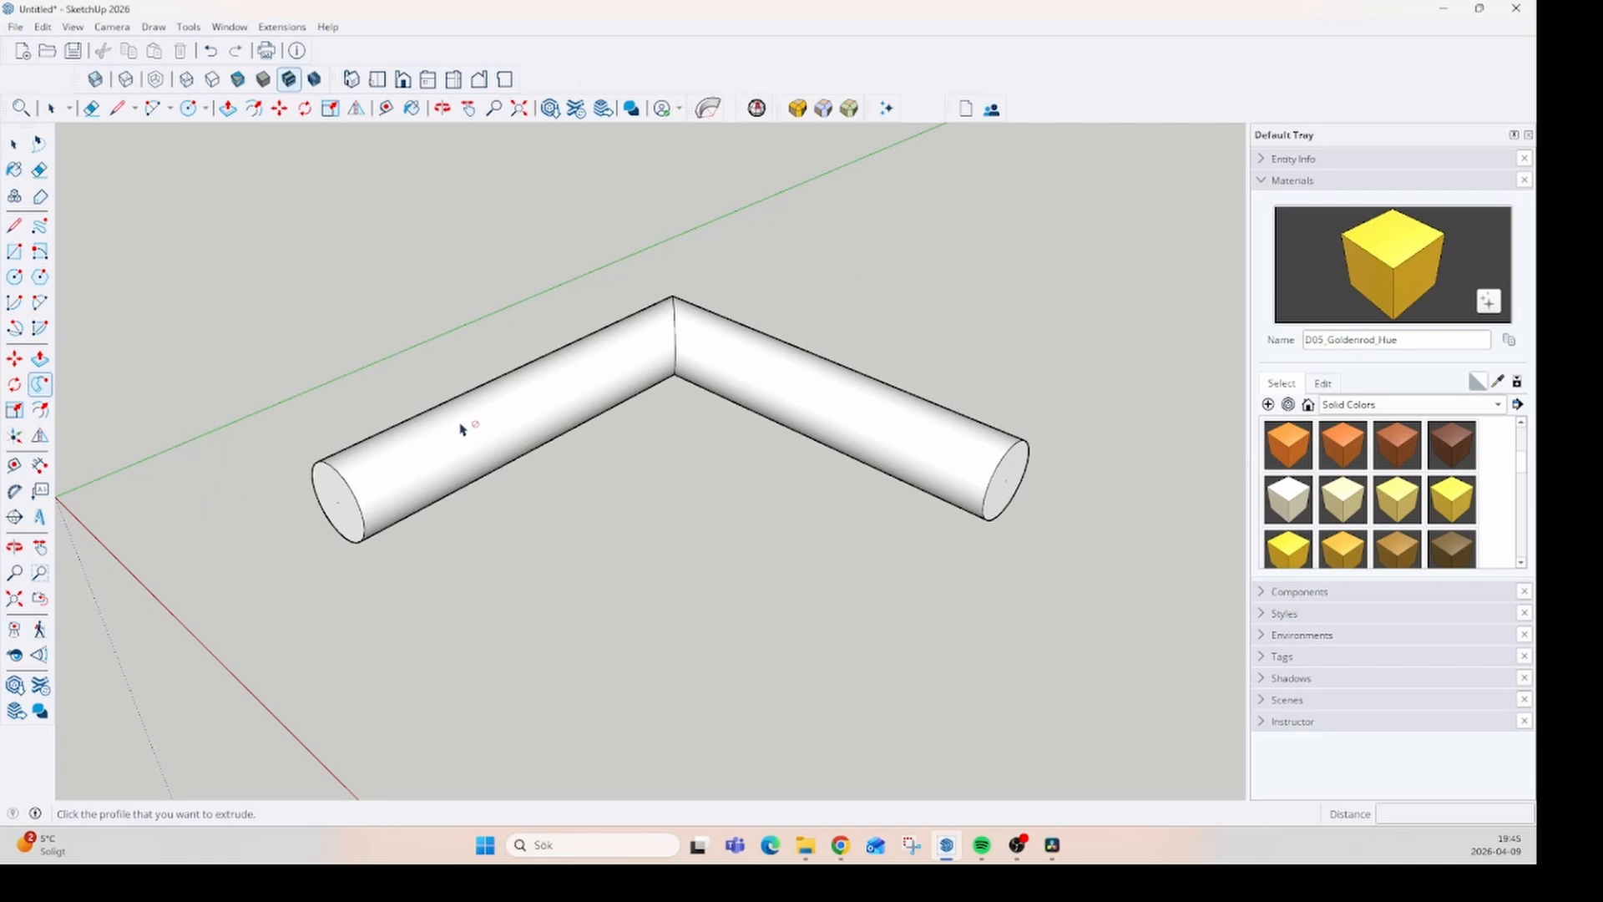
middle_drag(460, 429, 419, 474)
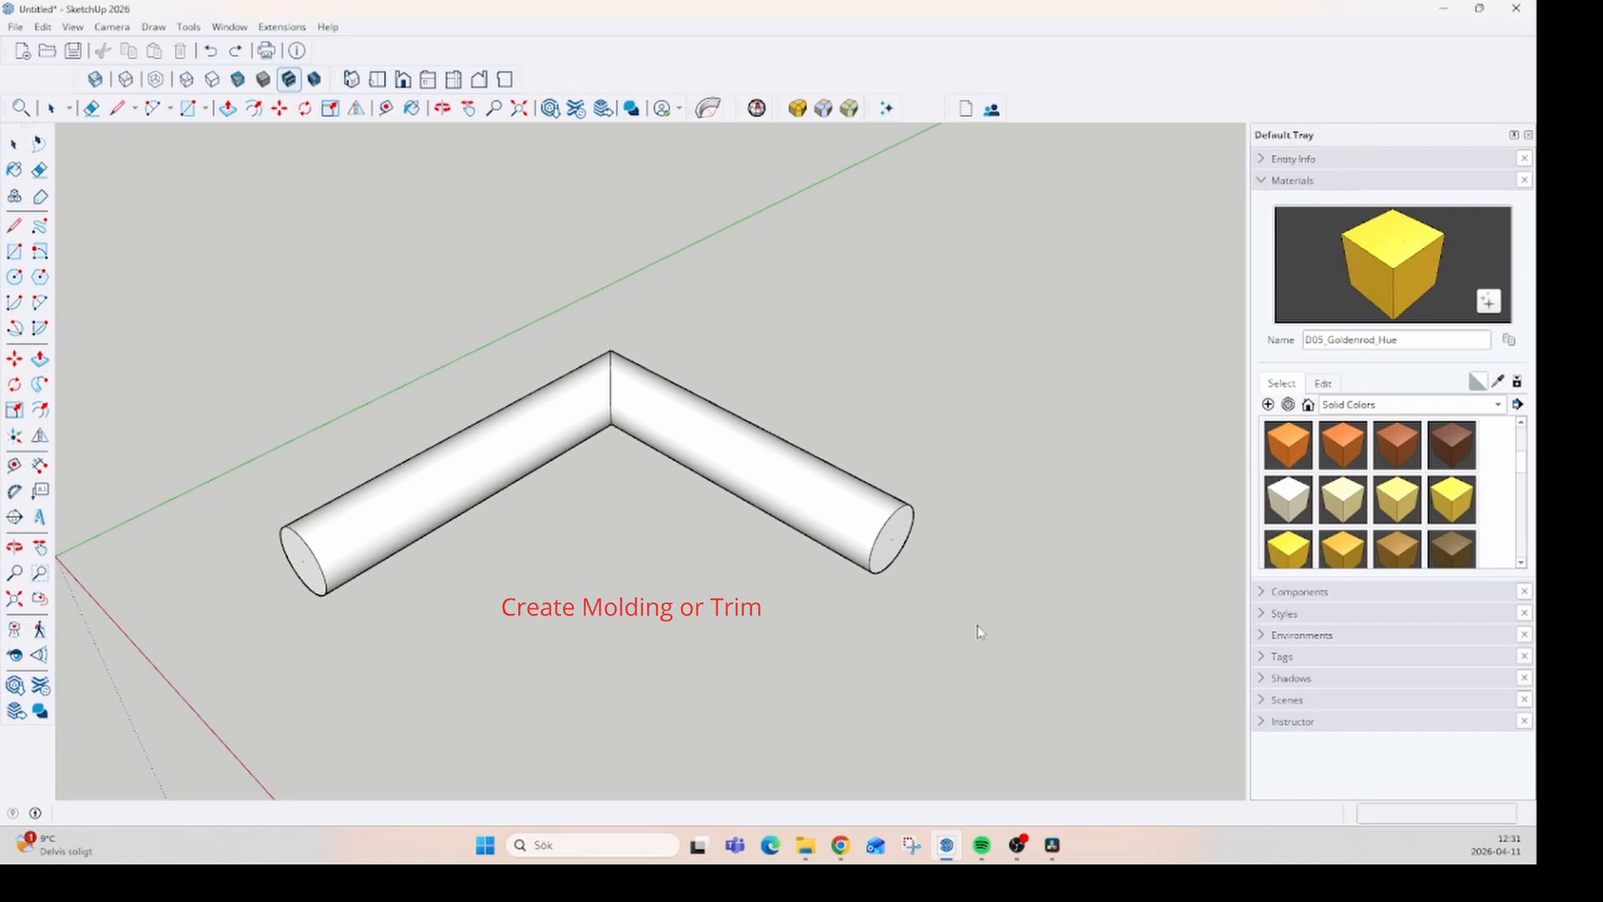
- Select the entire bent pipe and delete it
key(space)
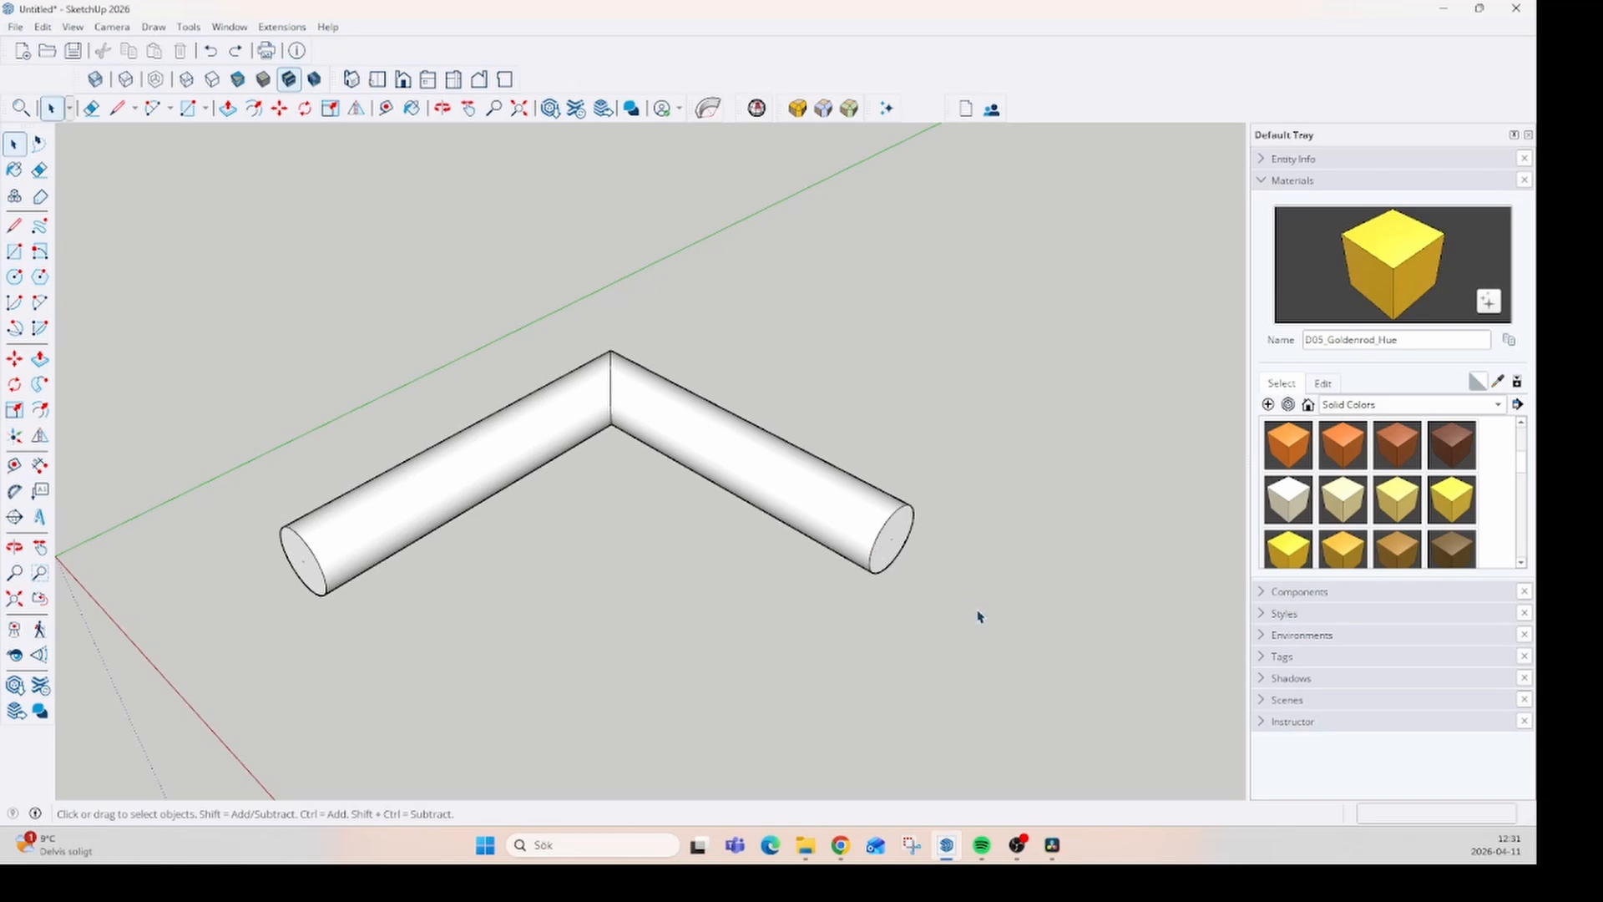
drag(155, 289, 159, 289)
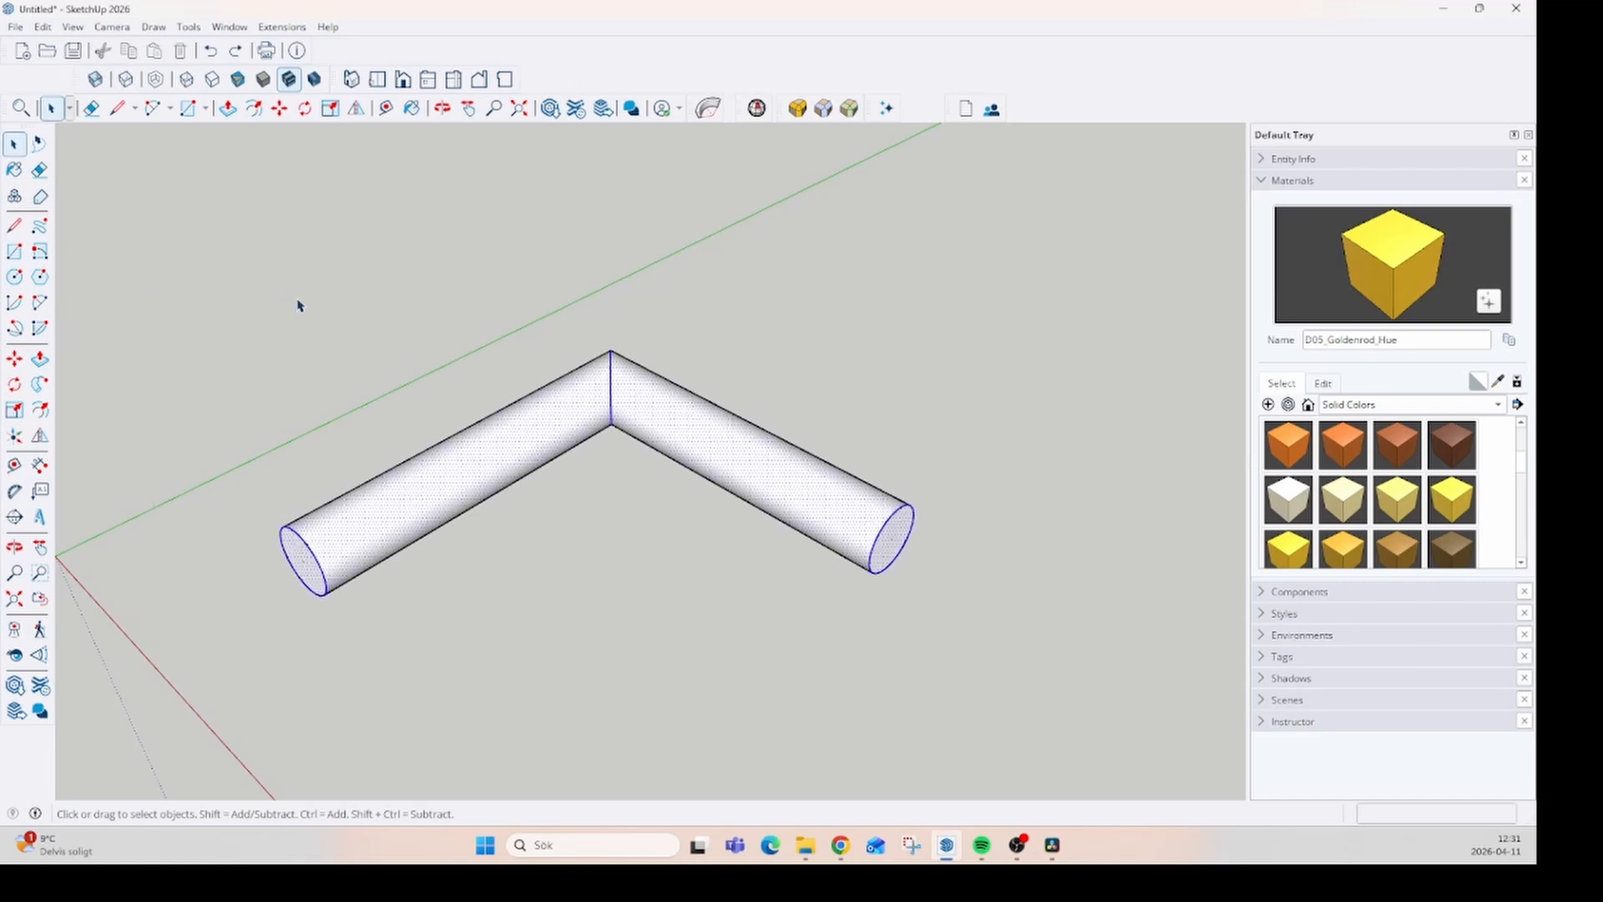
key(Delete)
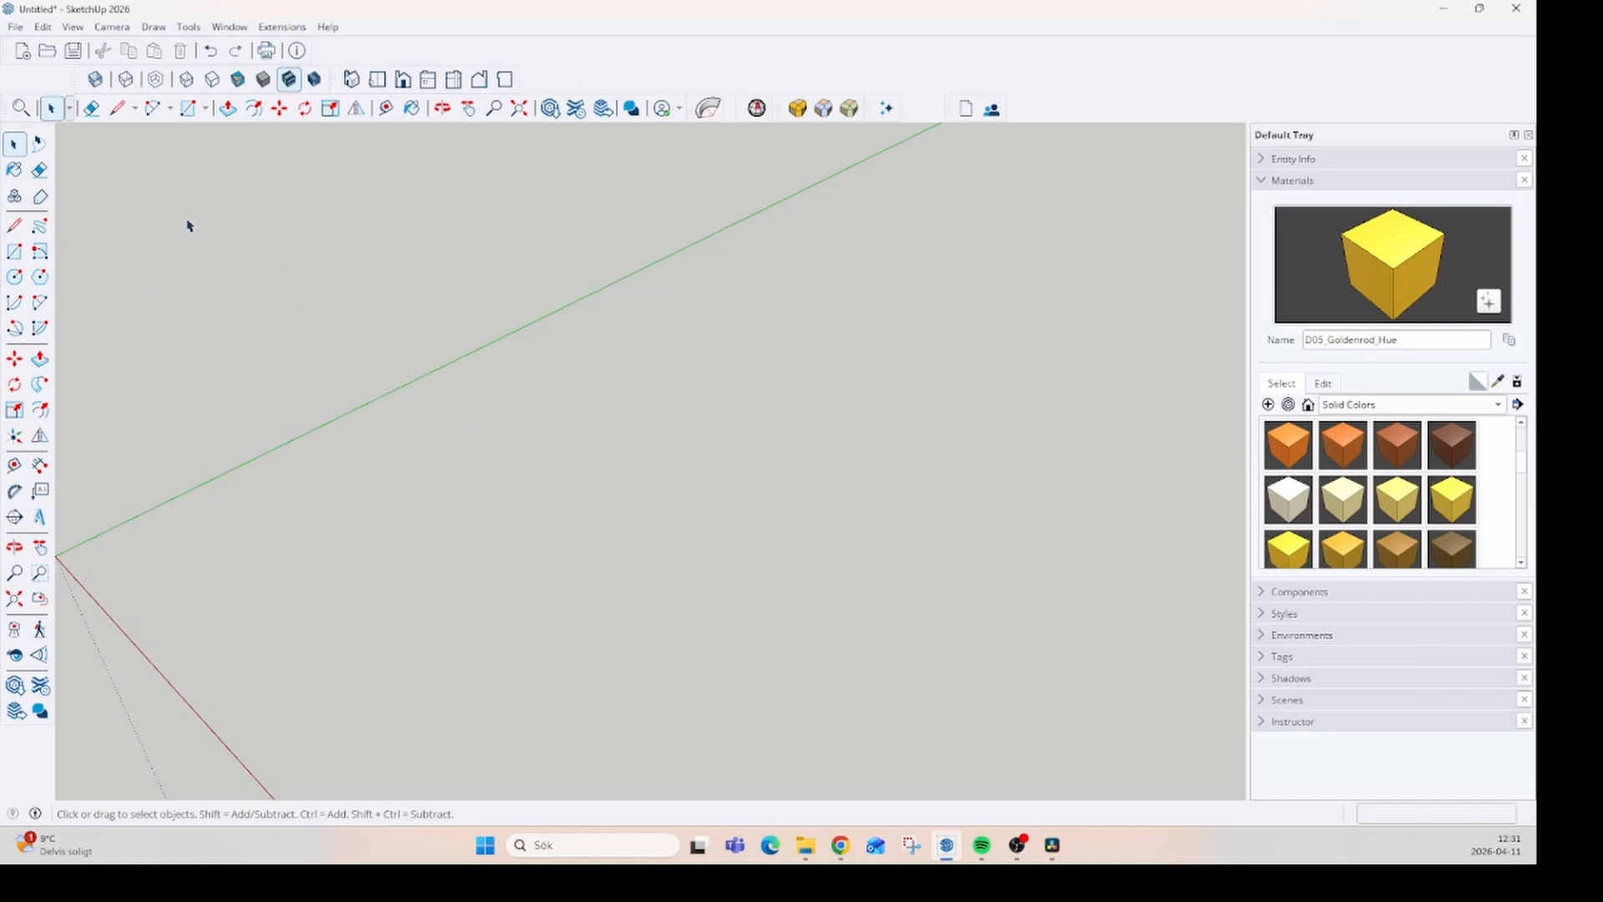
- Draw a ground rectangle of about 7736 by 10397 mm beside the axes and pull it up about 299 mm into a slab
click(13, 254)
click(314, 522)
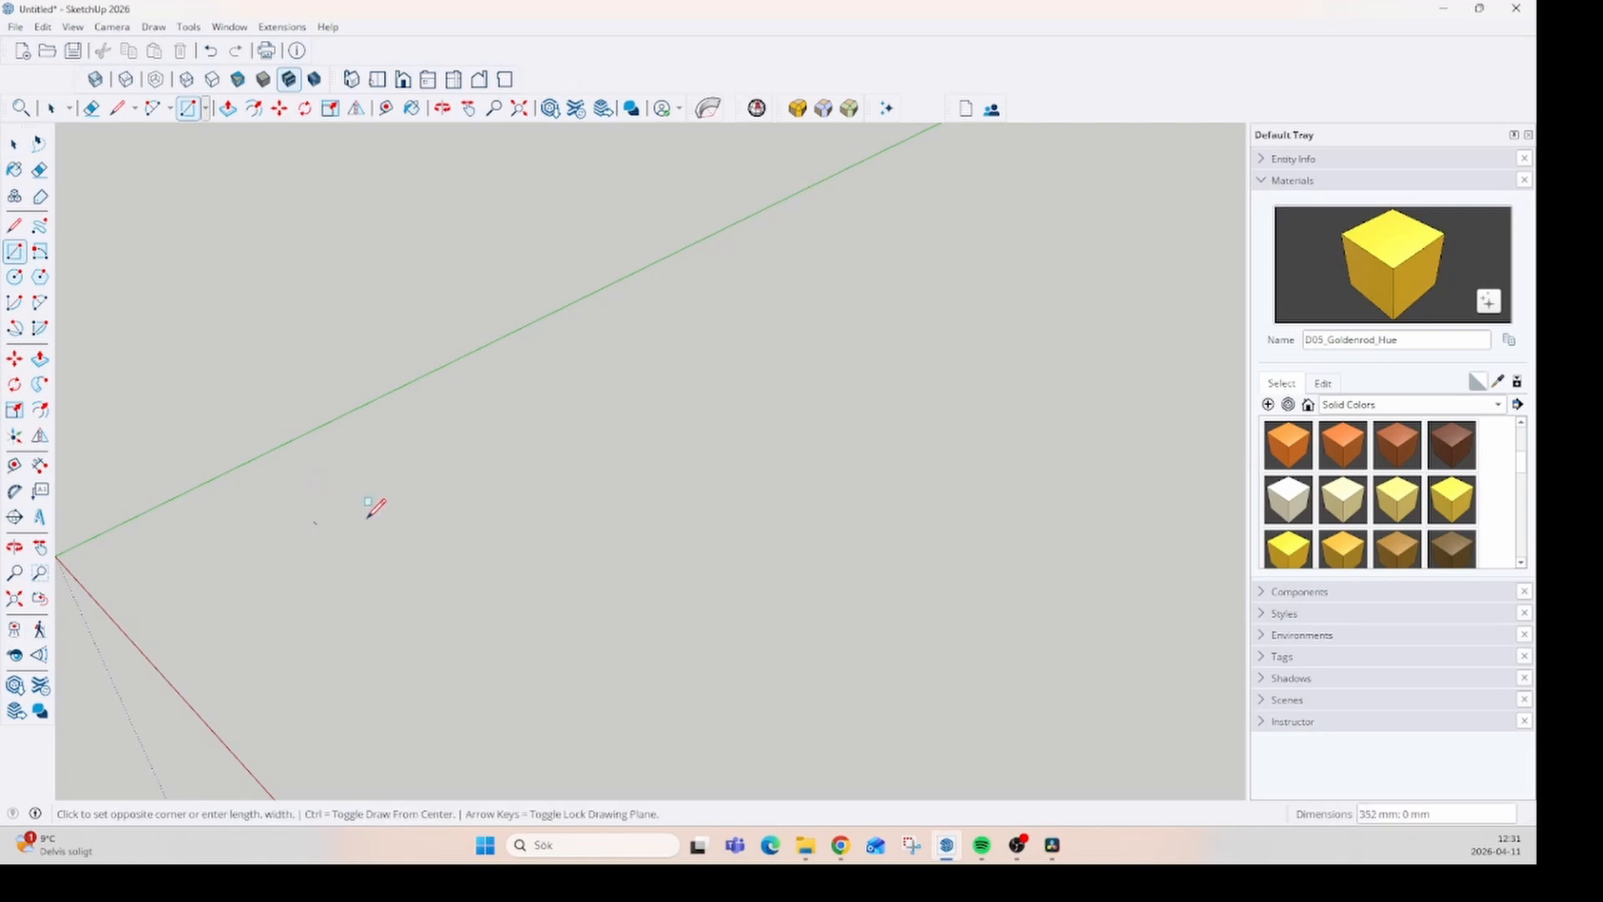
scroll(668, 434, down, 3)
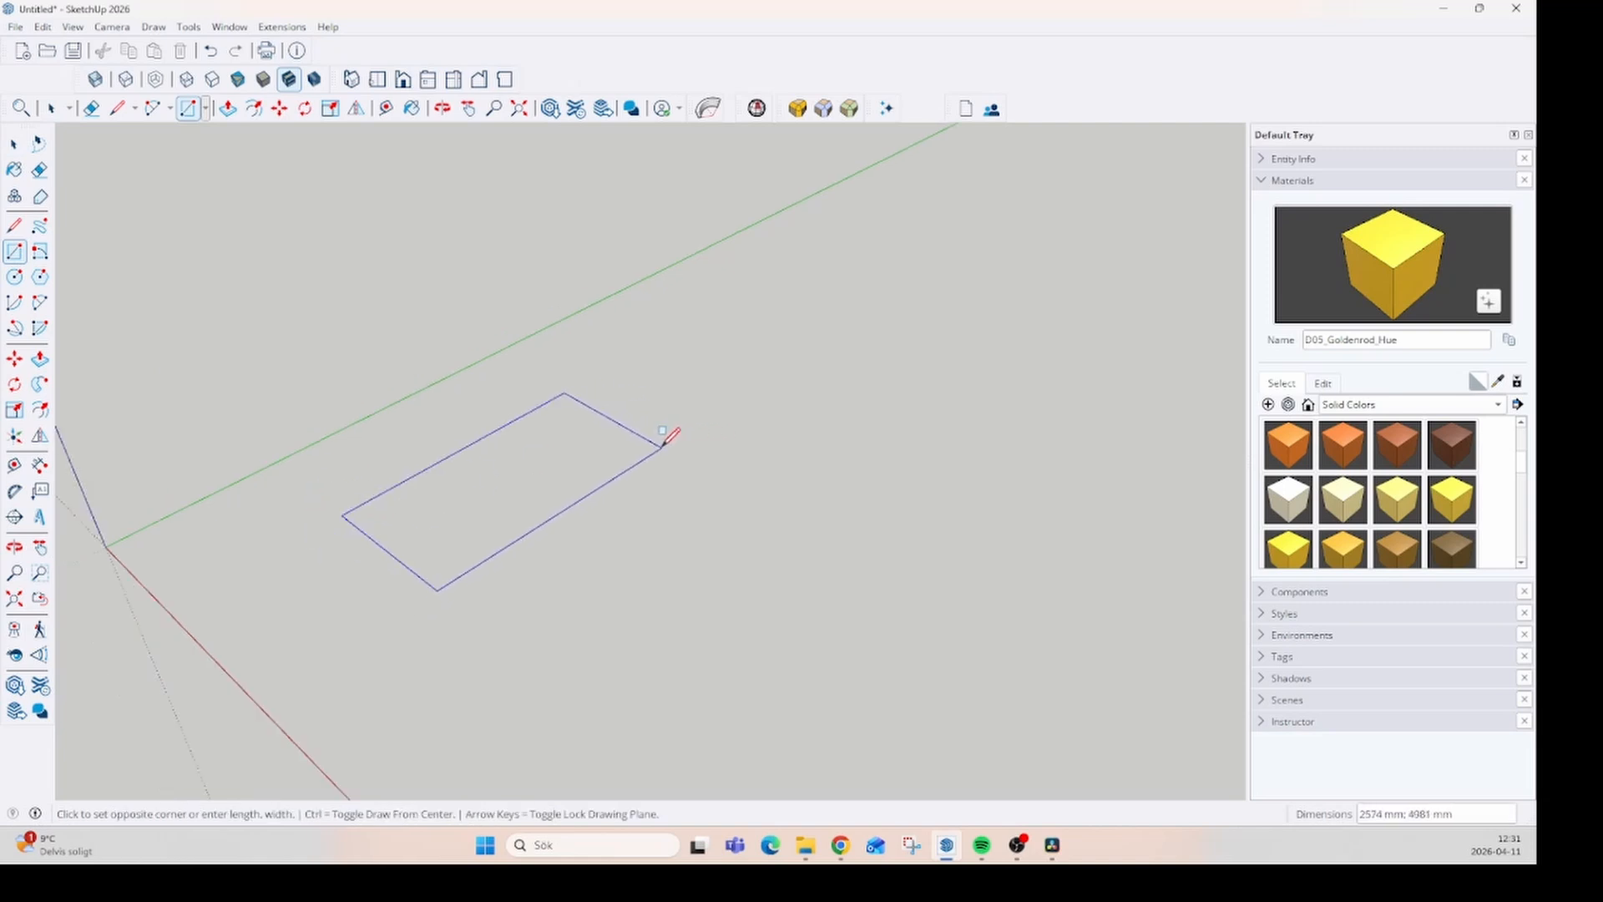
click(1014, 437)
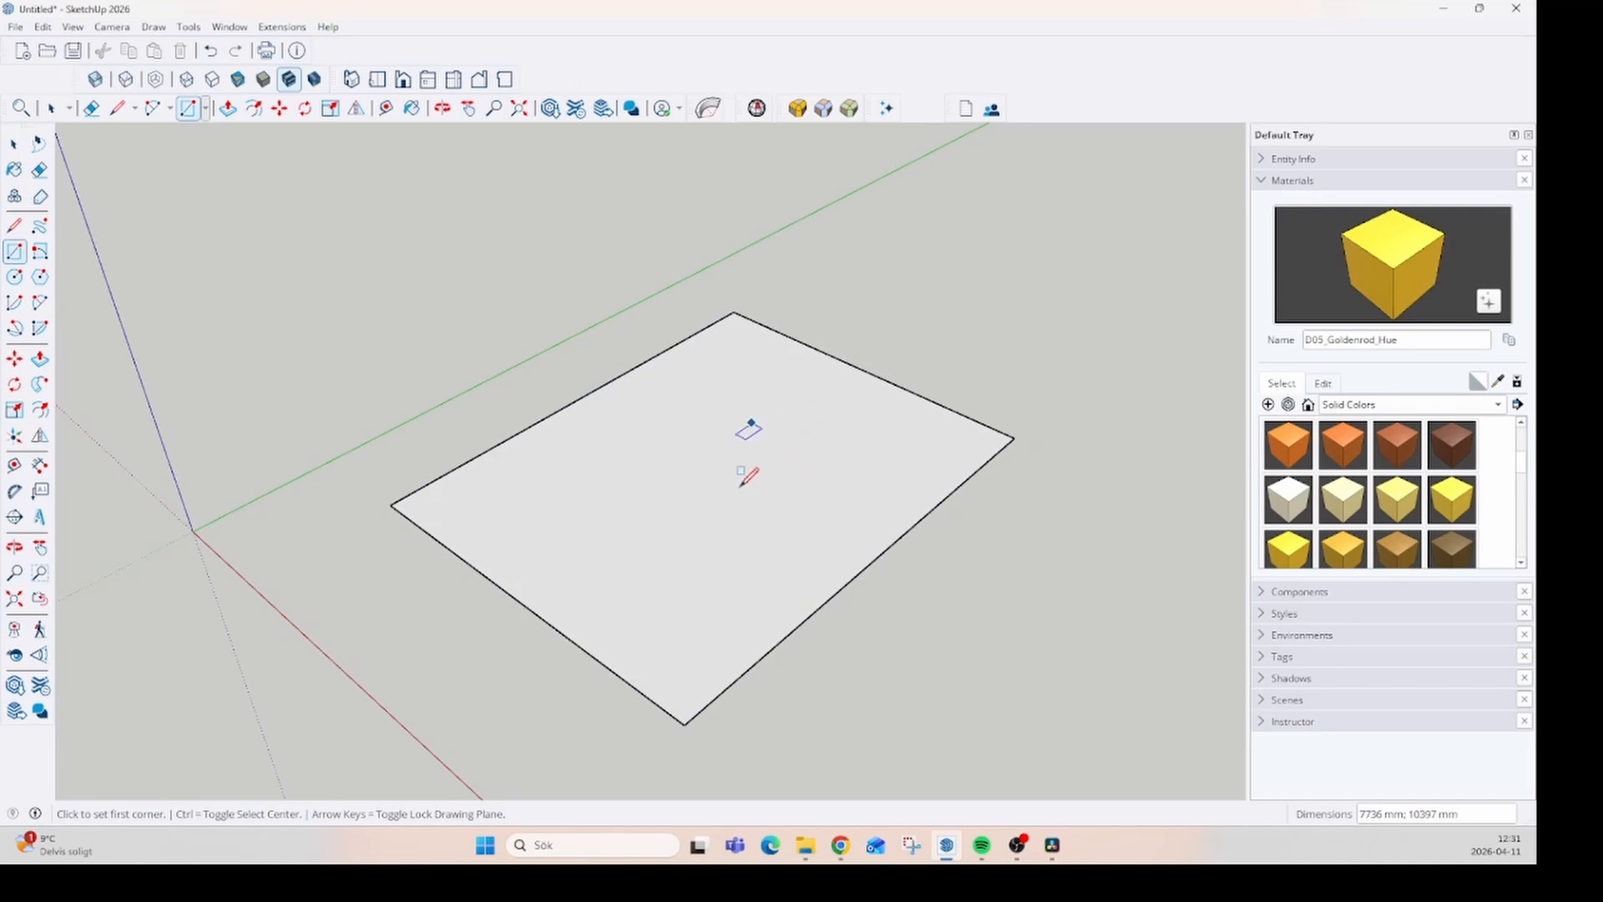
key(p)
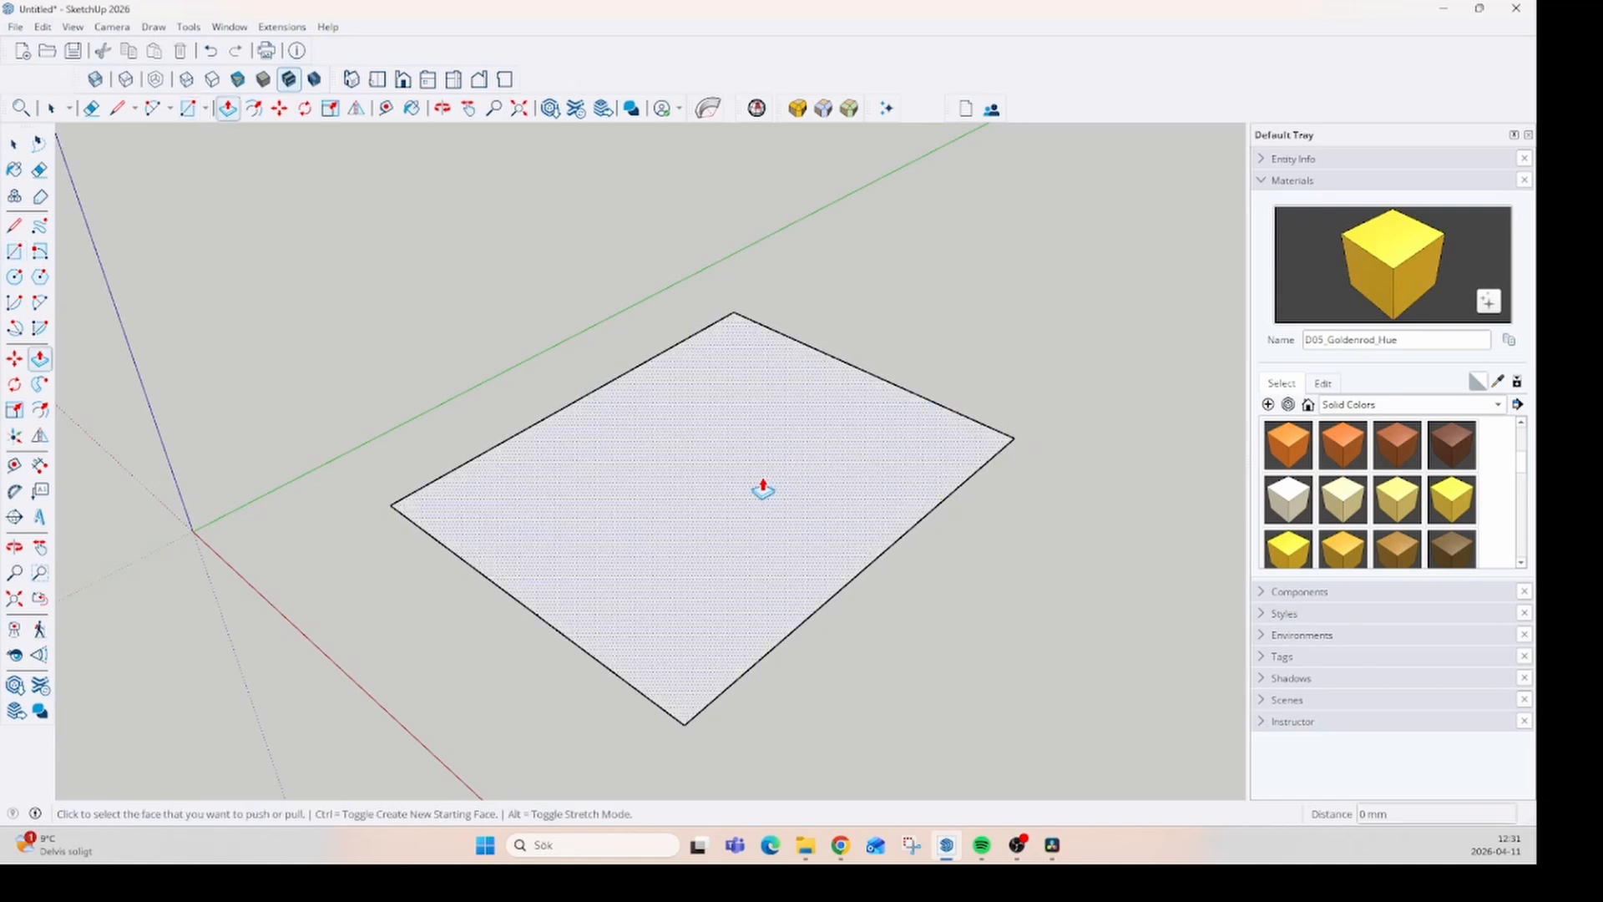
drag(762, 491, 764, 476)
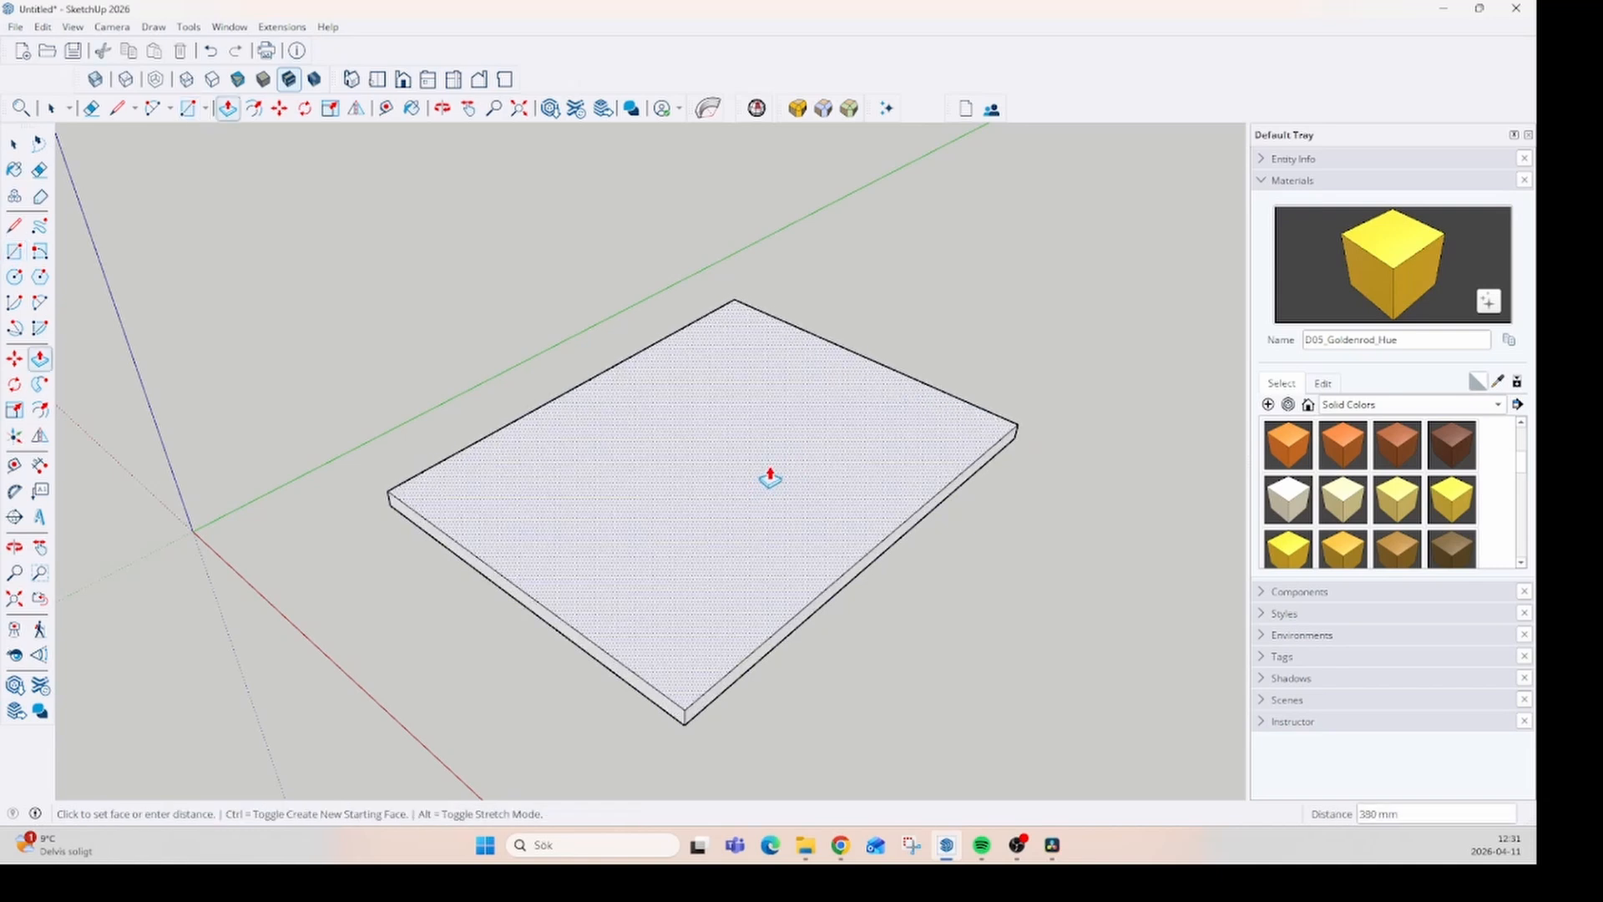
- Offset the outline of the slab's upper face inward by about 443 mm
click(40, 411)
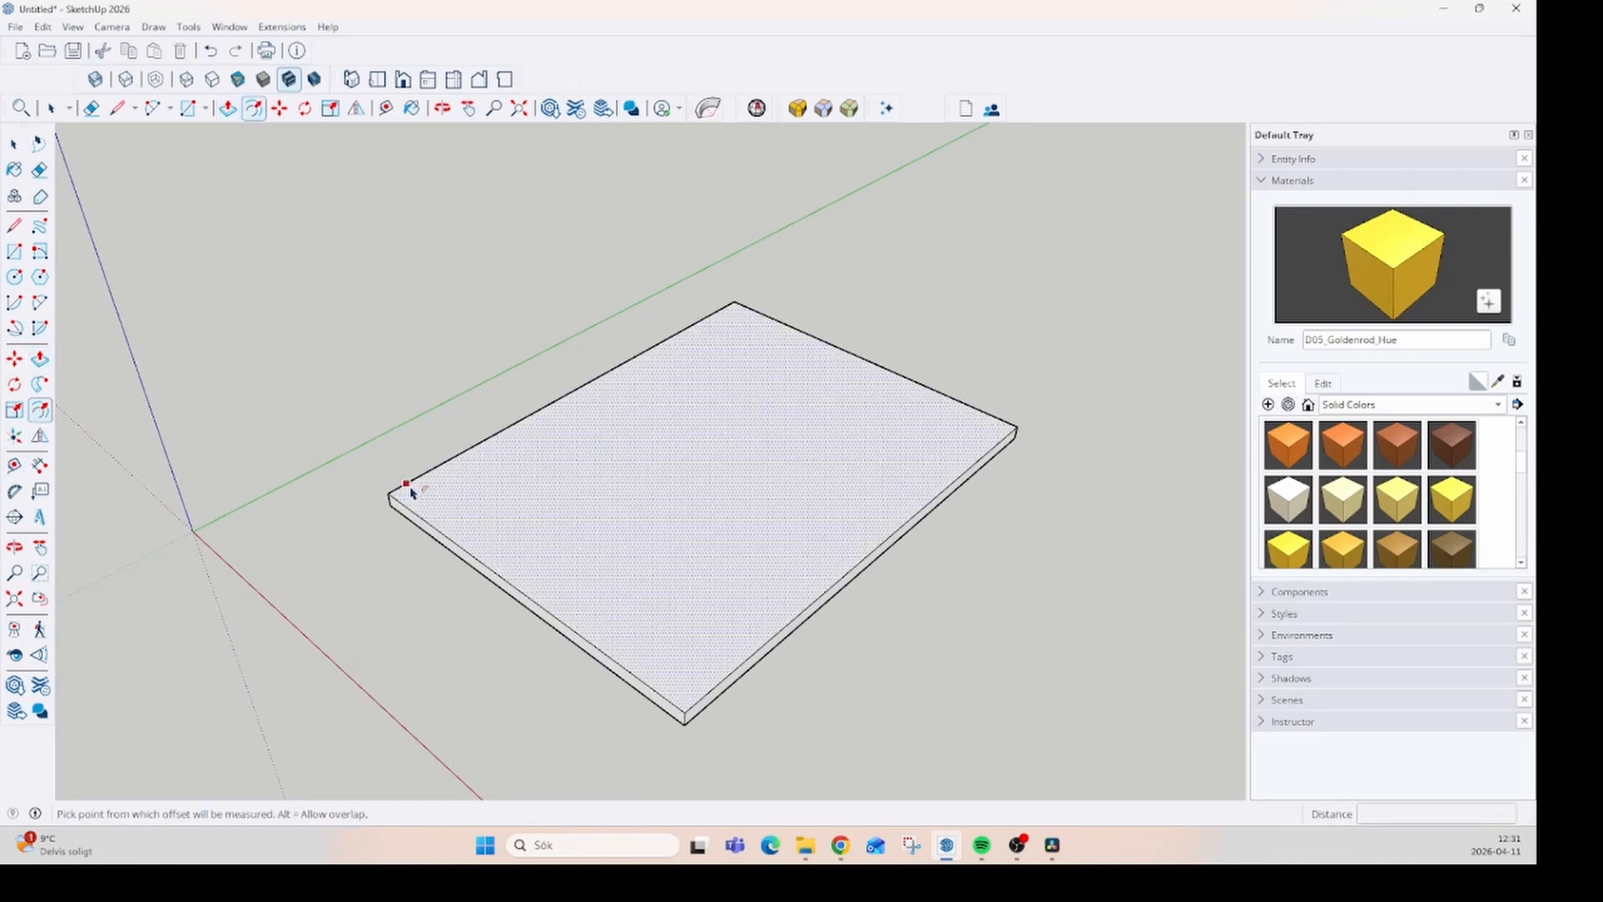
click(422, 493)
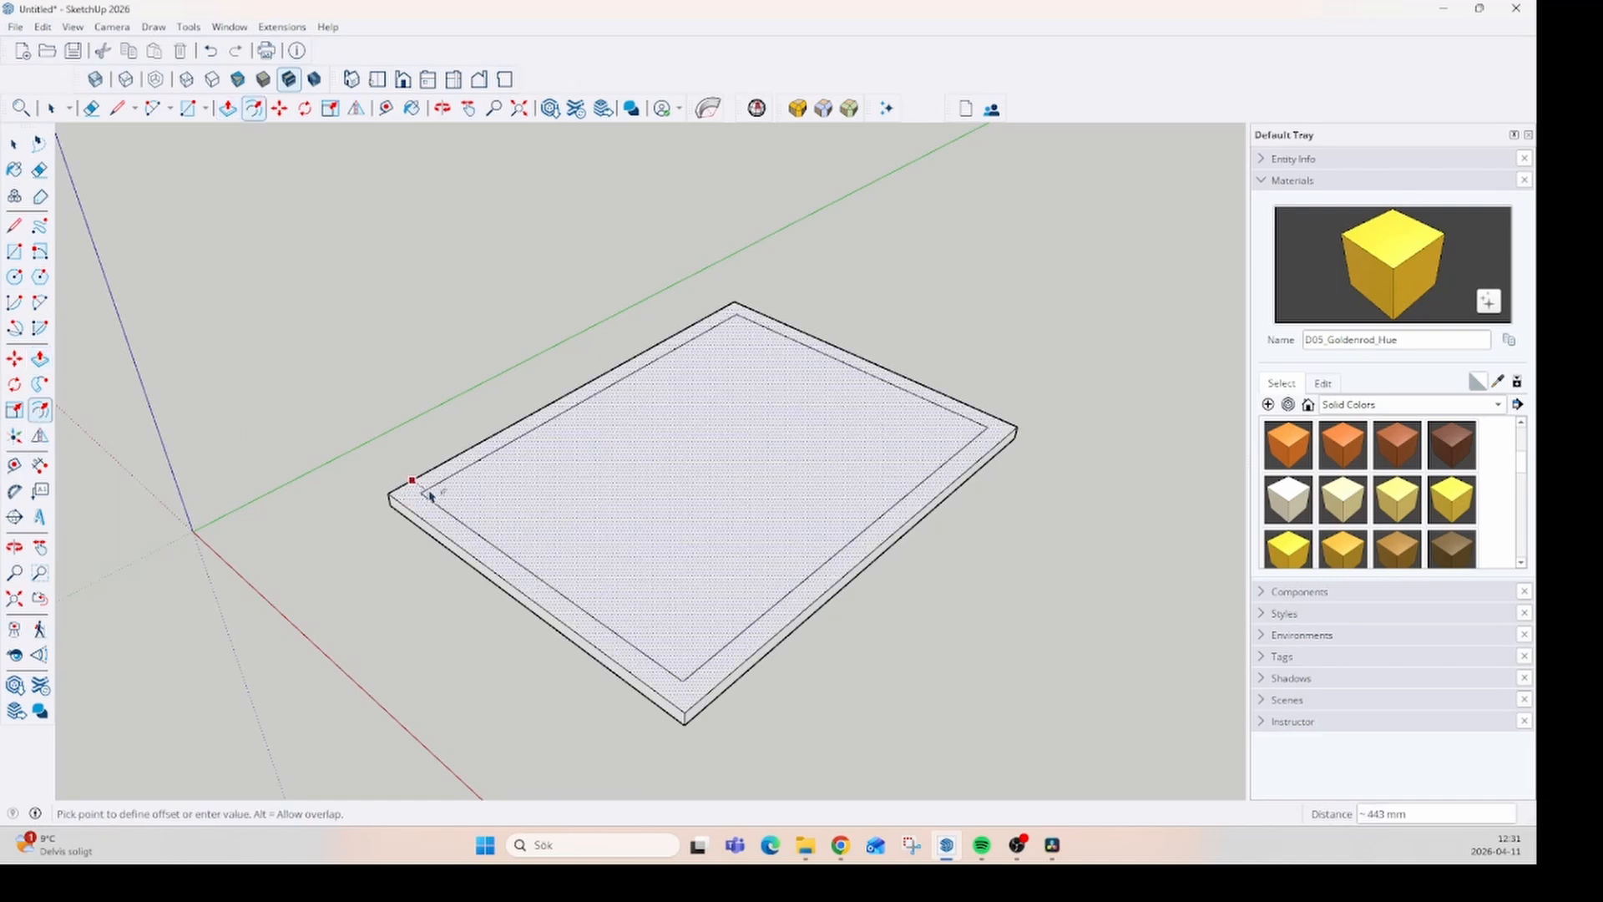
click(432, 495)
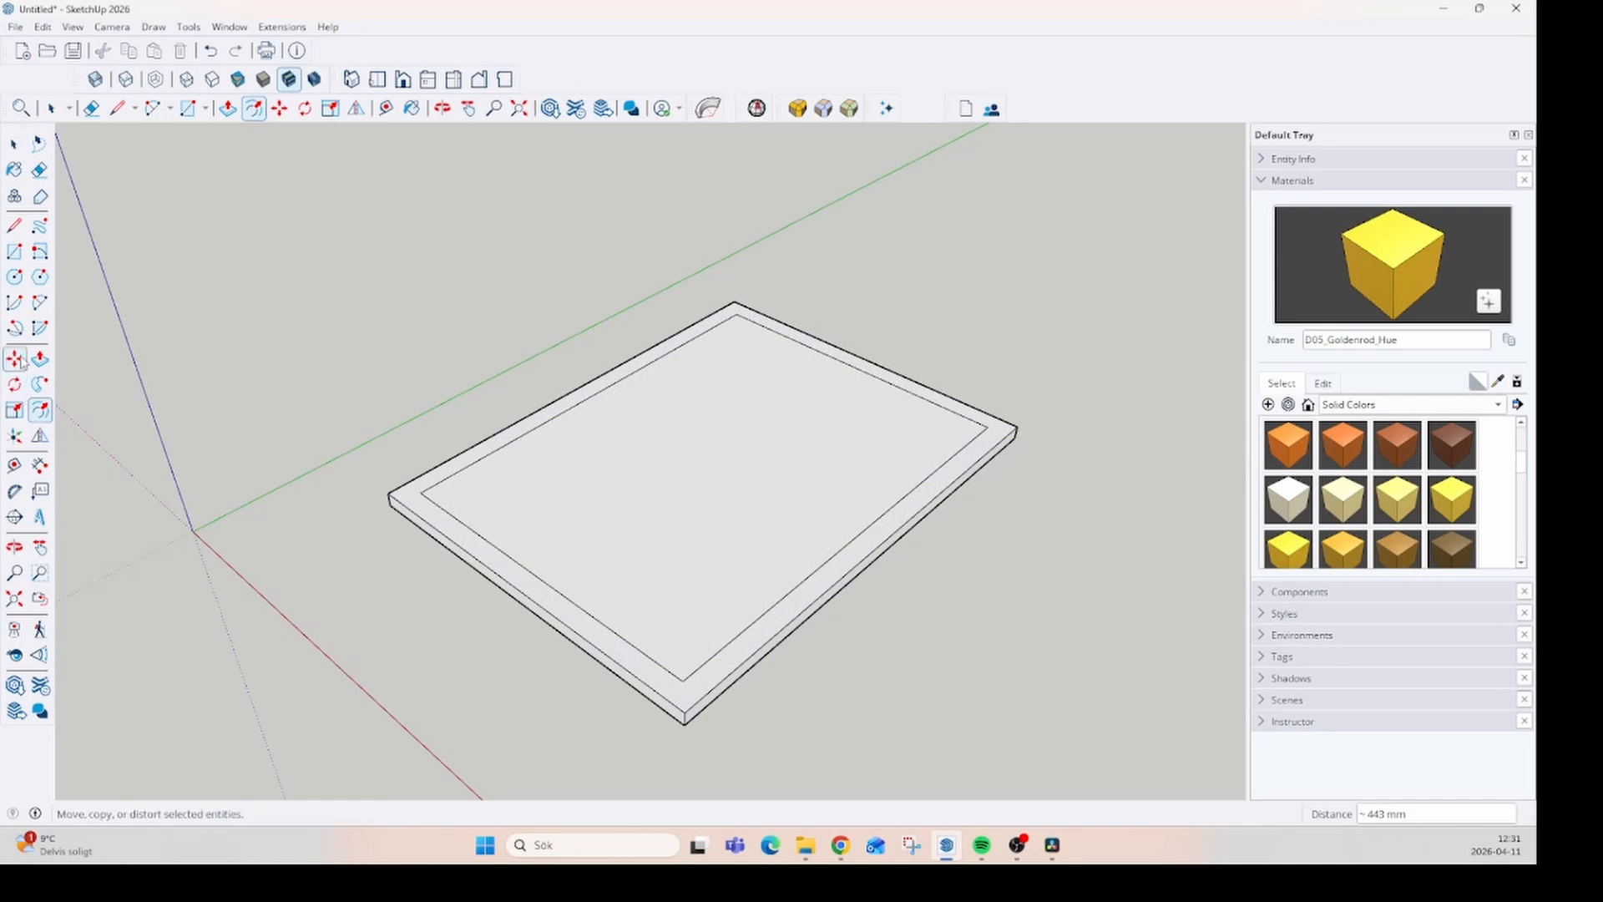
- Extend the offset lines to the slab's outer edges and delete the inner lines along two adjacent sides, leaving an L-shaped strip
click(15, 227)
scroll(418, 480, up, 3)
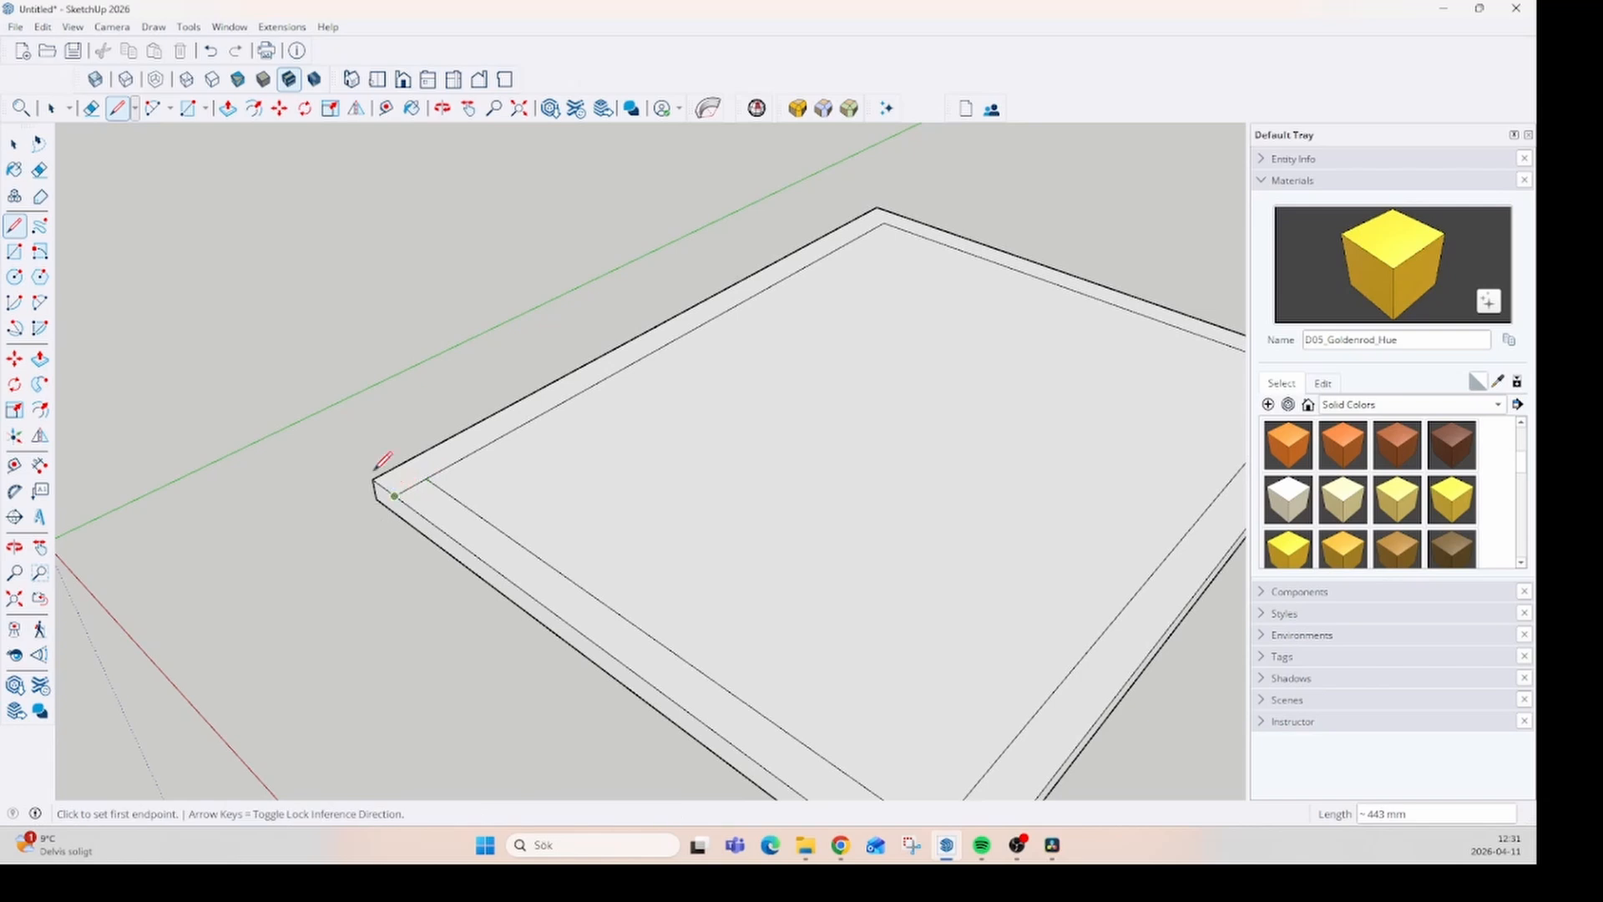
scroll(383, 458, down, 1)
scroll(783, 474, down, 2)
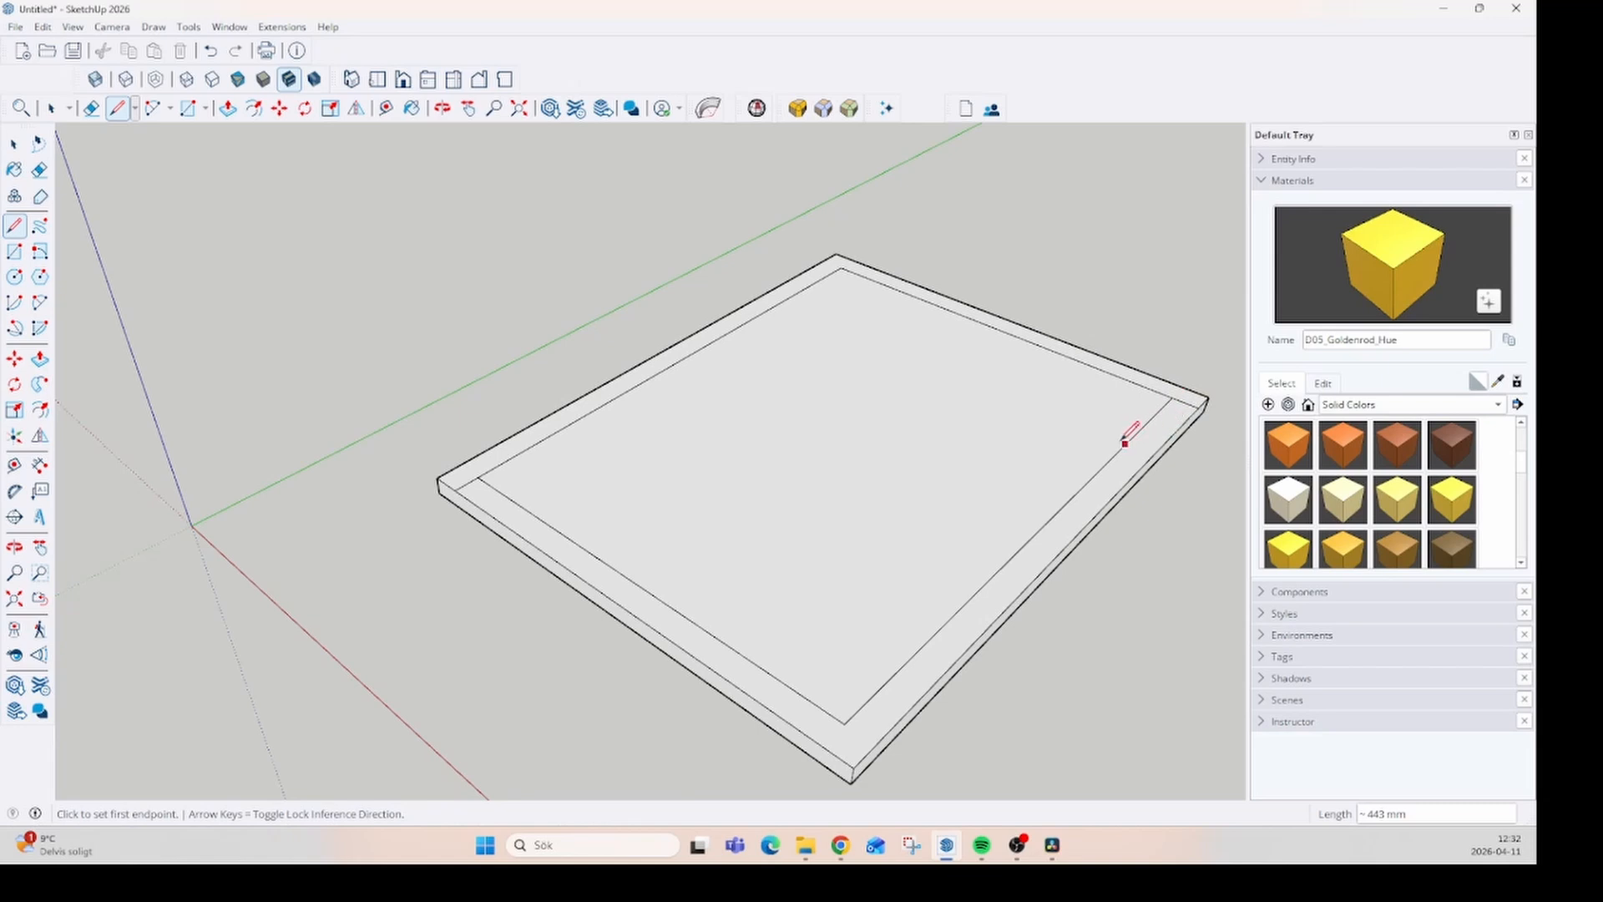
key(space)
click(1076, 498)
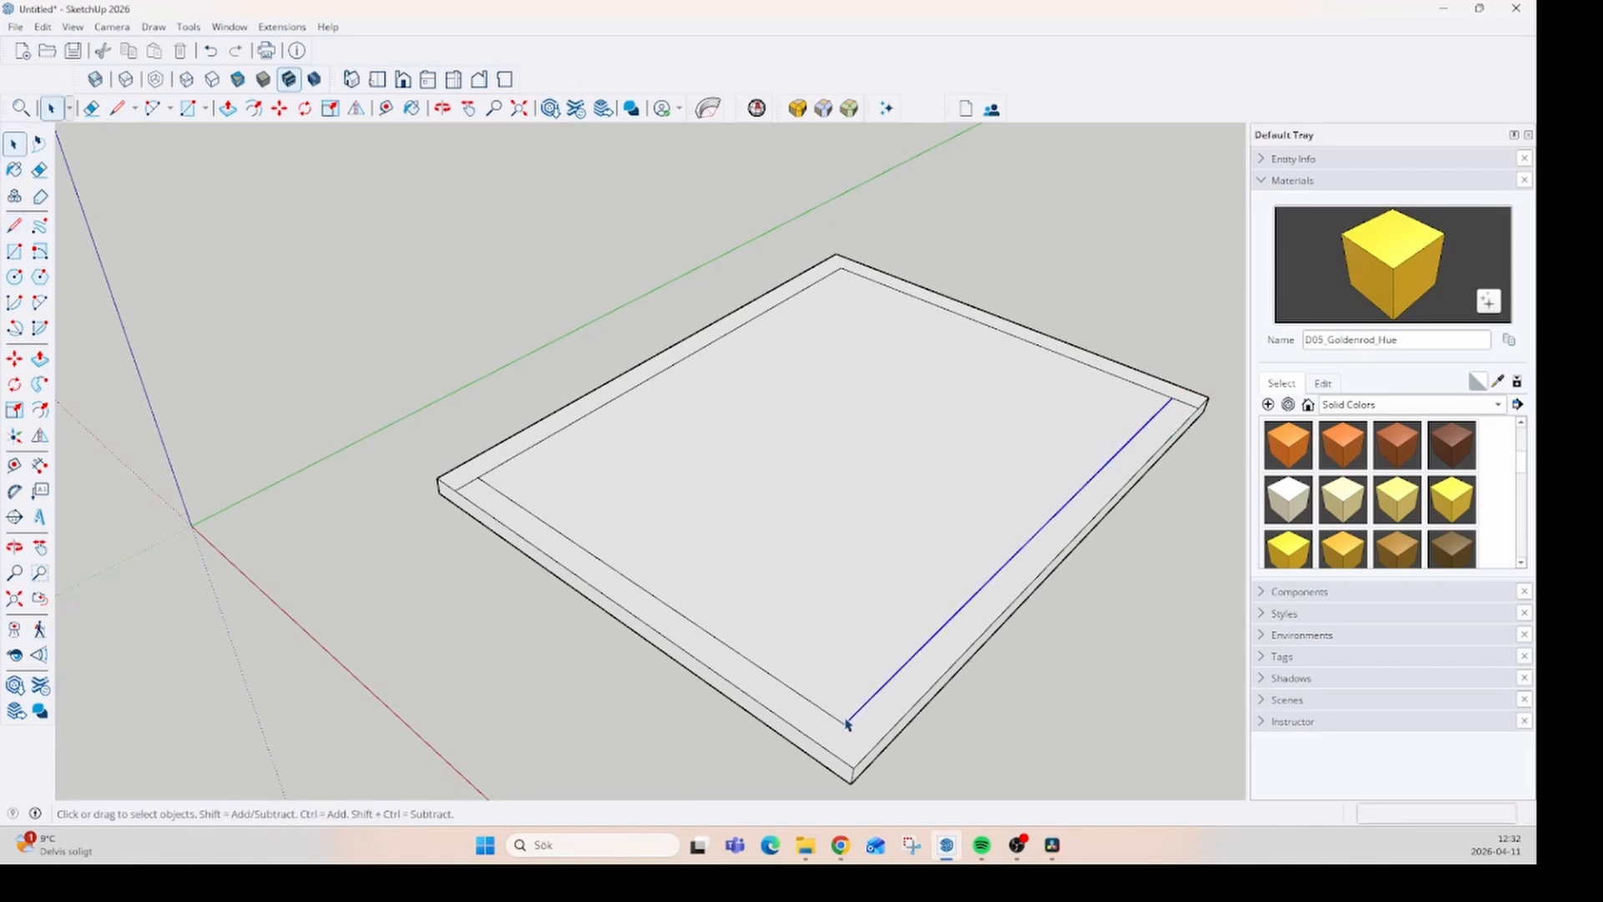
key(Delete)
key(Delete)
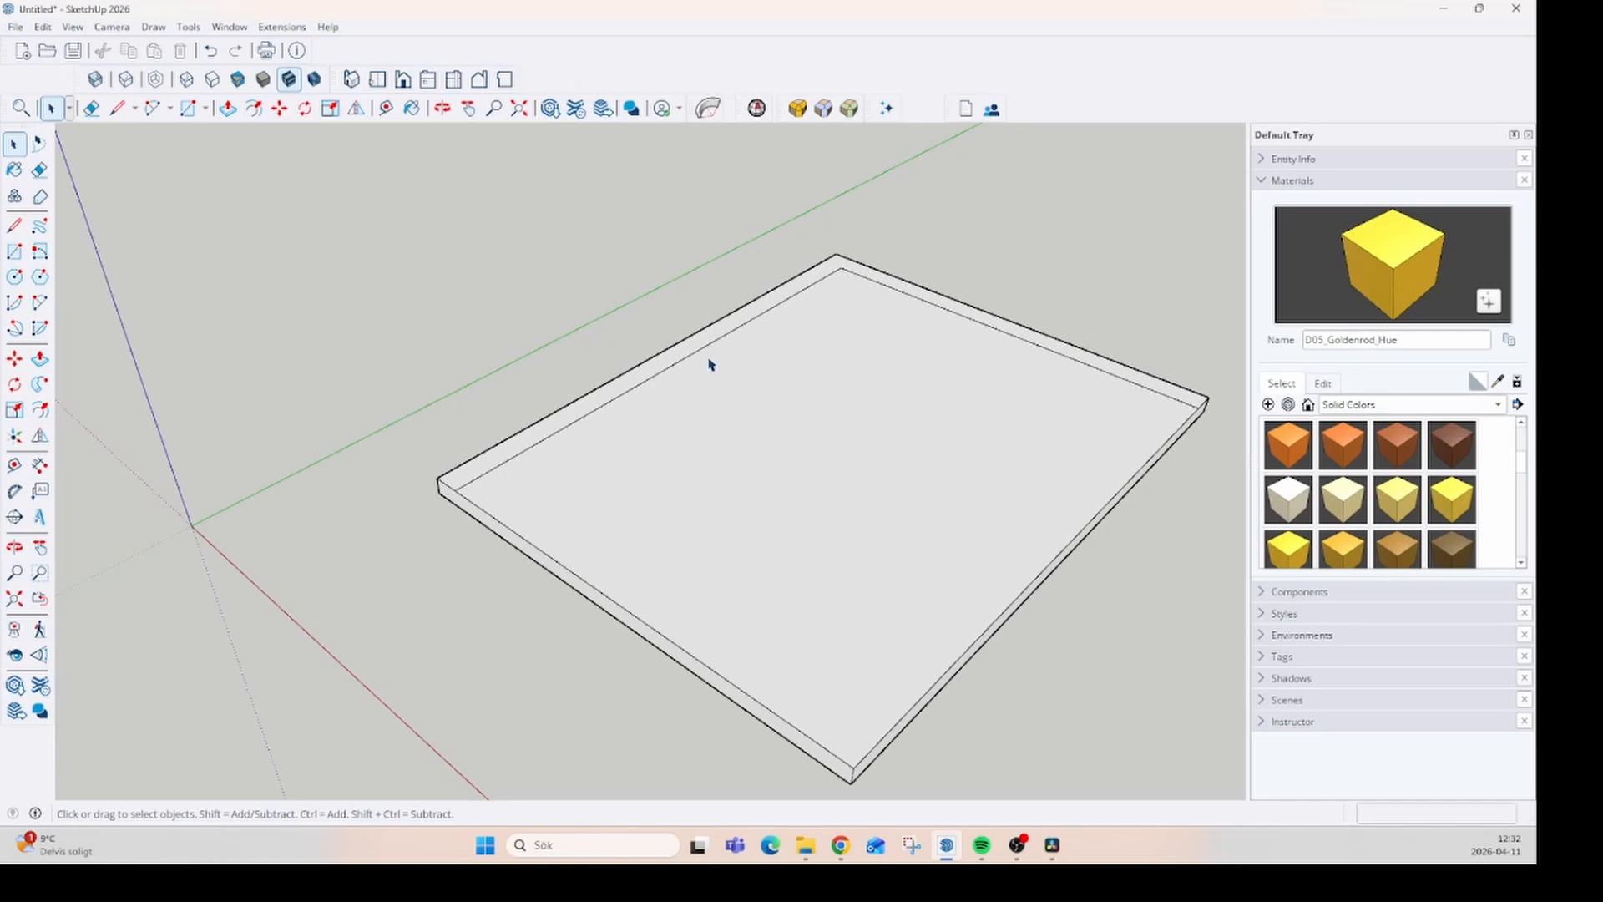
- Pull the L-shaped strip up about 4573 mm to form two adjoining walls
key(p)
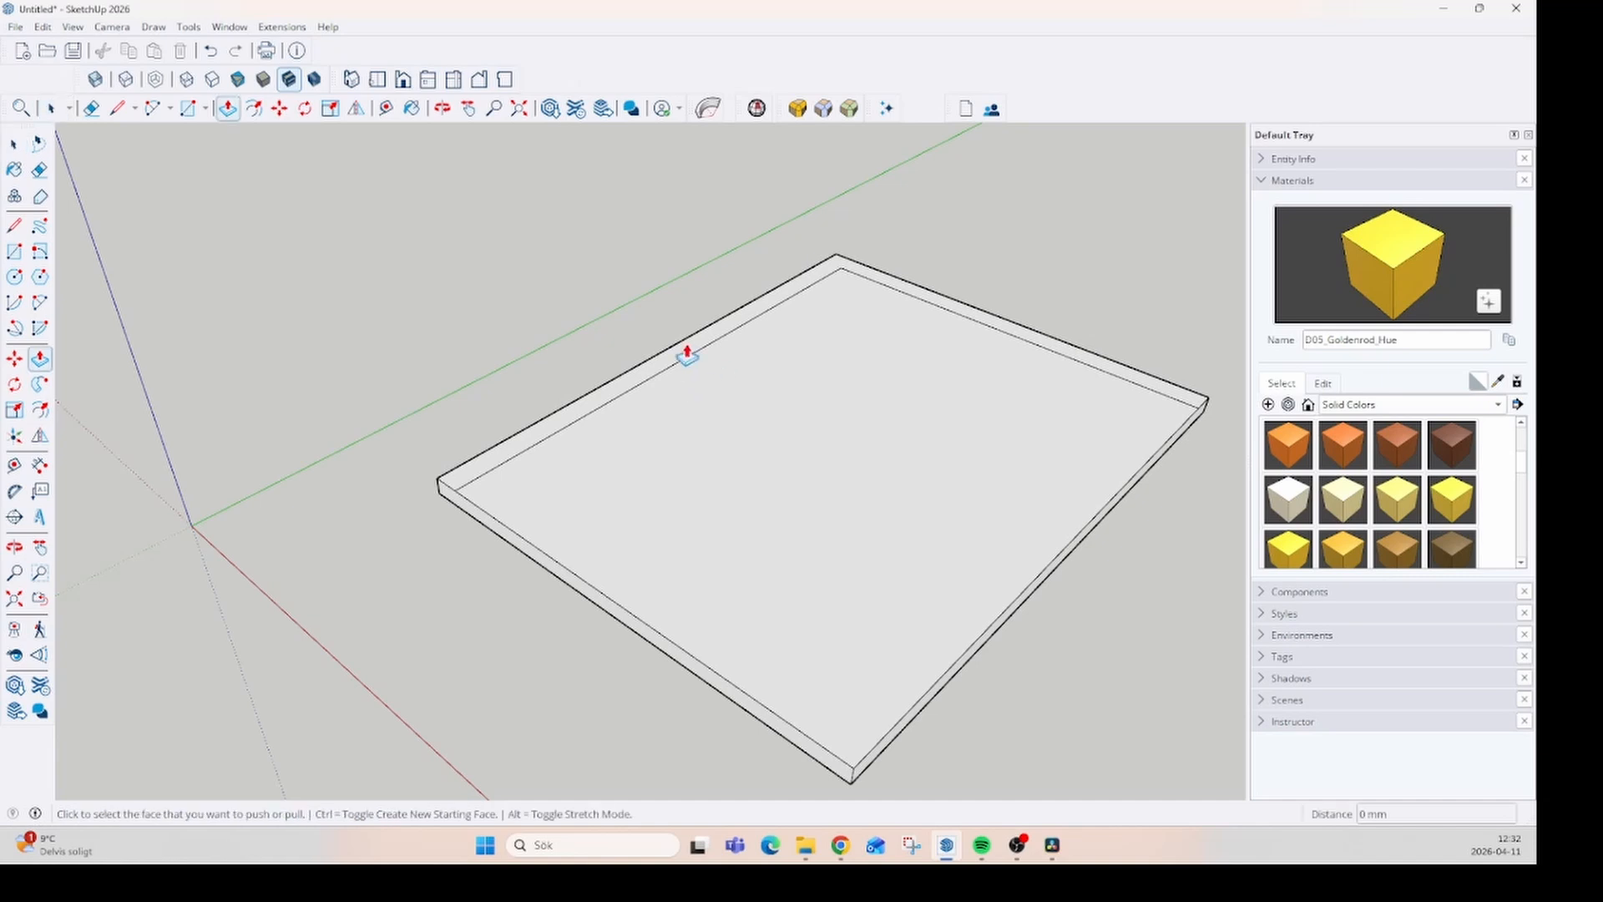
click(673, 365)
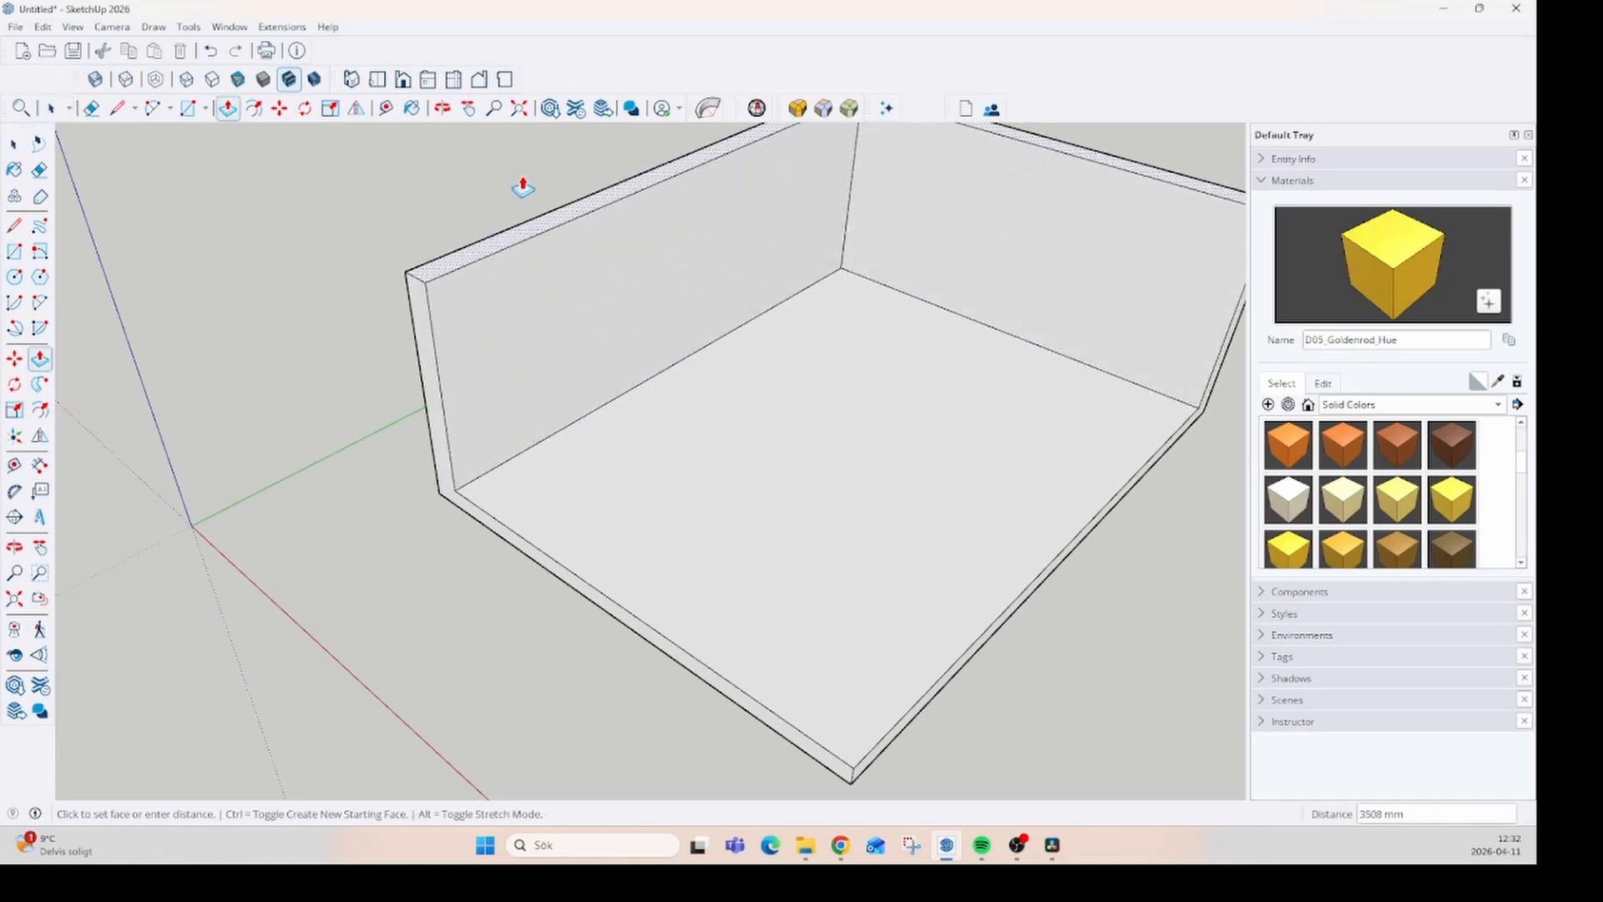
click(287, 159)
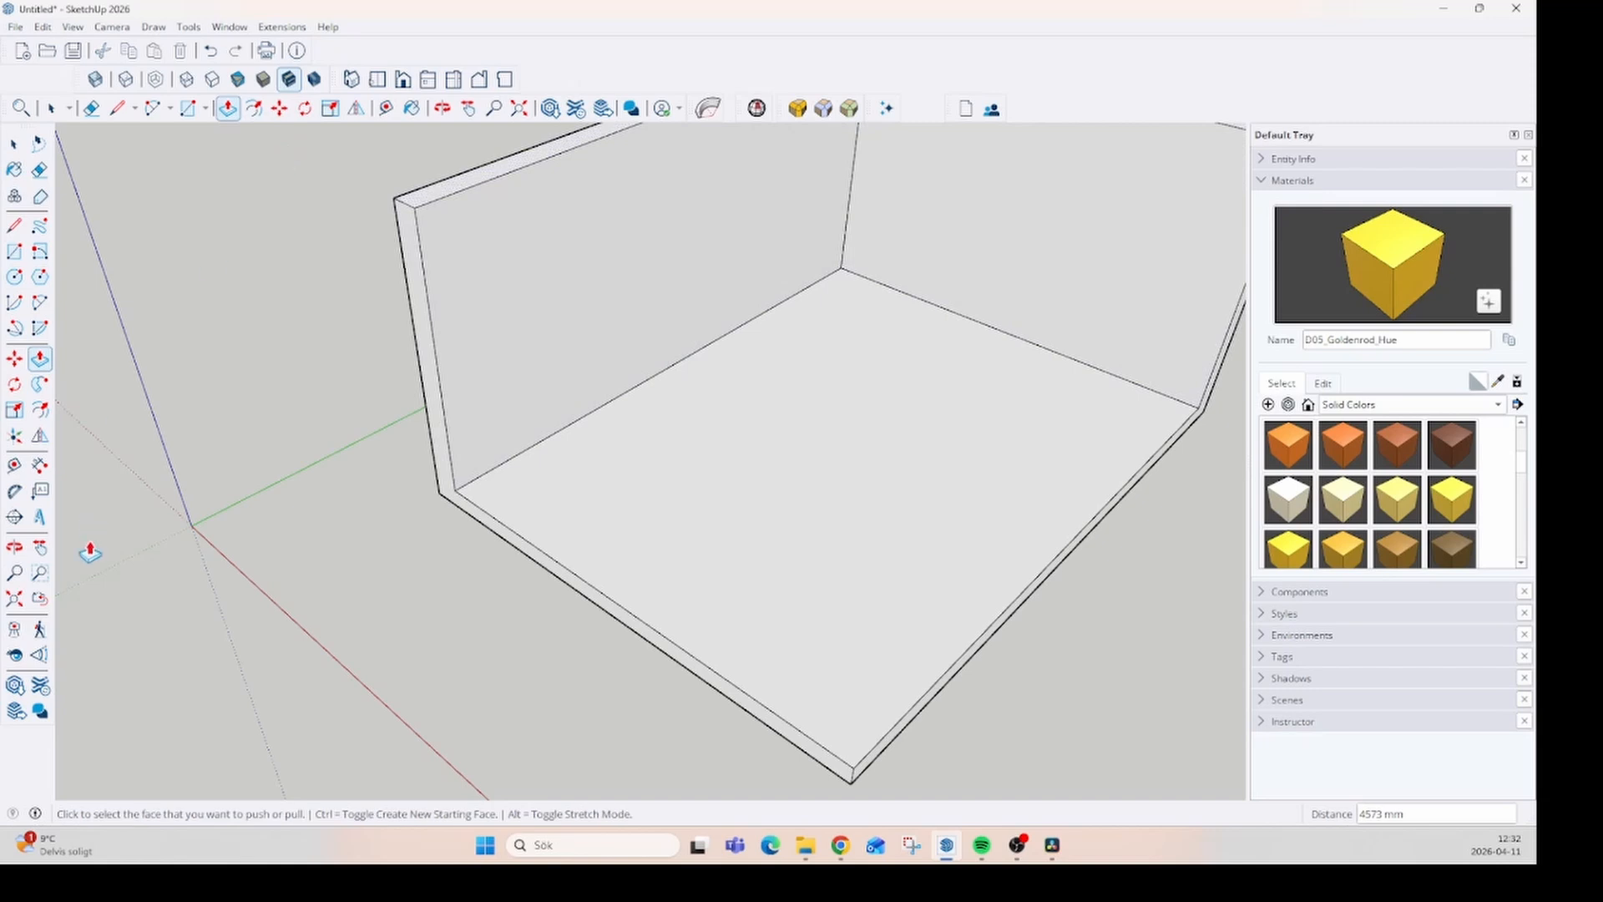
- Draw a two-step line profile on the end plane where the floor meets the wall, with a first riser of about 53 mm
middle_drag(90, 552, 654, 536)
middle_drag(1108, 384, 984, 429)
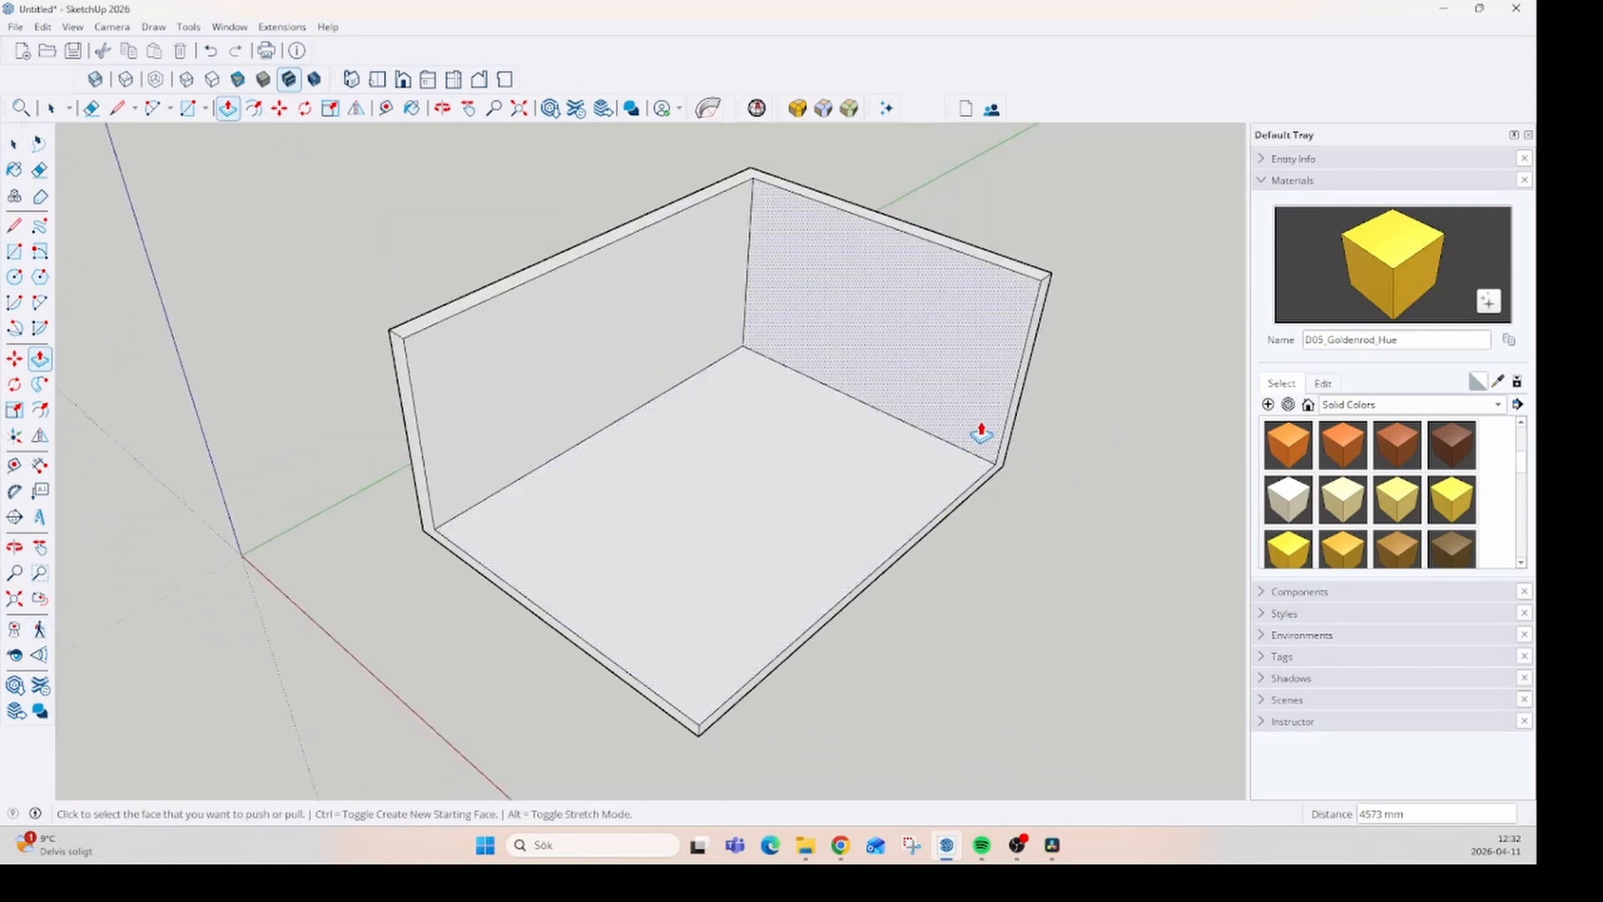
scroll(1116, 458, up, 5)
scroll(1012, 487, up, 2)
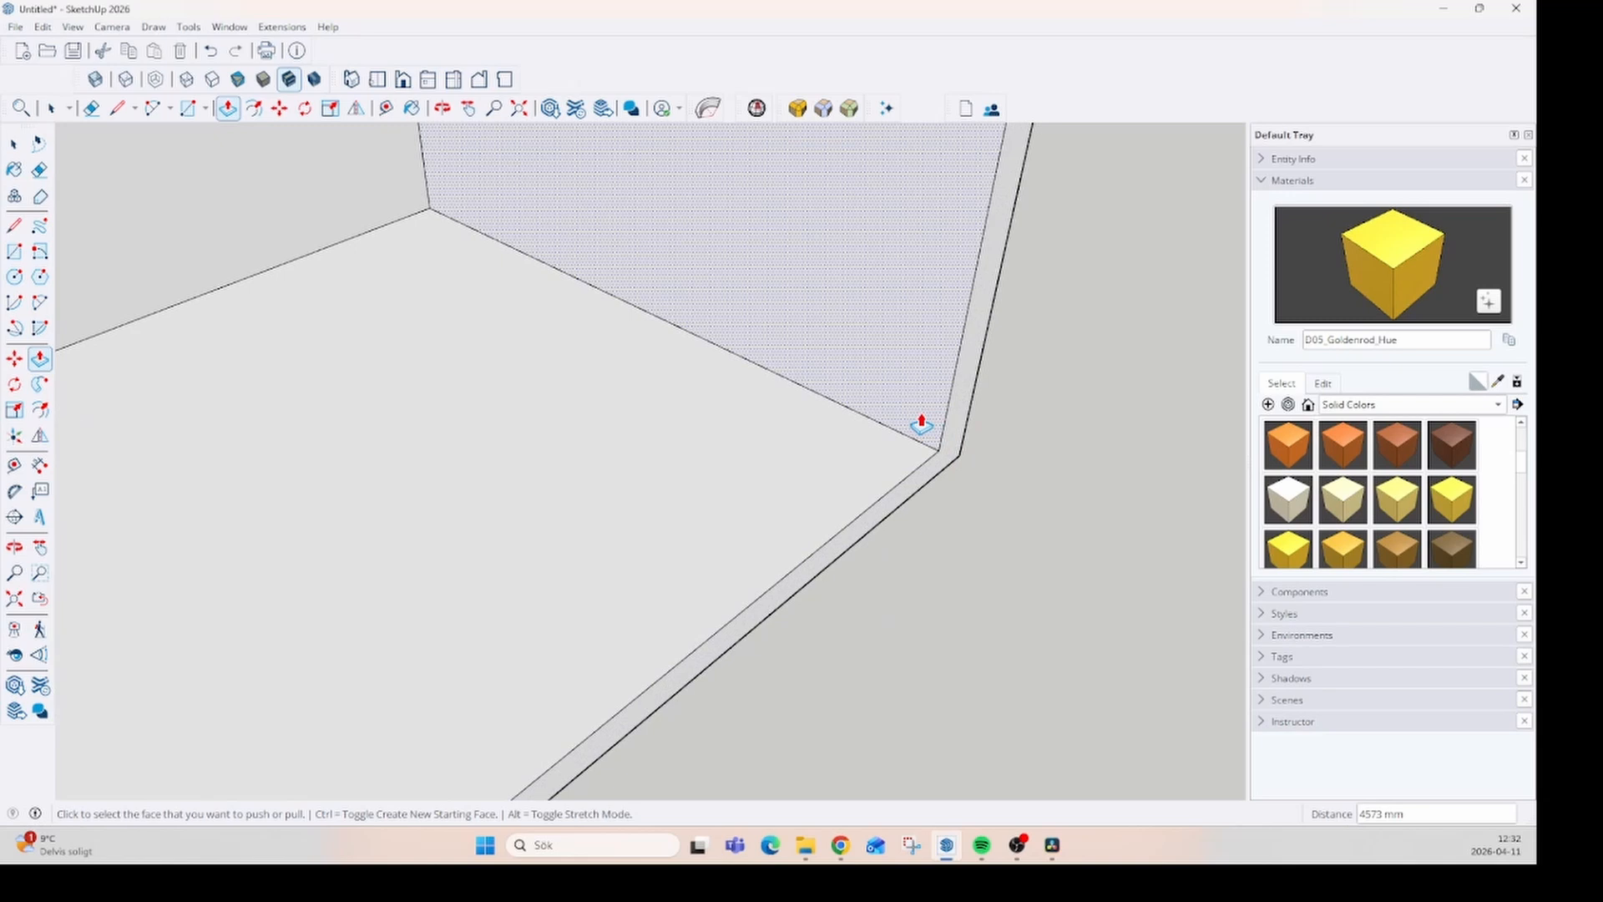
scroll(947, 459, up, 2)
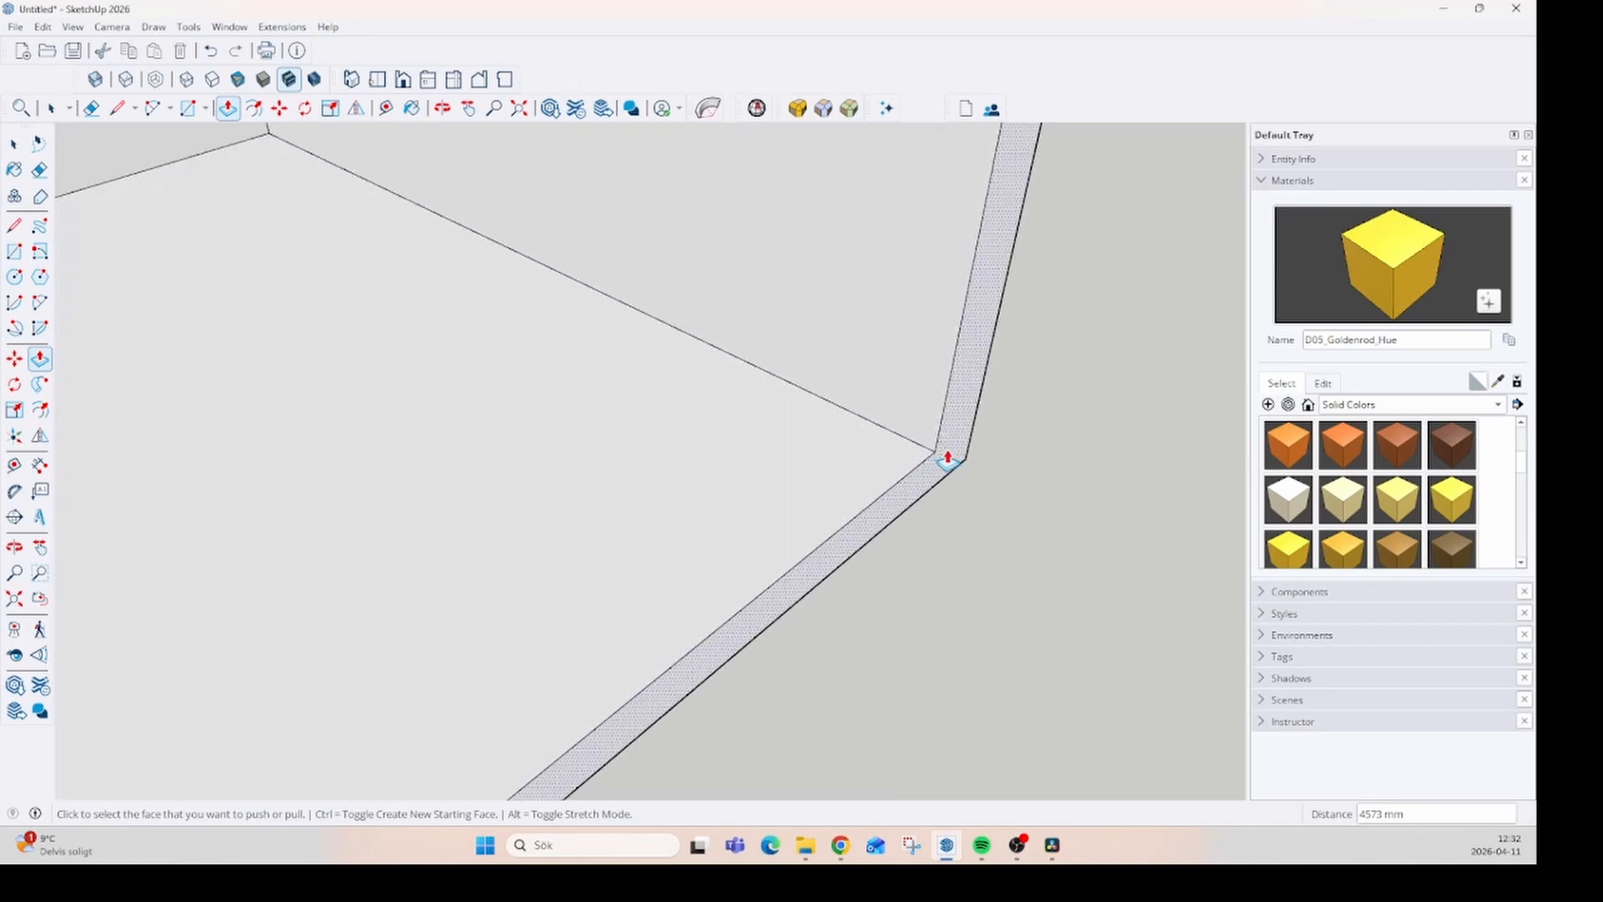
scroll(948, 459, up, 2)
middle_drag(933, 461, 822, 461)
key(l)
click(924, 495)
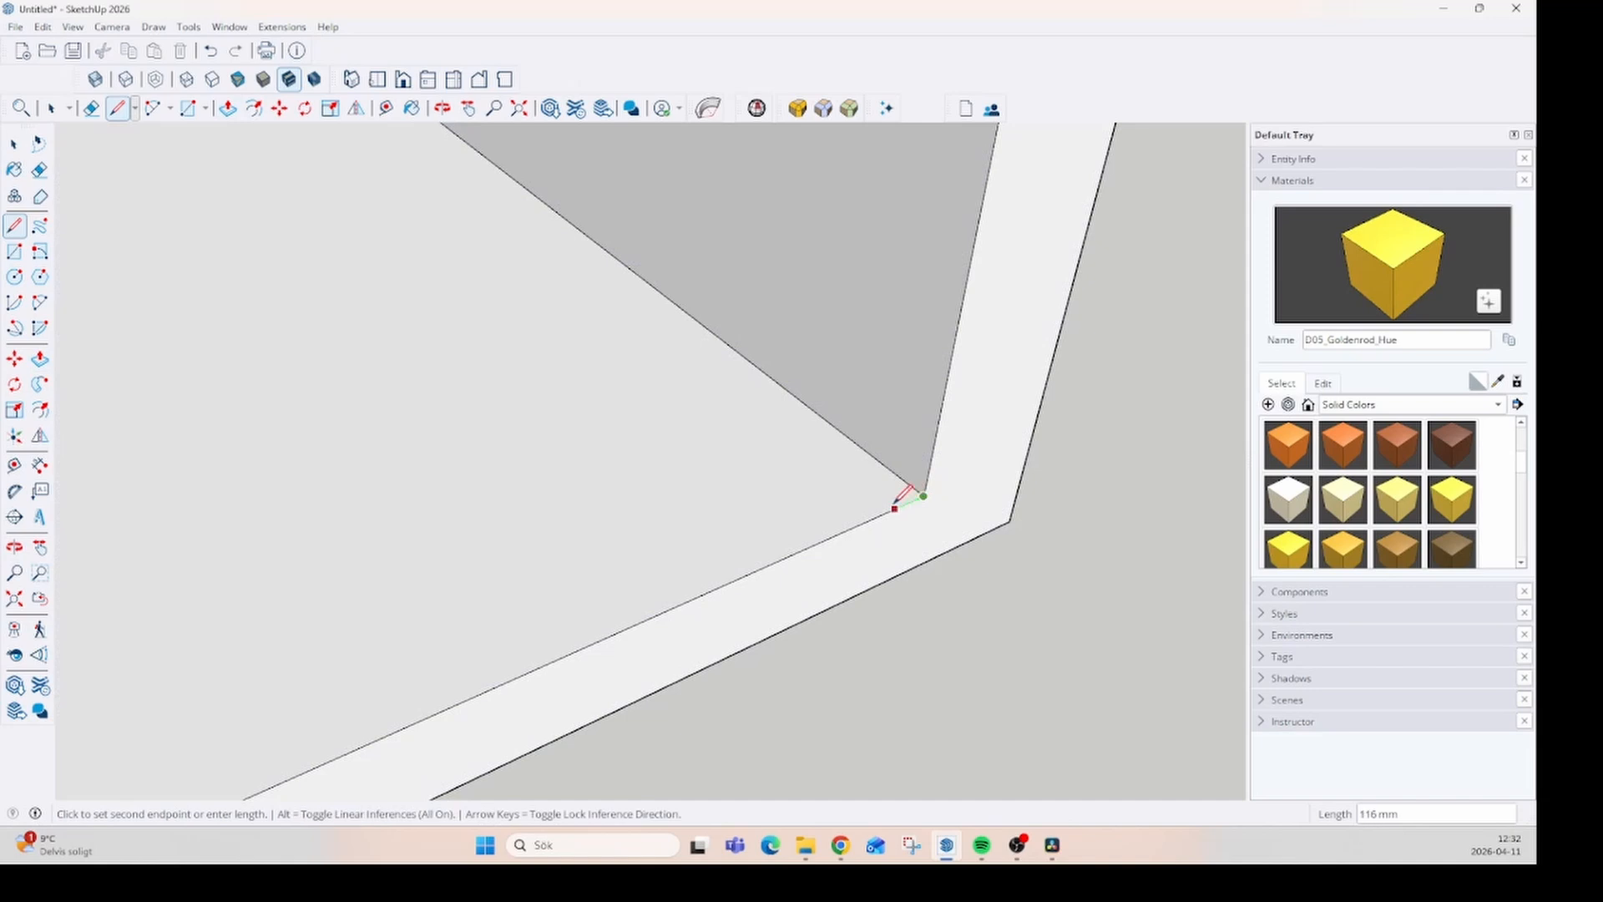
key(Escape)
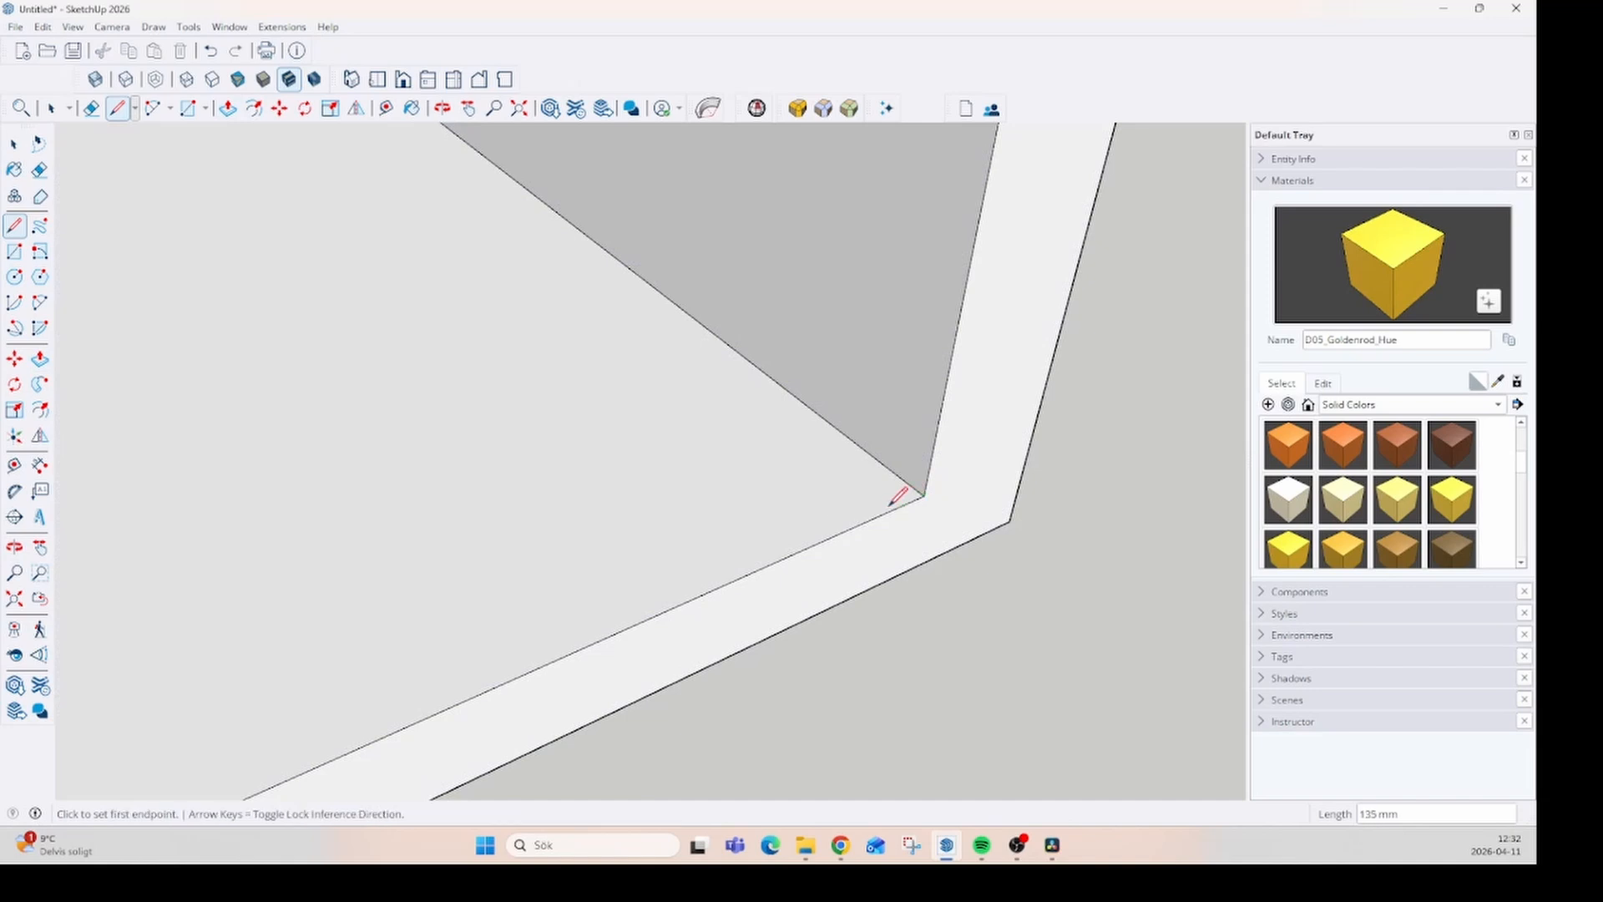
scroll(890, 501, up, 2)
click(891, 513)
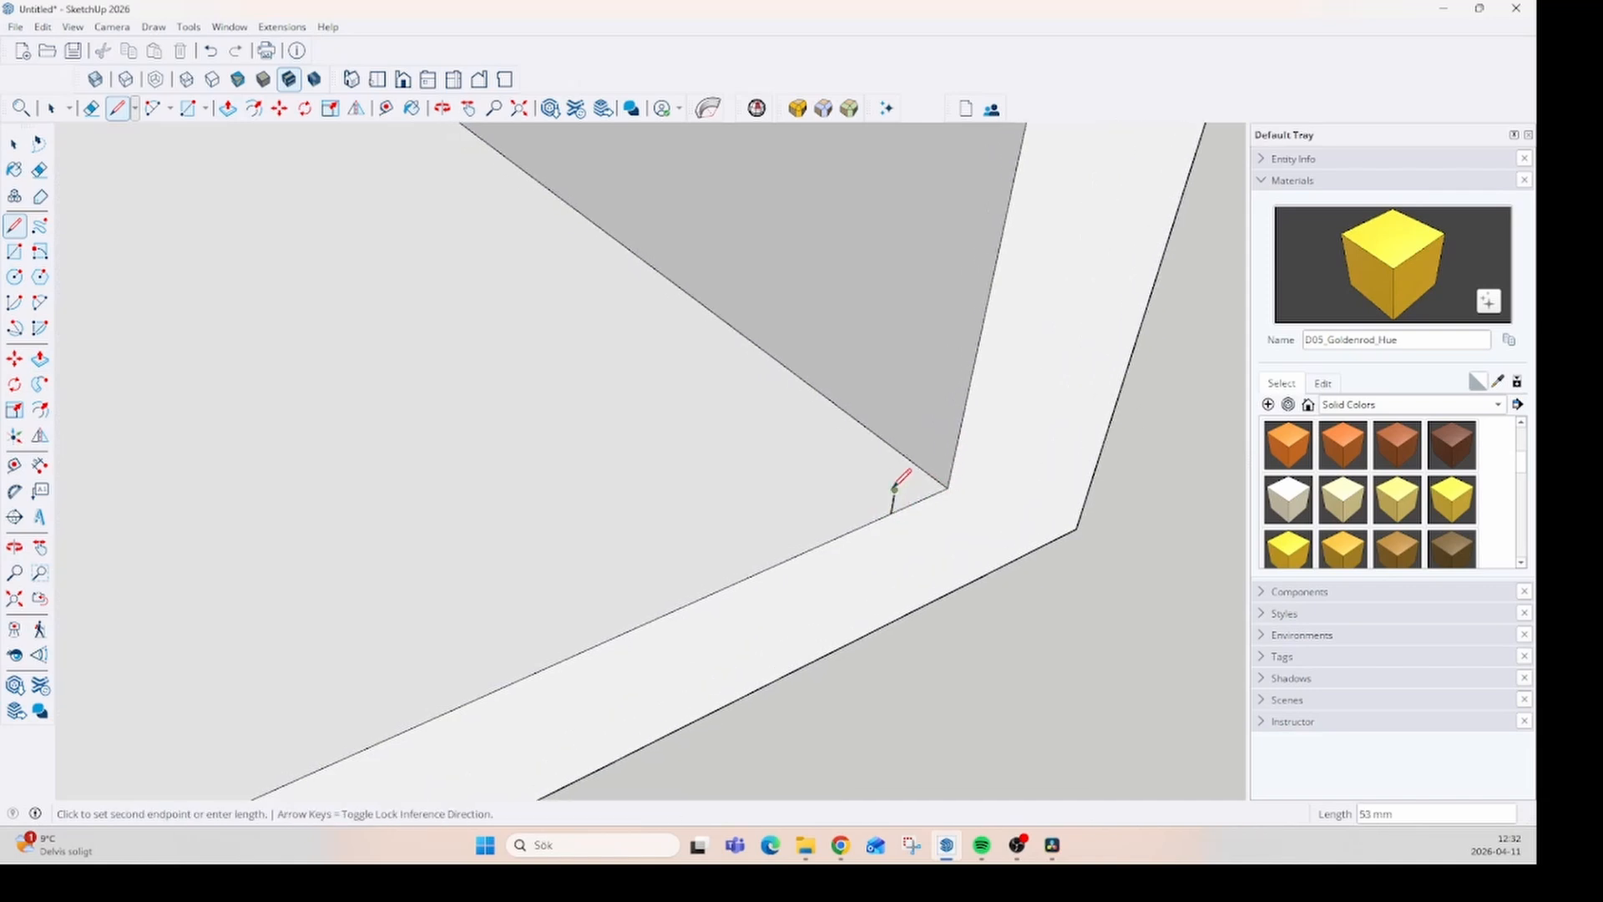
scroll(896, 488, up, 1)
click(894, 490)
scroll(927, 471, up, 1)
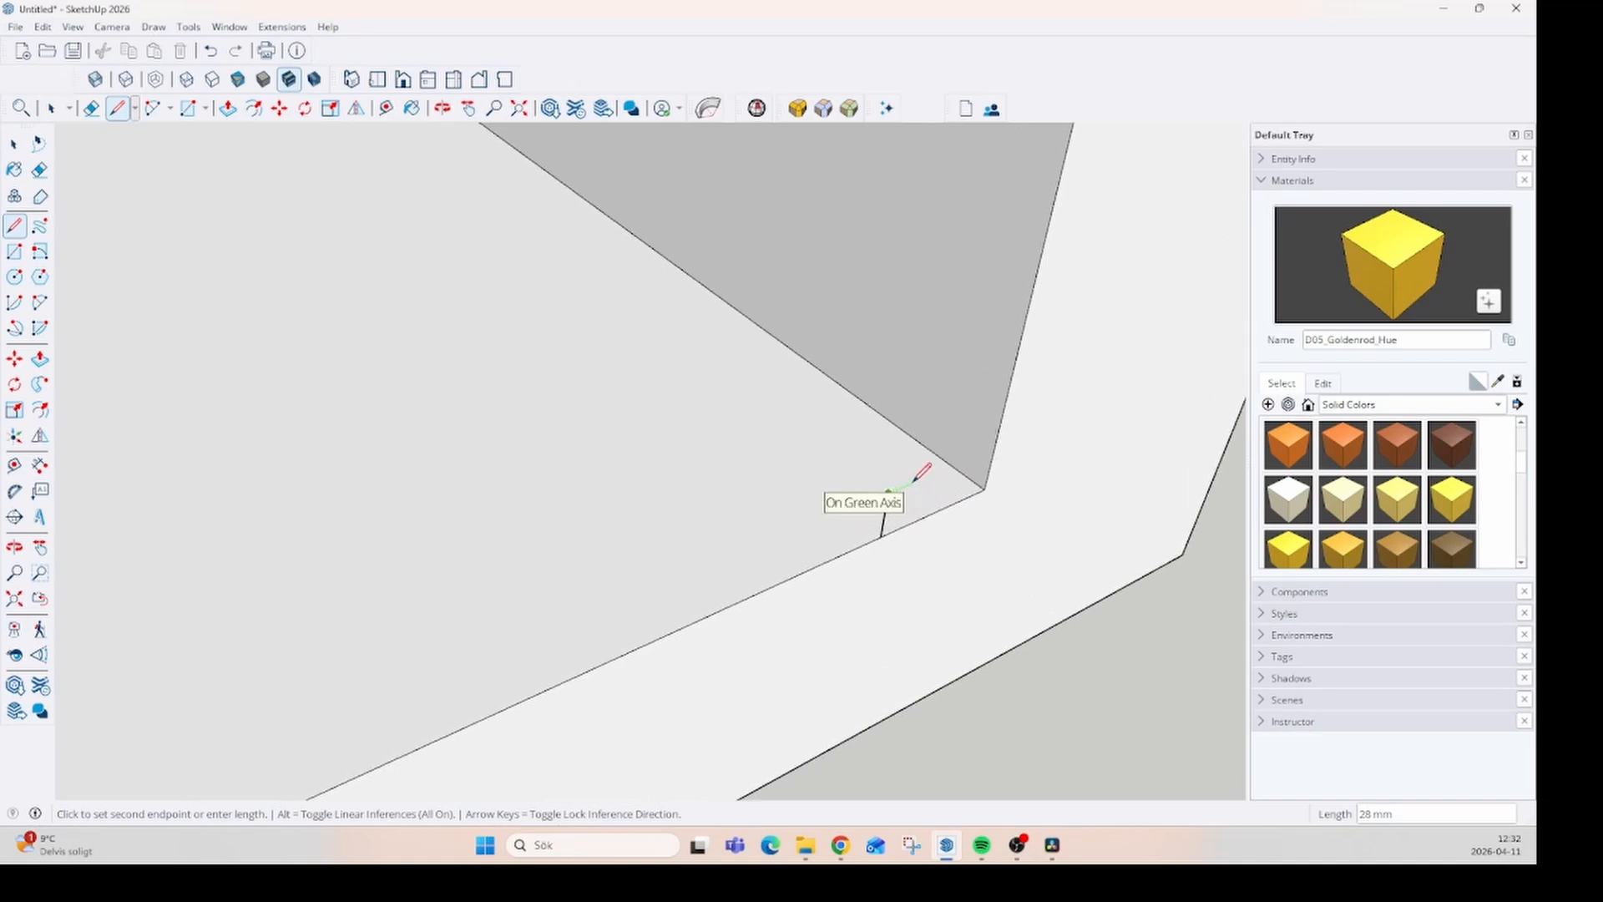
click(911, 483)
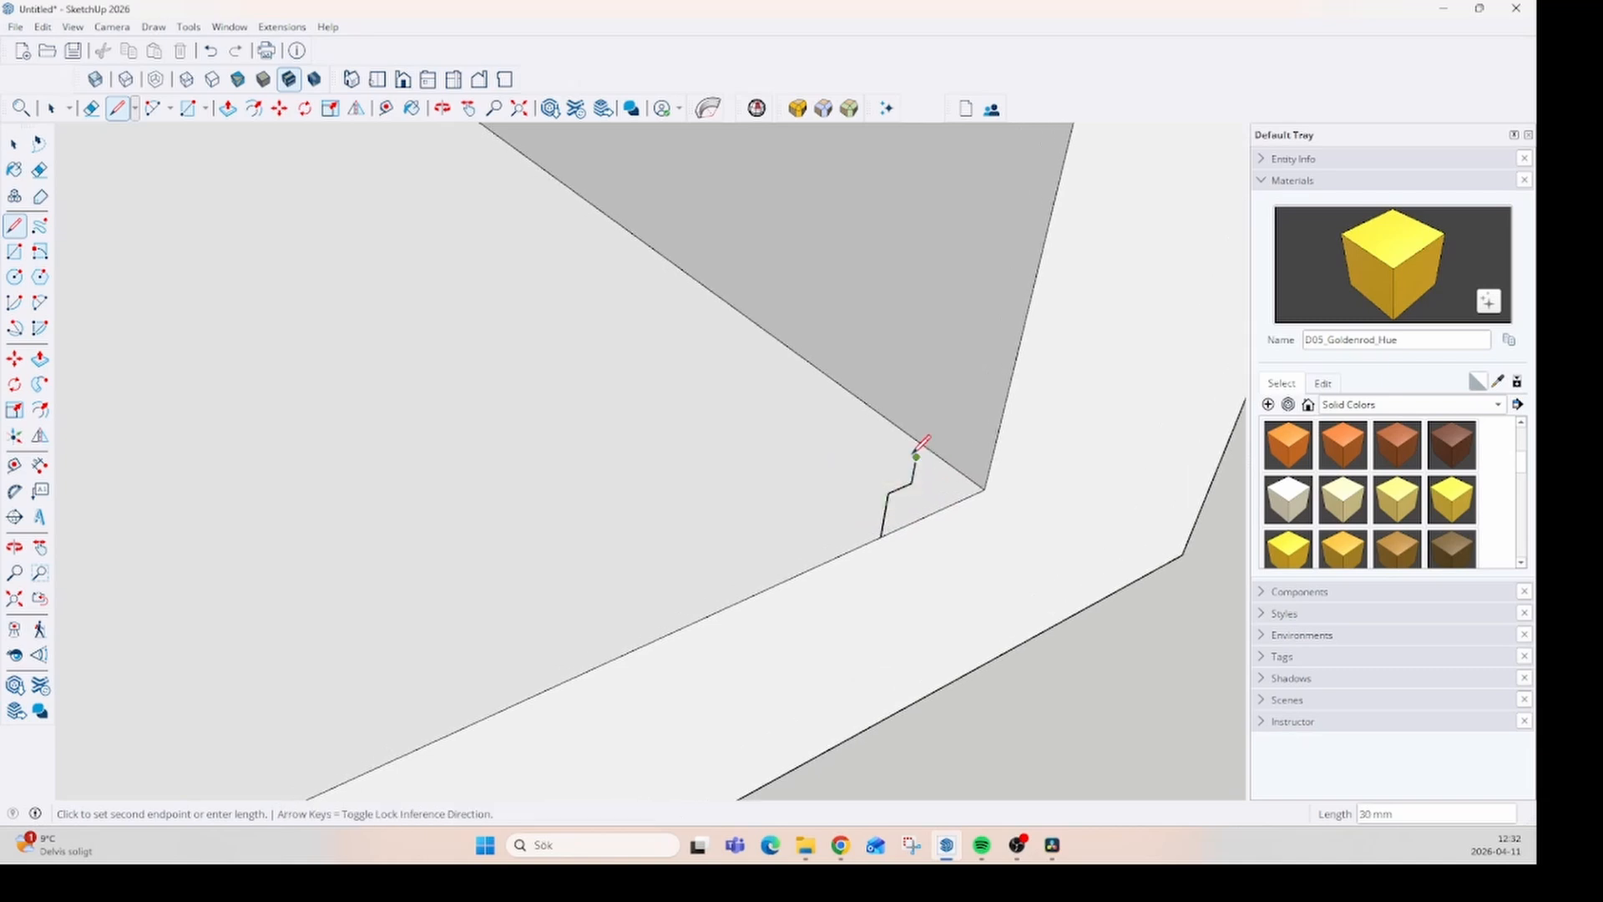
click(916, 451)
click(942, 445)
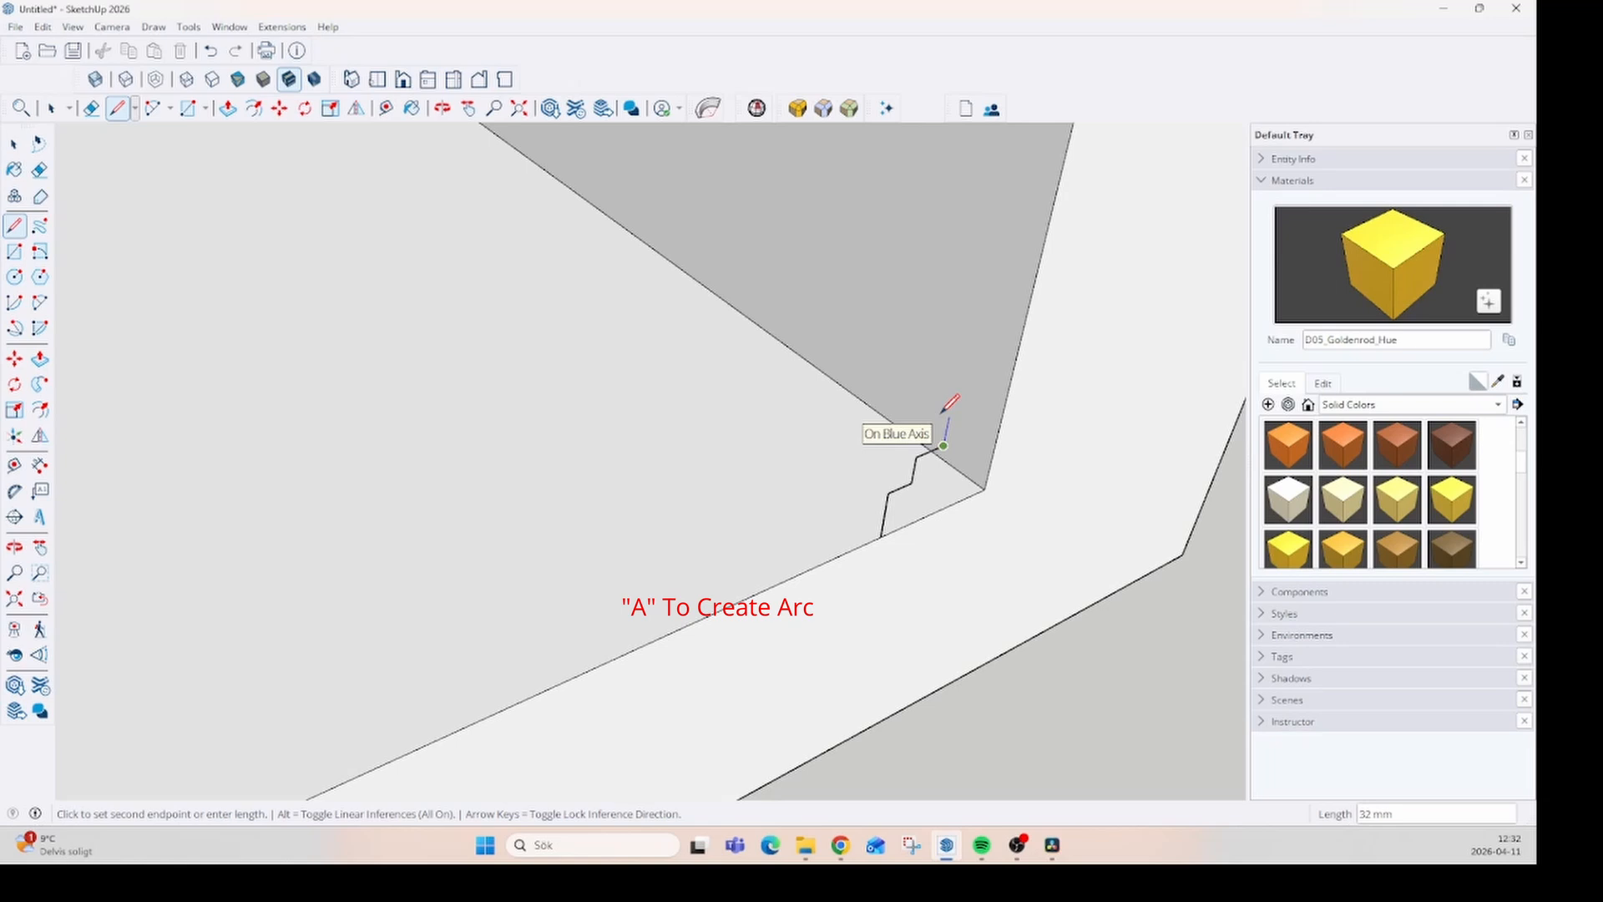
- Continue the molding profile upward from the stepped lines with two opposing arcs forming an S-curve
key(a)
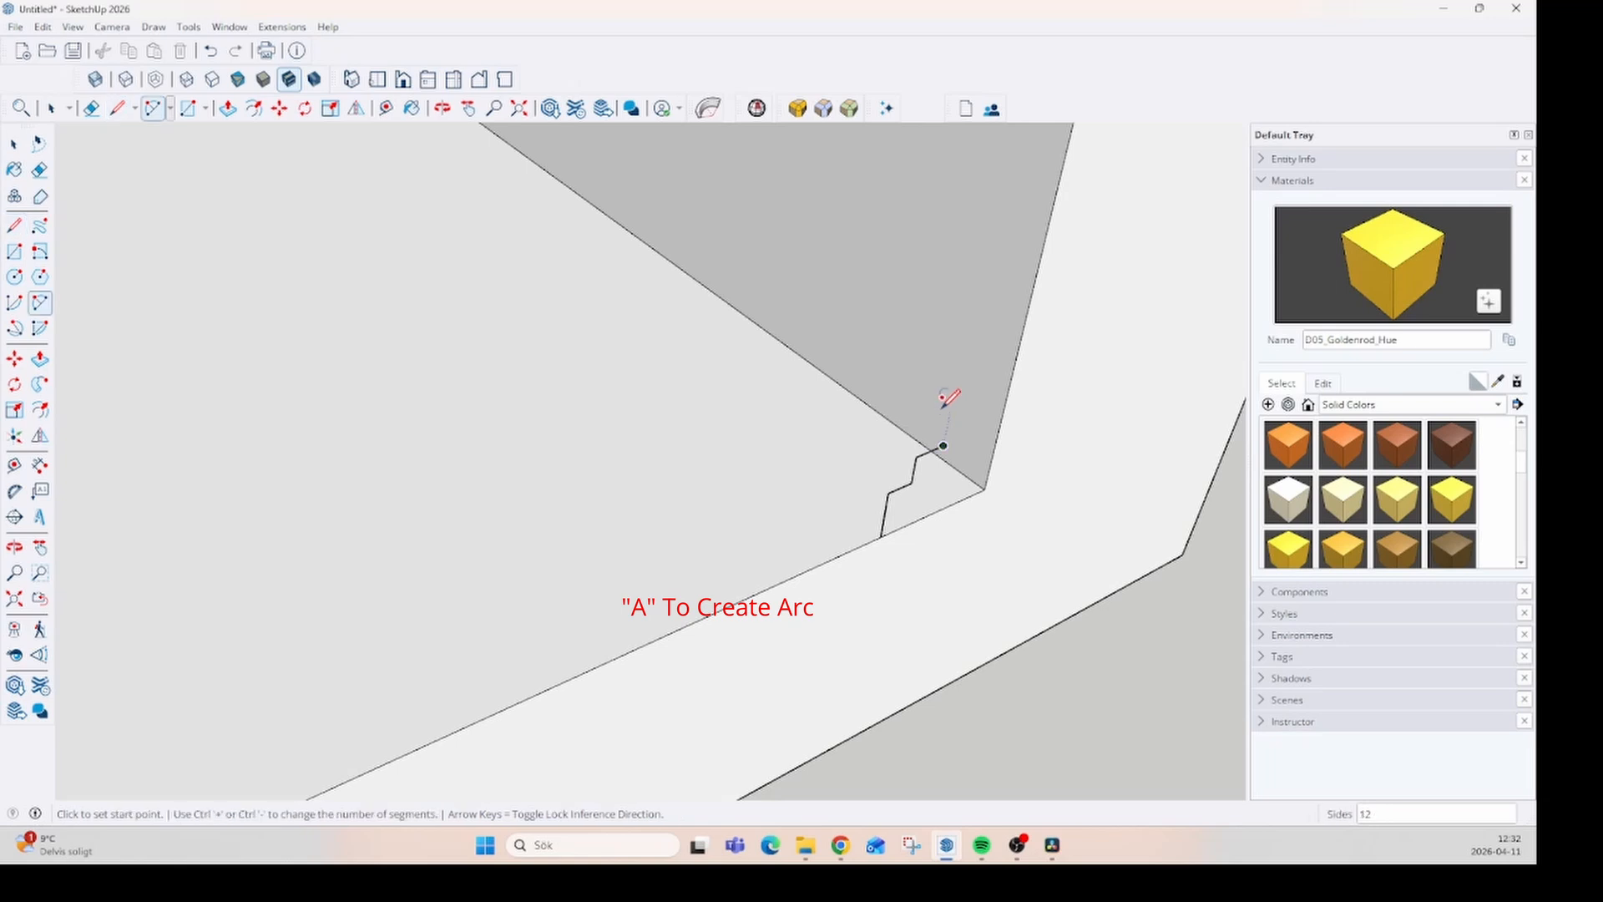
click(943, 445)
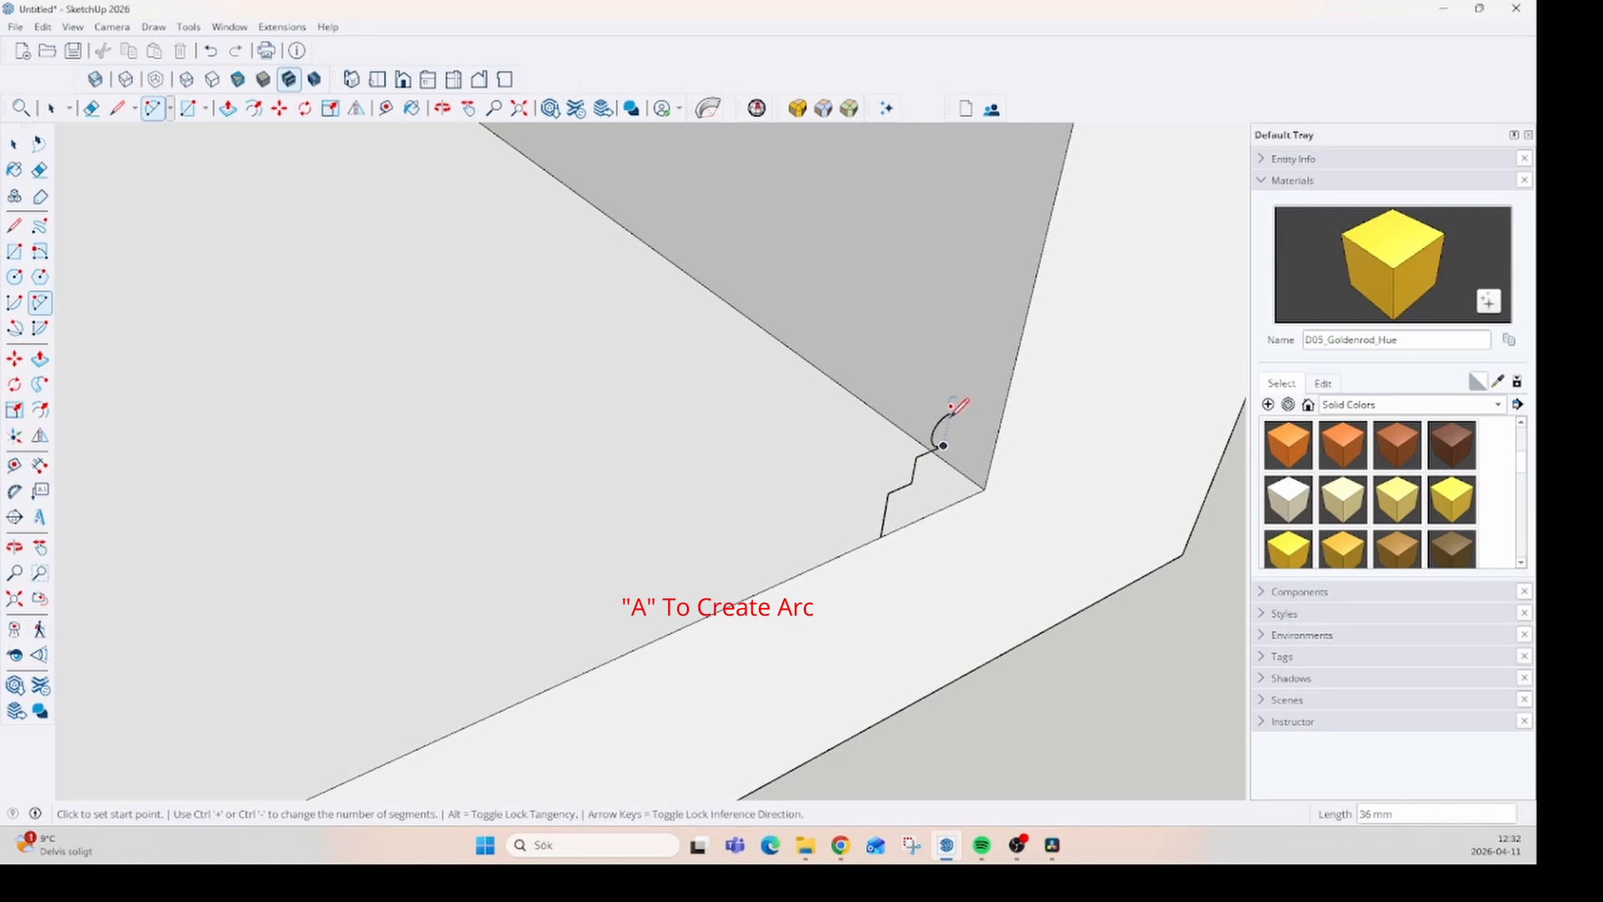
click(950, 412)
click(957, 402)
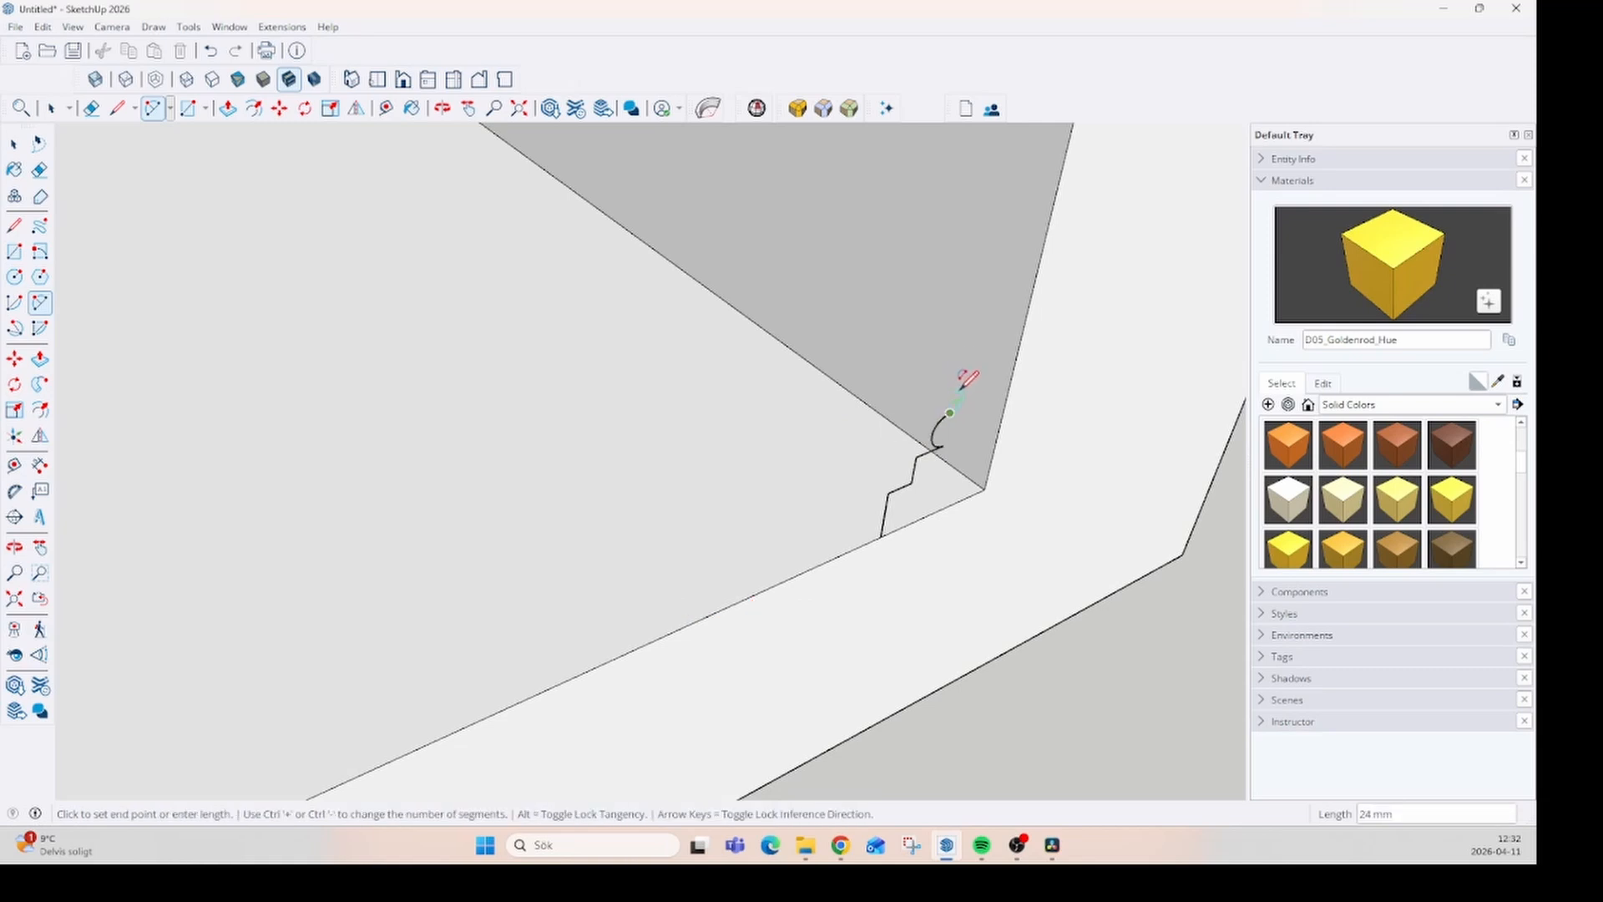
click(960, 386)
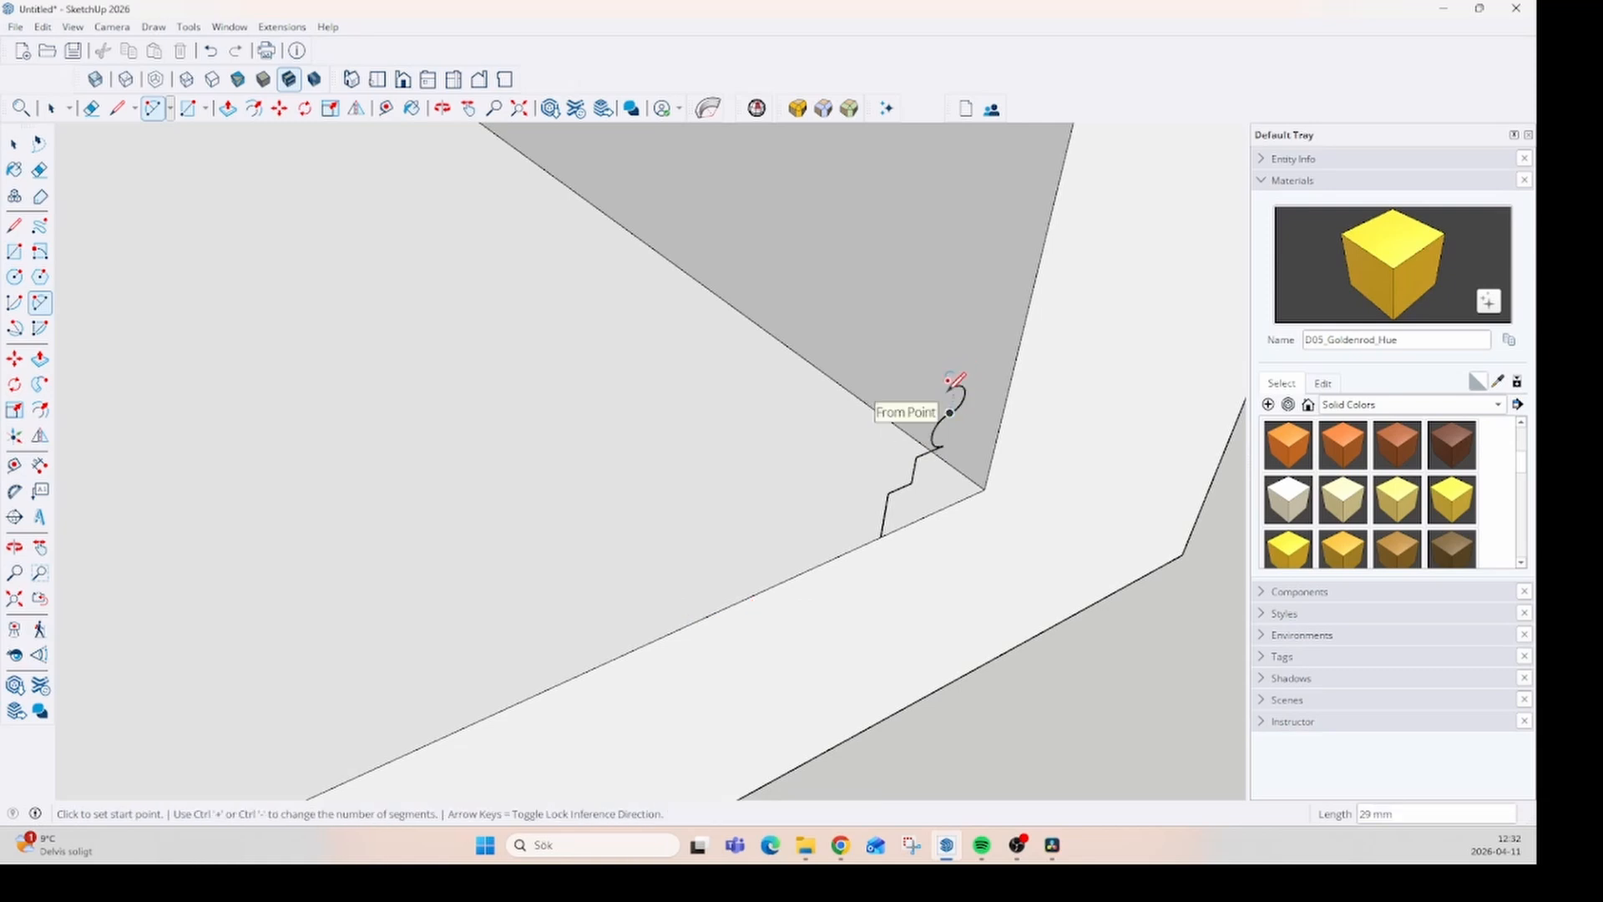
- Close the molding profile with a short vertical line and a line of about 74 mm to the wall's inner edge
key(l)
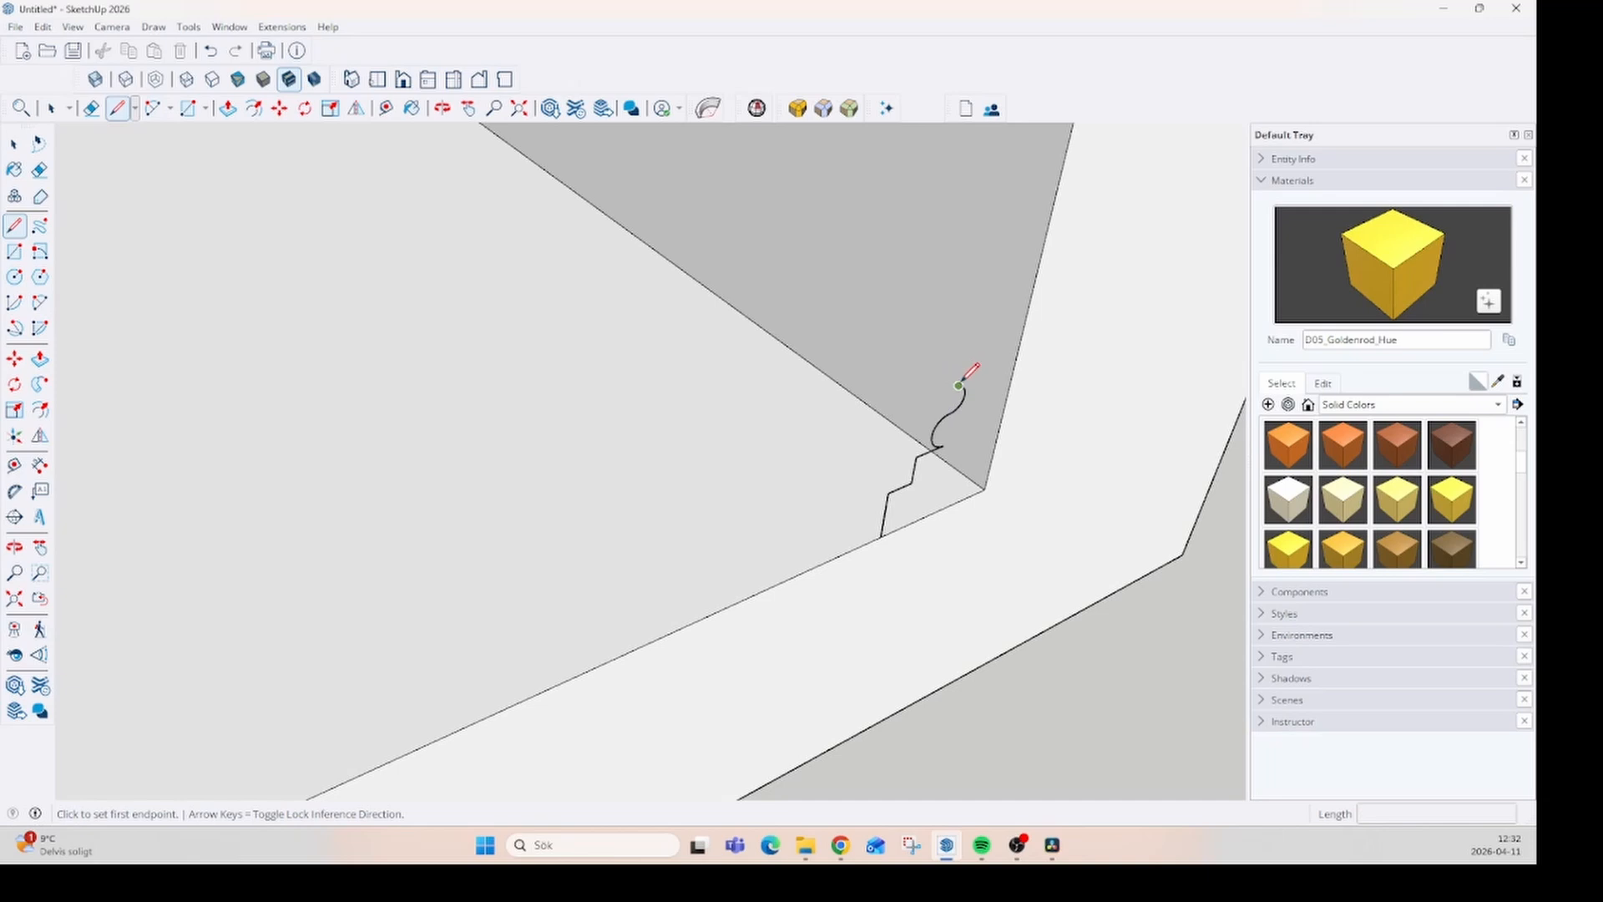
click(958, 384)
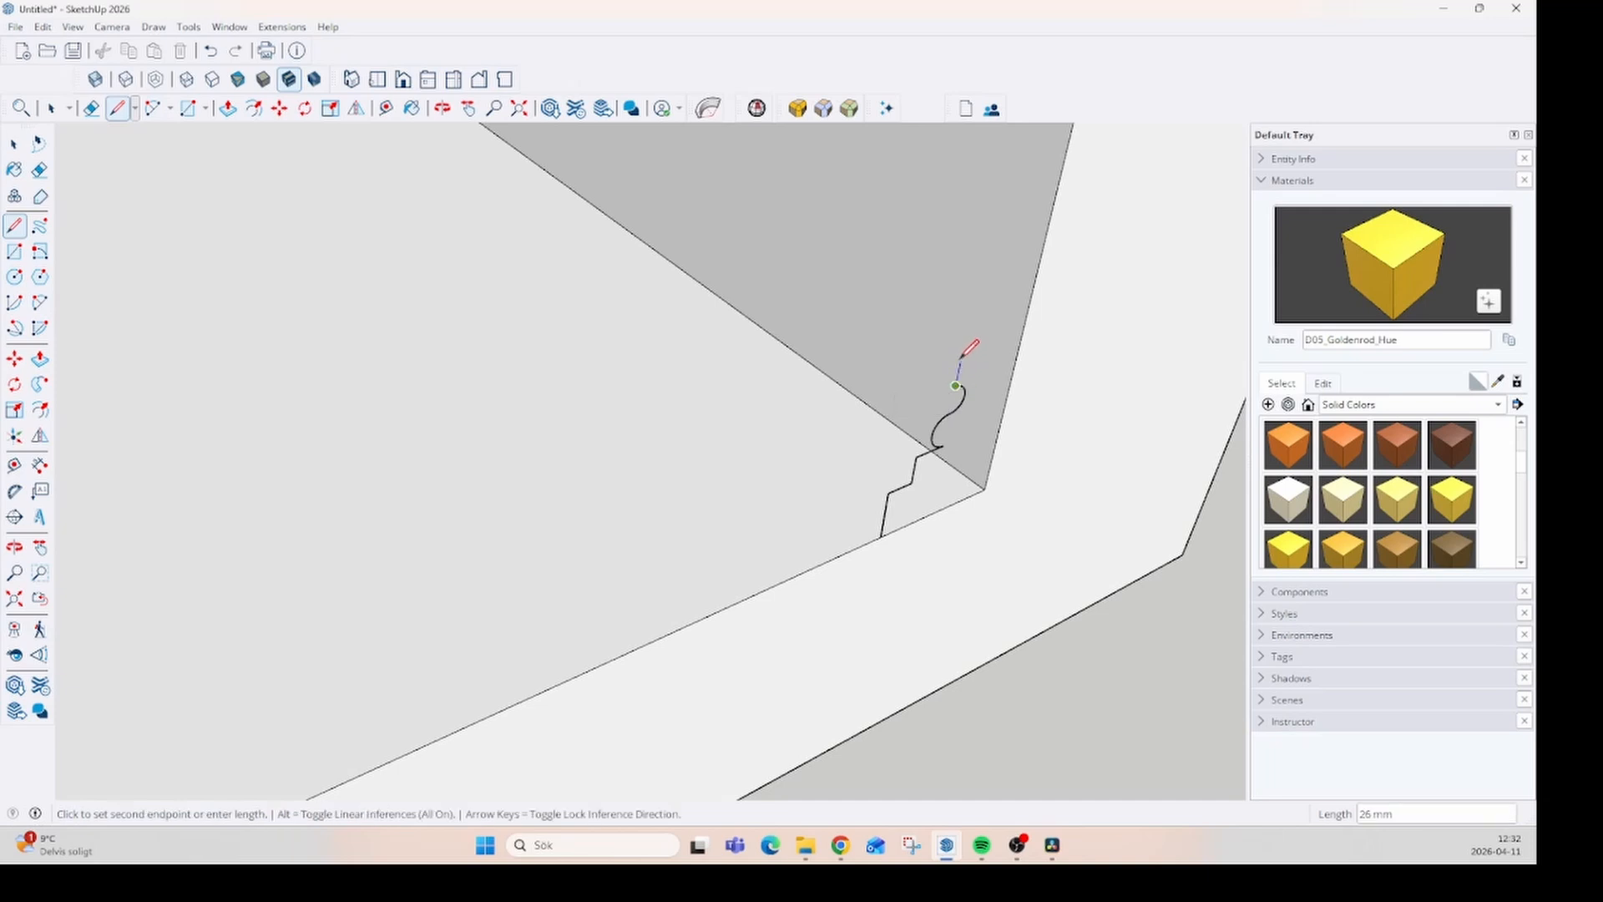
click(1021, 338)
- Sweep the molding profile along the two connected inner edges where the floor meets the walls, using Follow Me
middle_drag(825, 554, 510, 343)
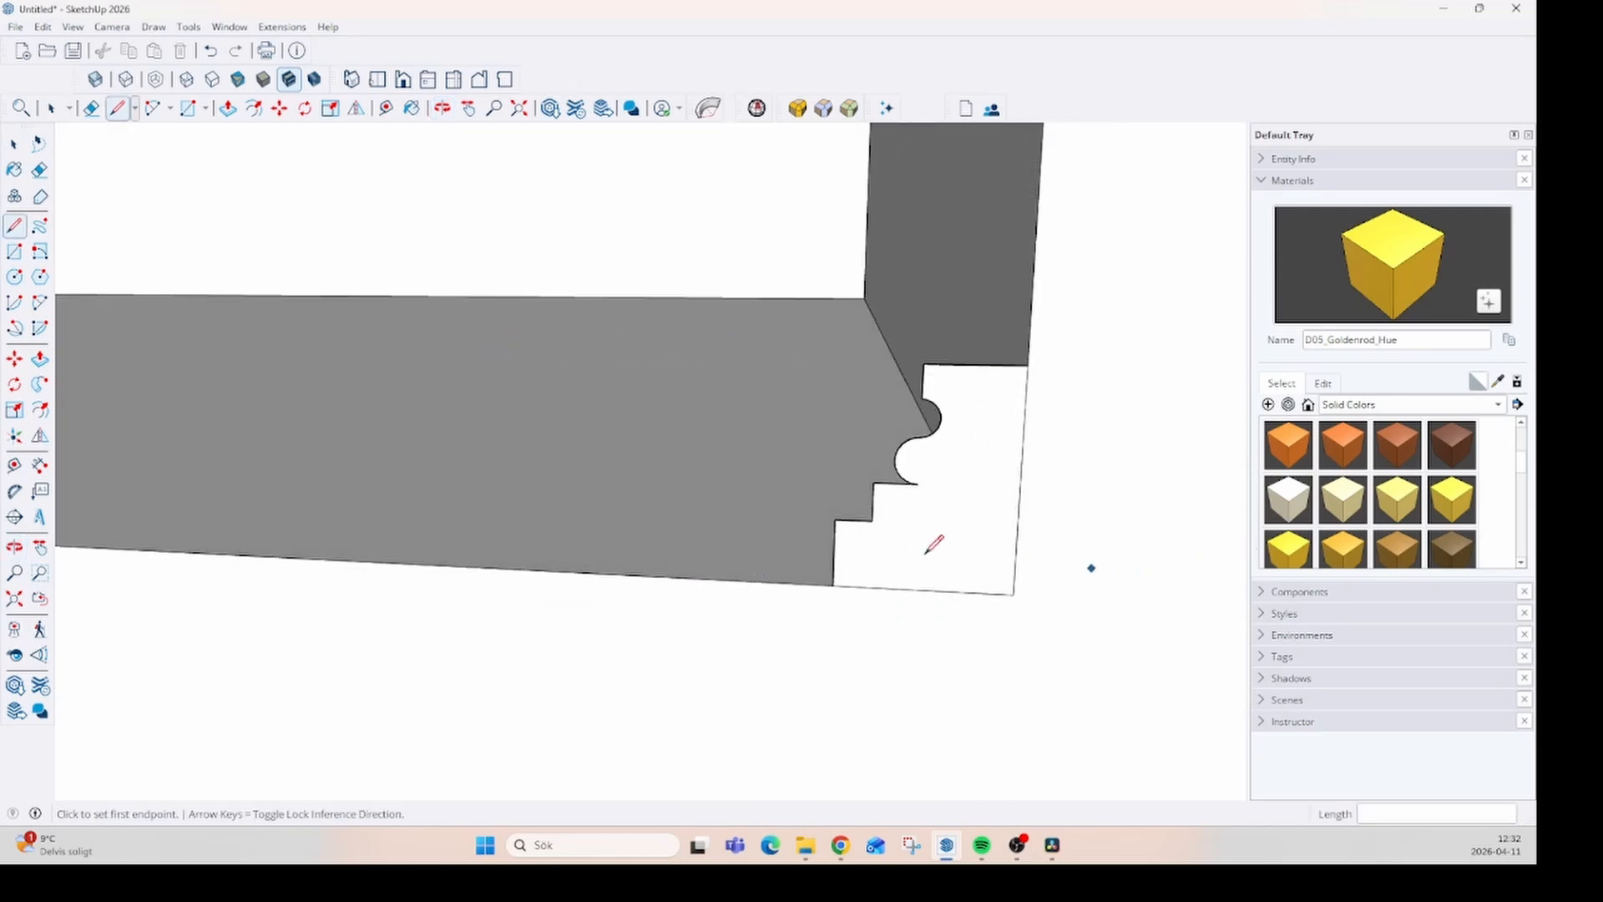
scroll(921, 548, up, 3)
middle_drag(921, 546, 1148, 568)
scroll(964, 568, down, 6)
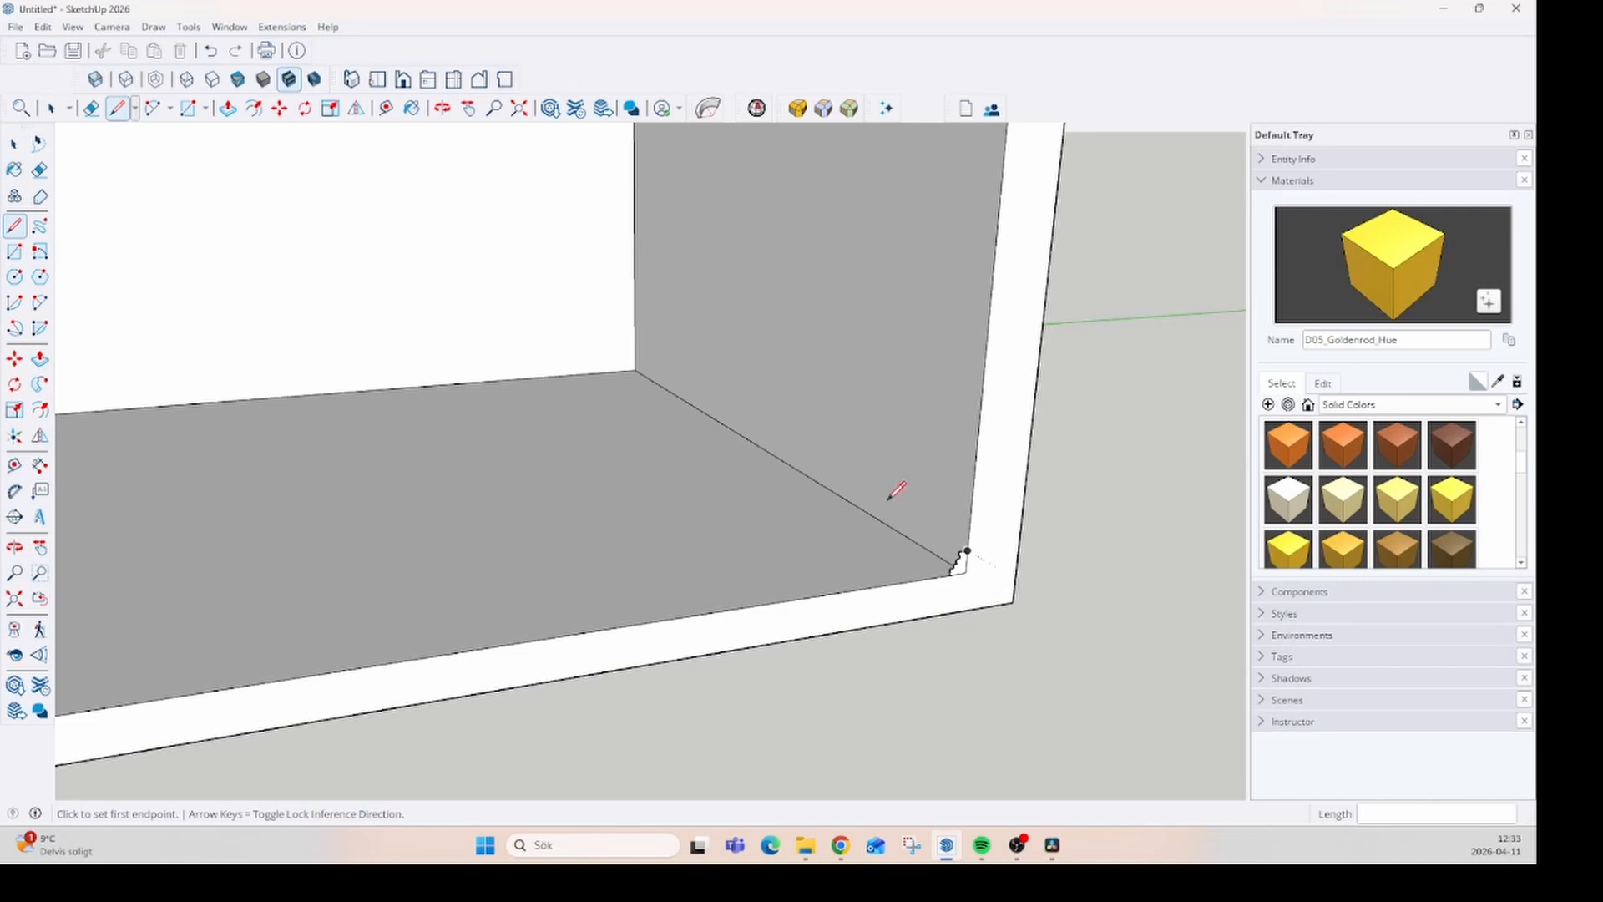
scroll(985, 520, down, 1)
key(space)
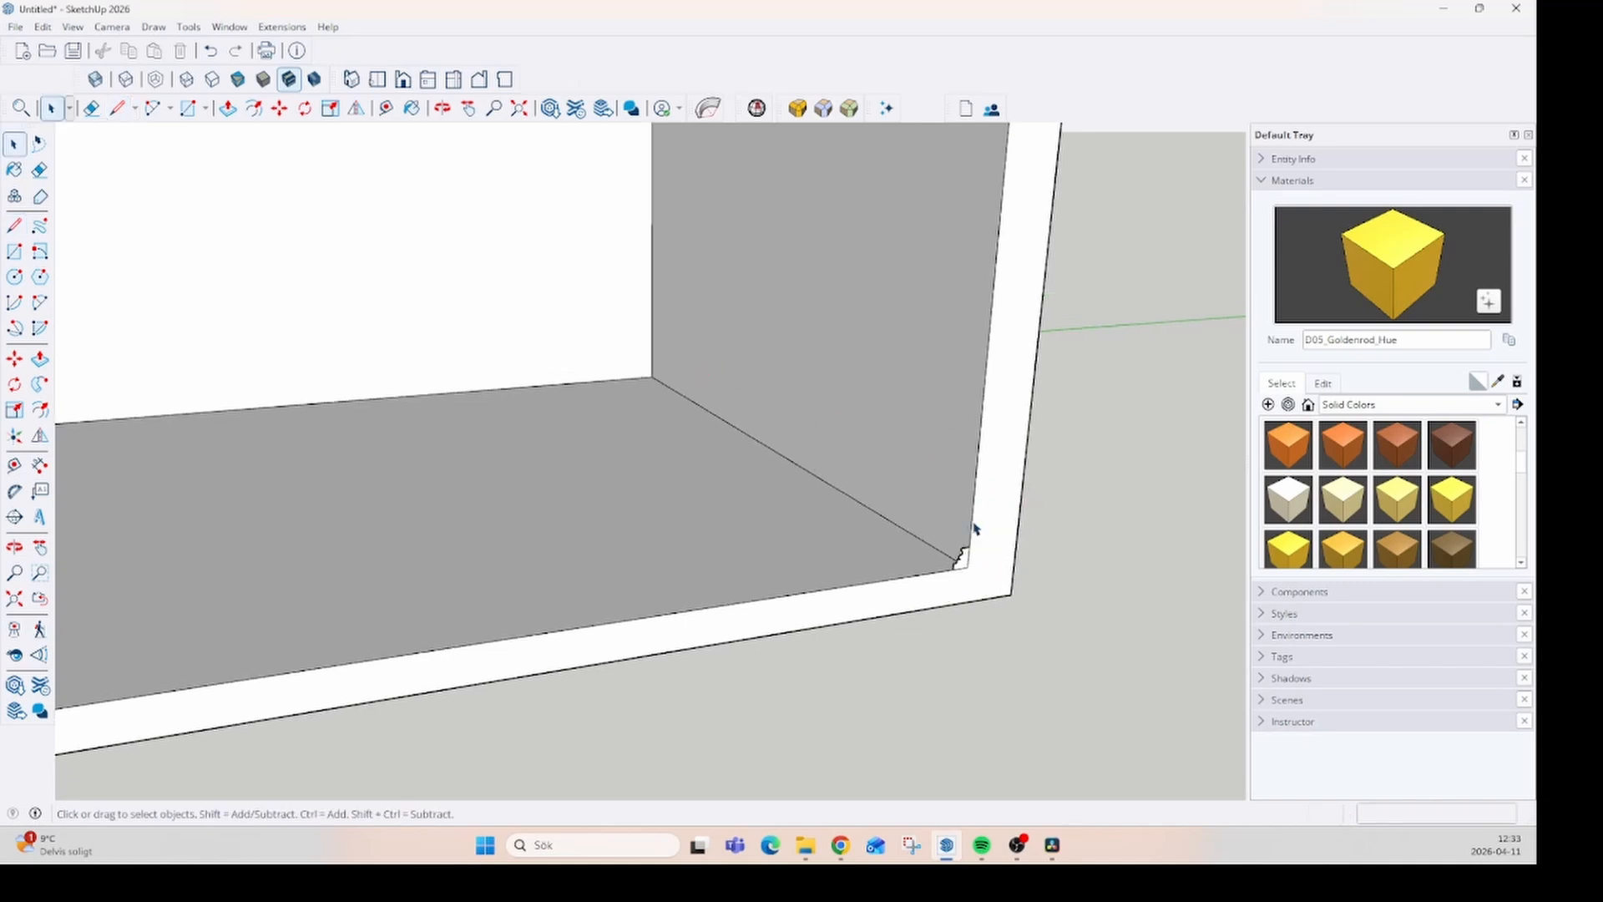
click(869, 515)
ctrl+click(619, 384)
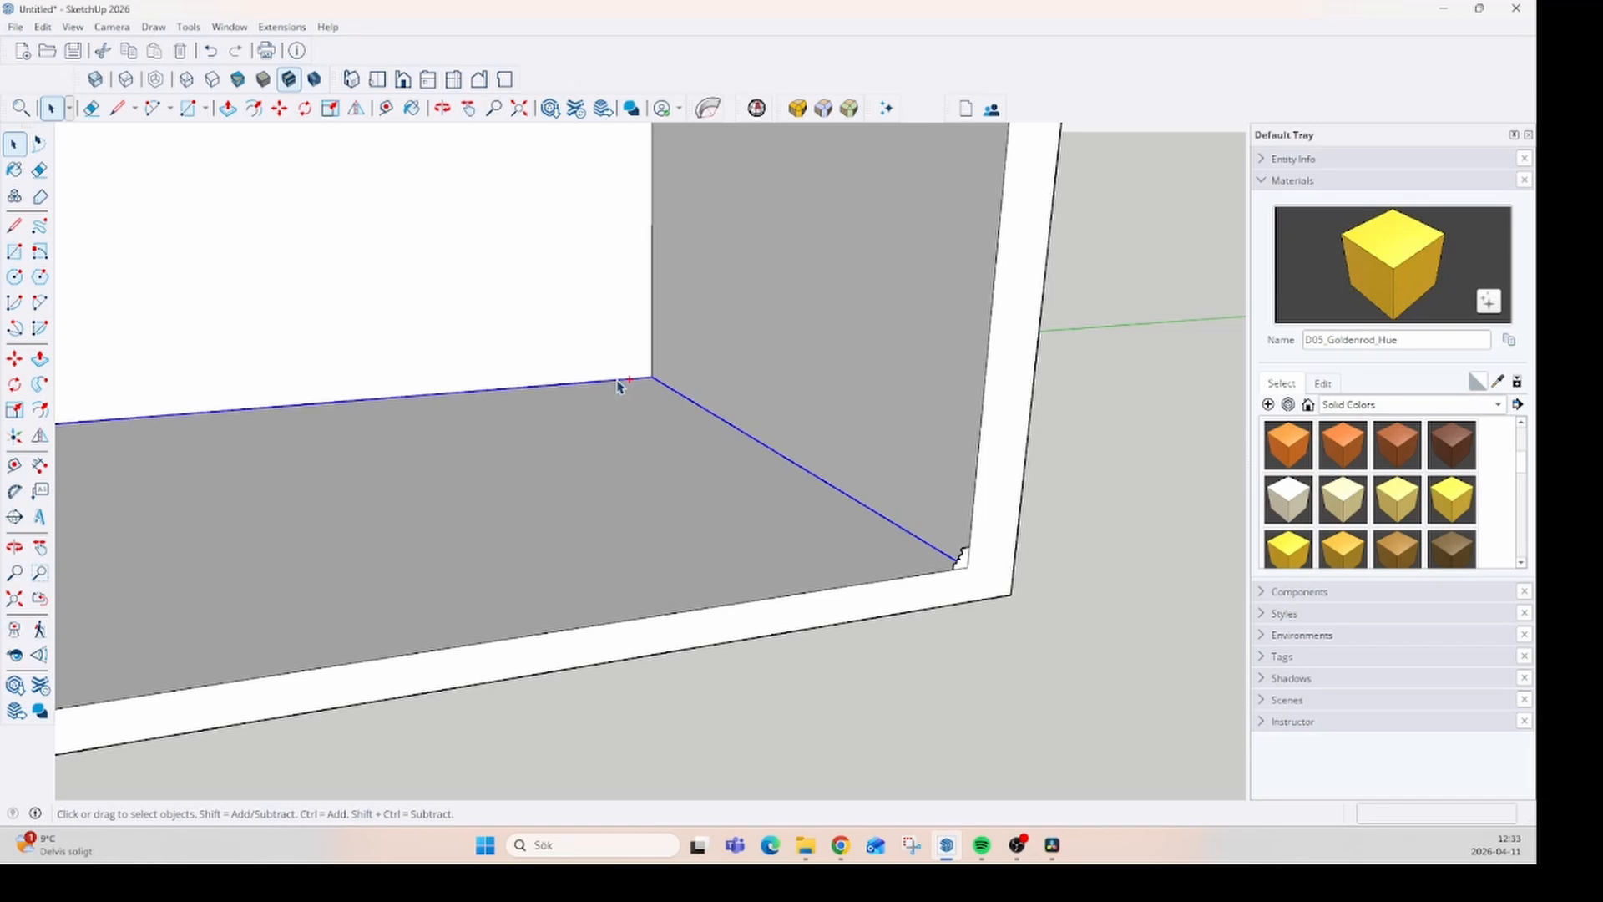
scroll(934, 495, down, 2)
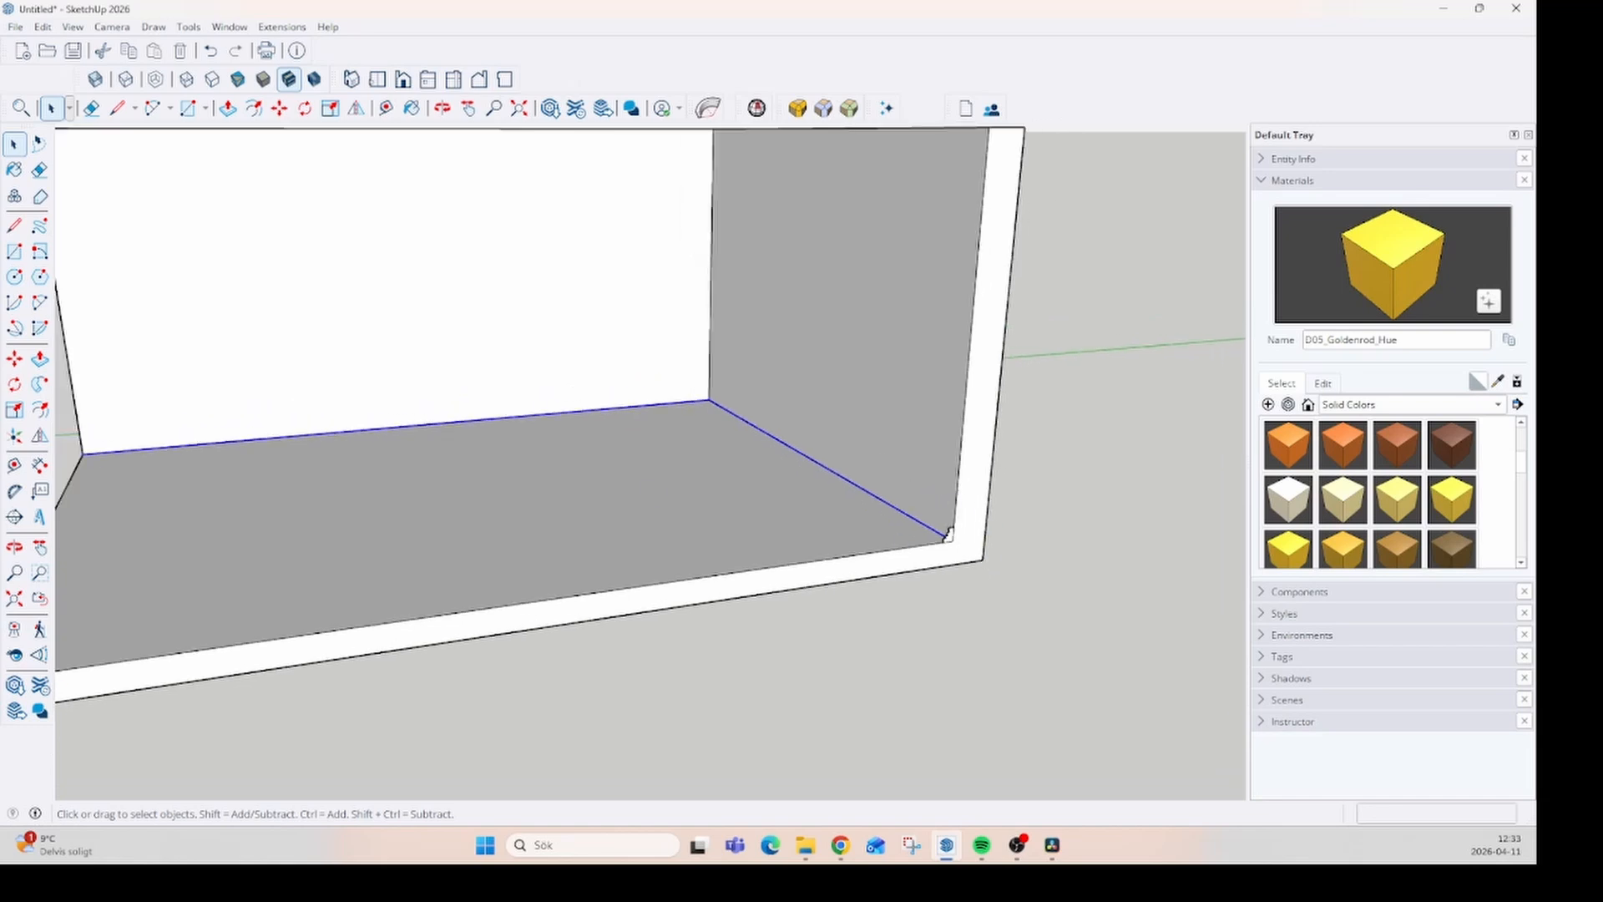
click(40, 385)
scroll(985, 525, up, 5)
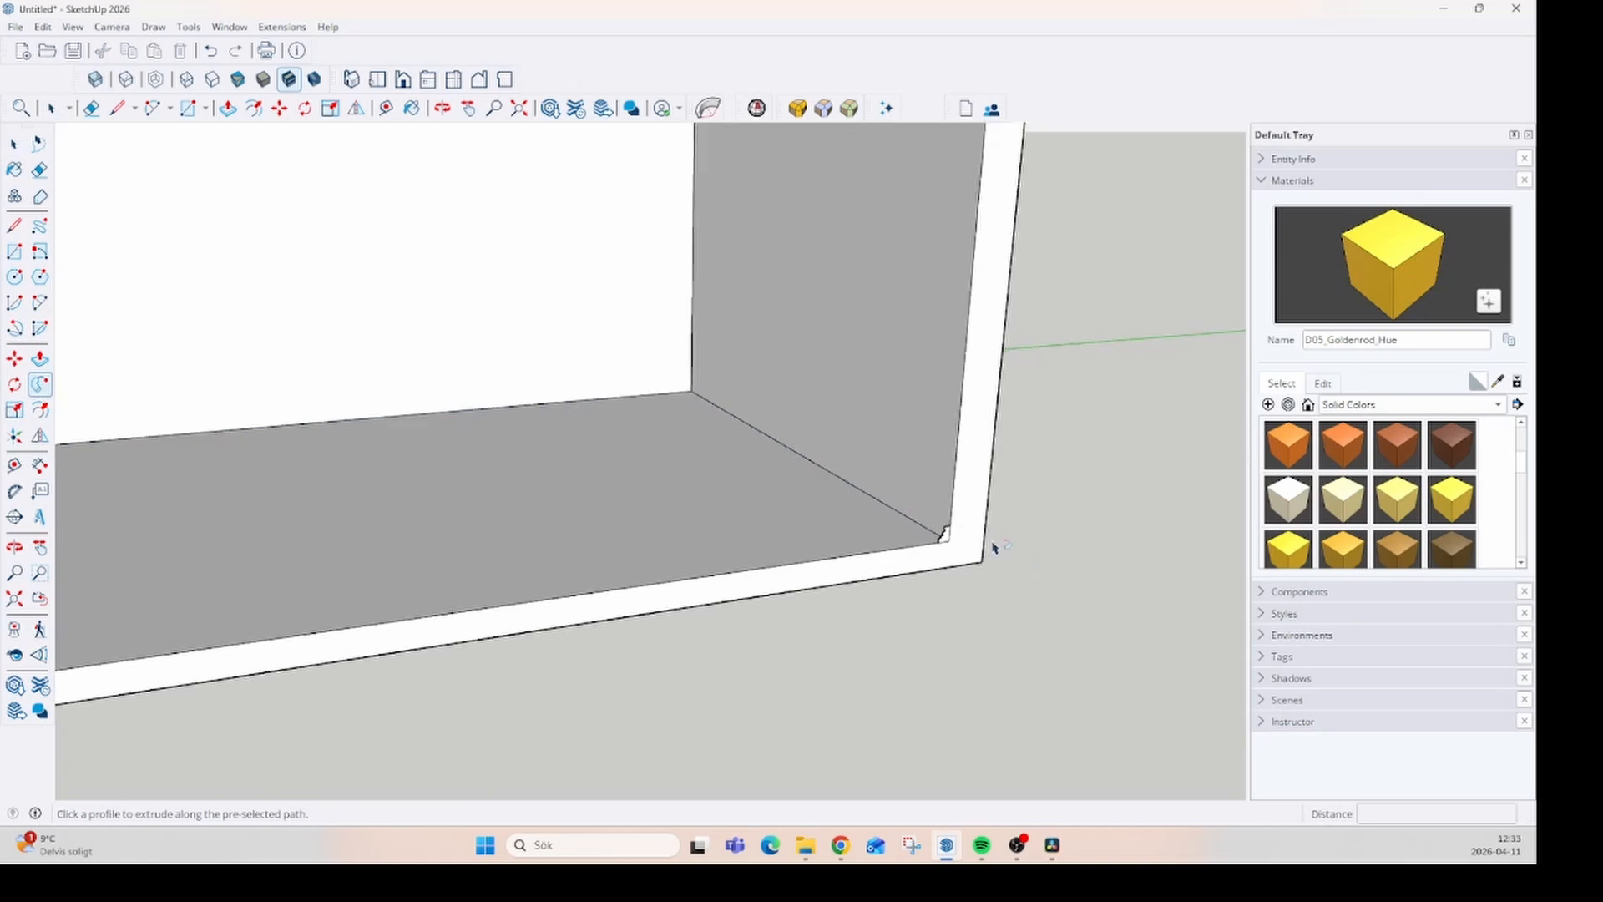
scroll(983, 516, up, 2)
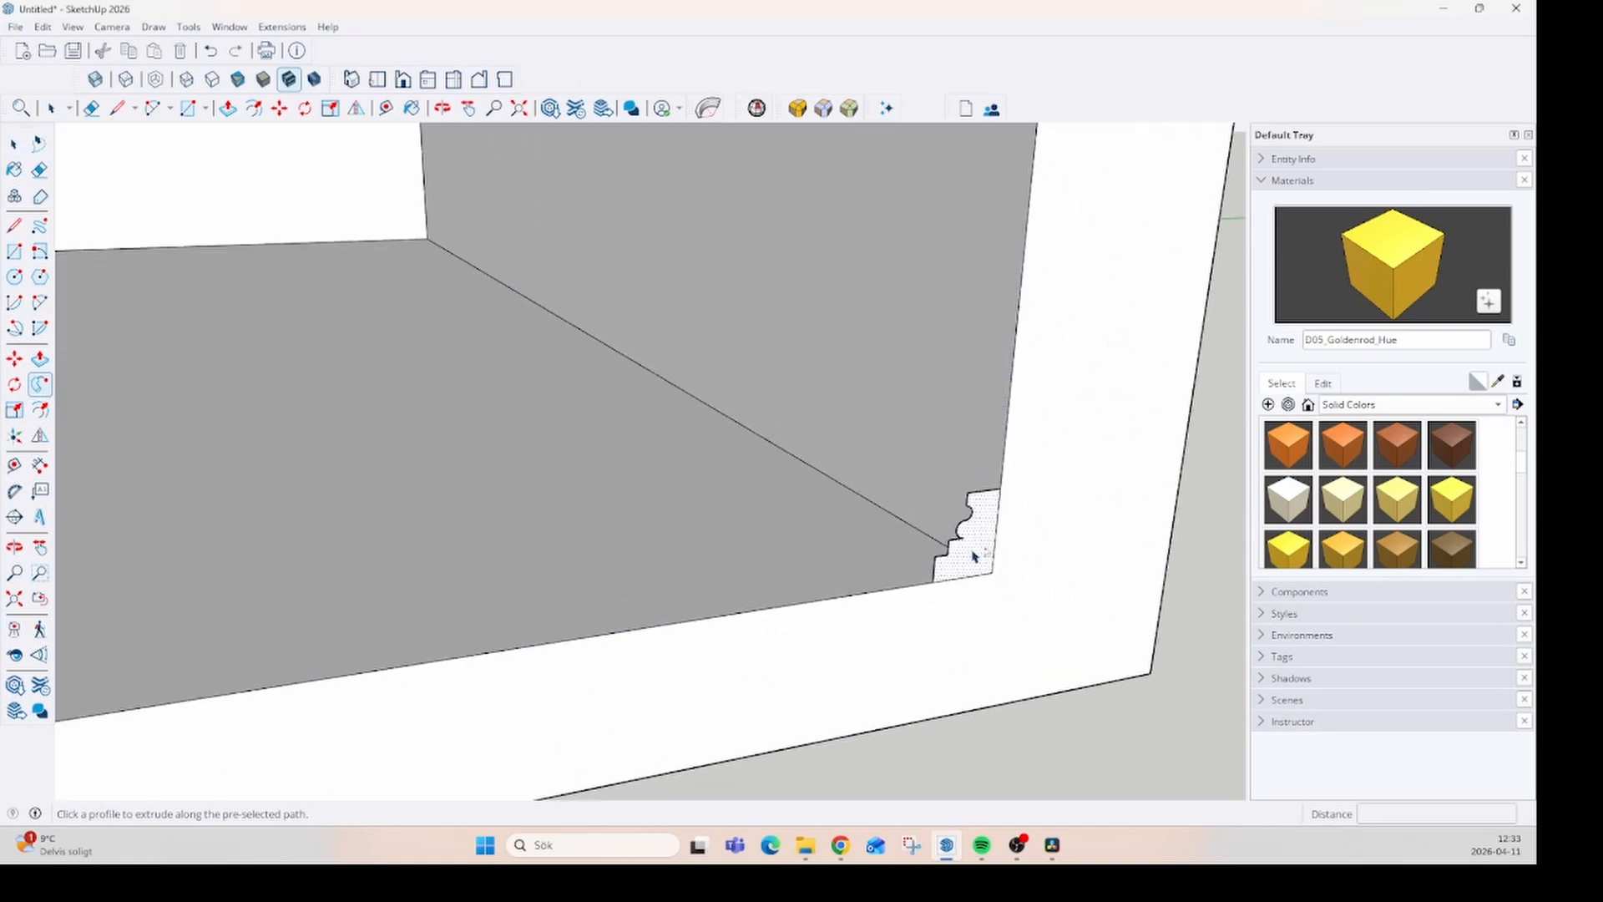
click(975, 556)
- Examine the floor molding along both walls and how its profile turns at the inner room corner
middle_drag(972, 556, 683, 526)
scroll(942, 526, down, 5)
middle_drag(376, 387, 1063, 445)
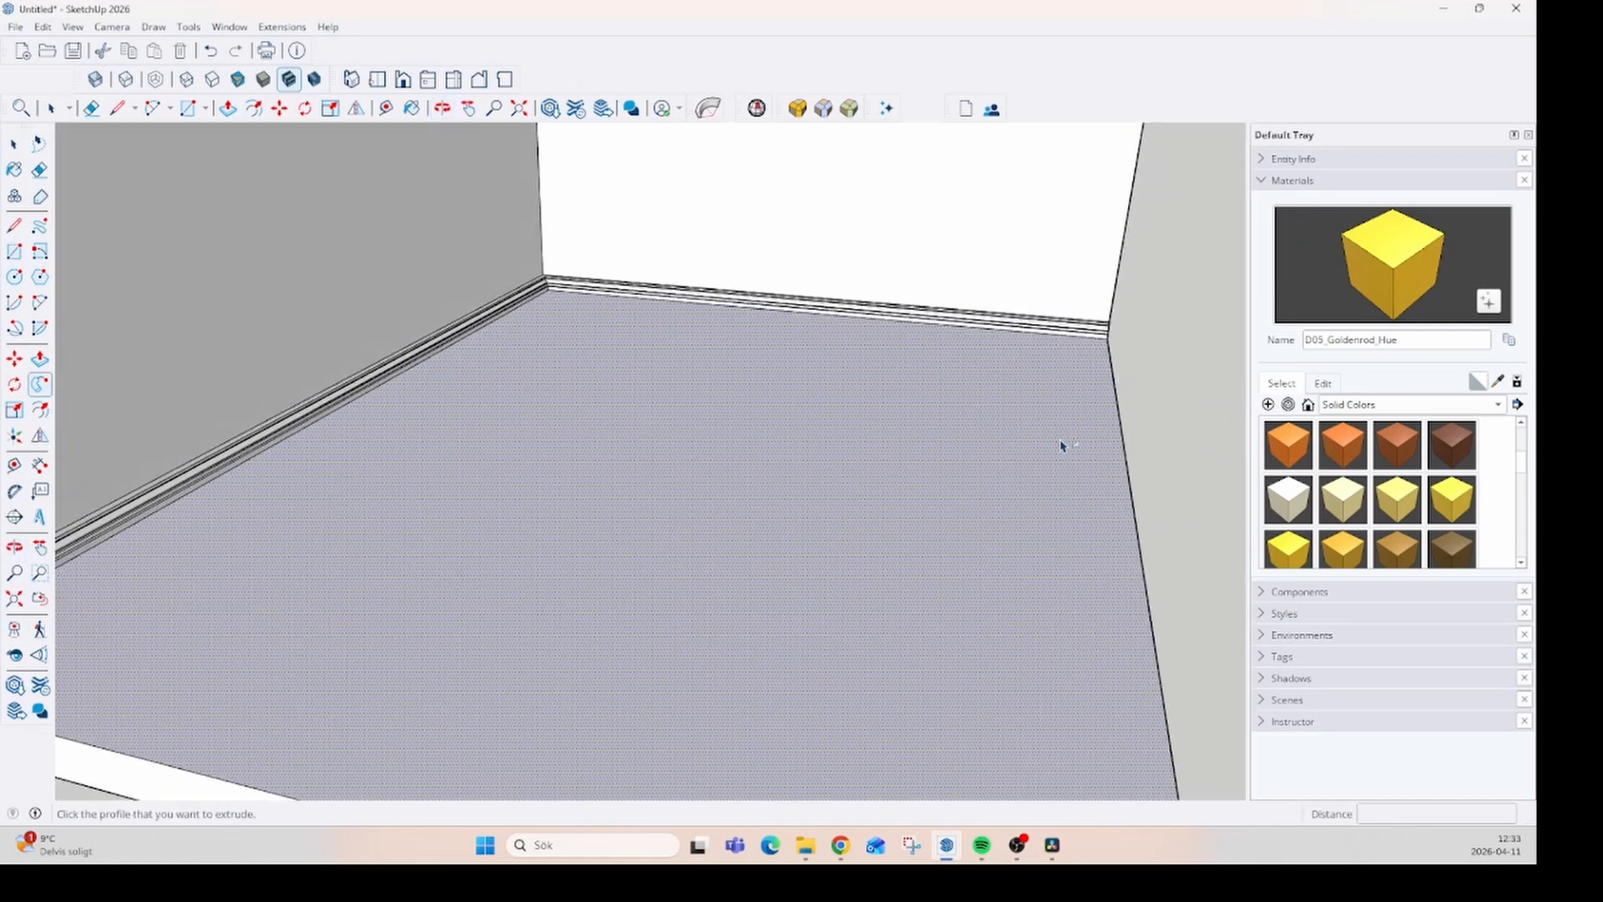
scroll(969, 434, down, 2)
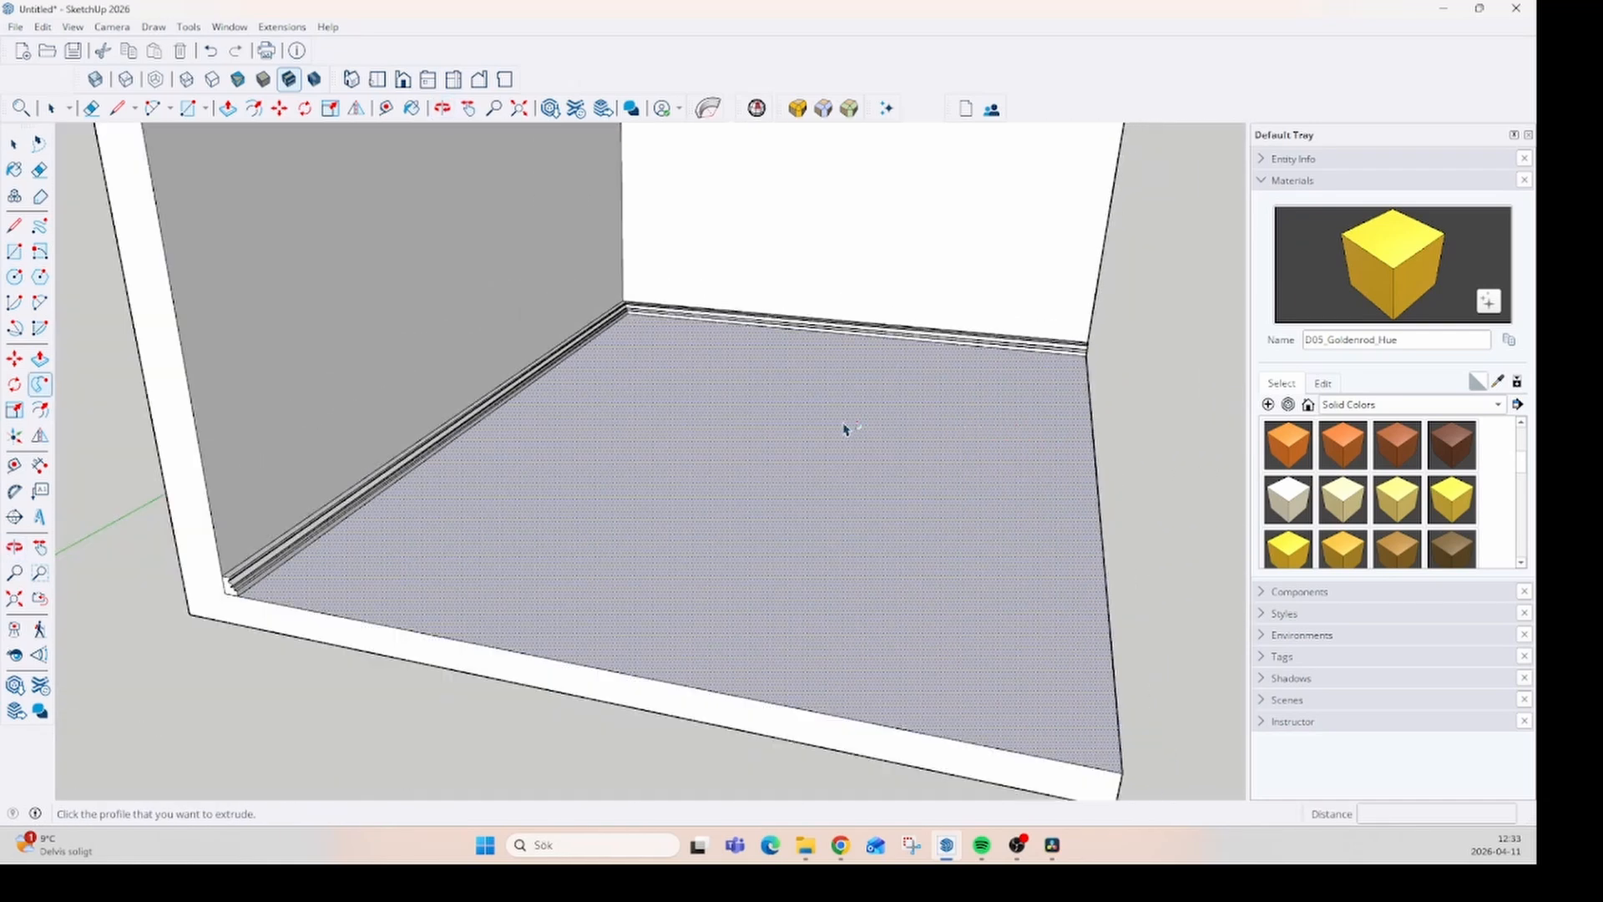
middle_drag(650, 507, 806, 422)
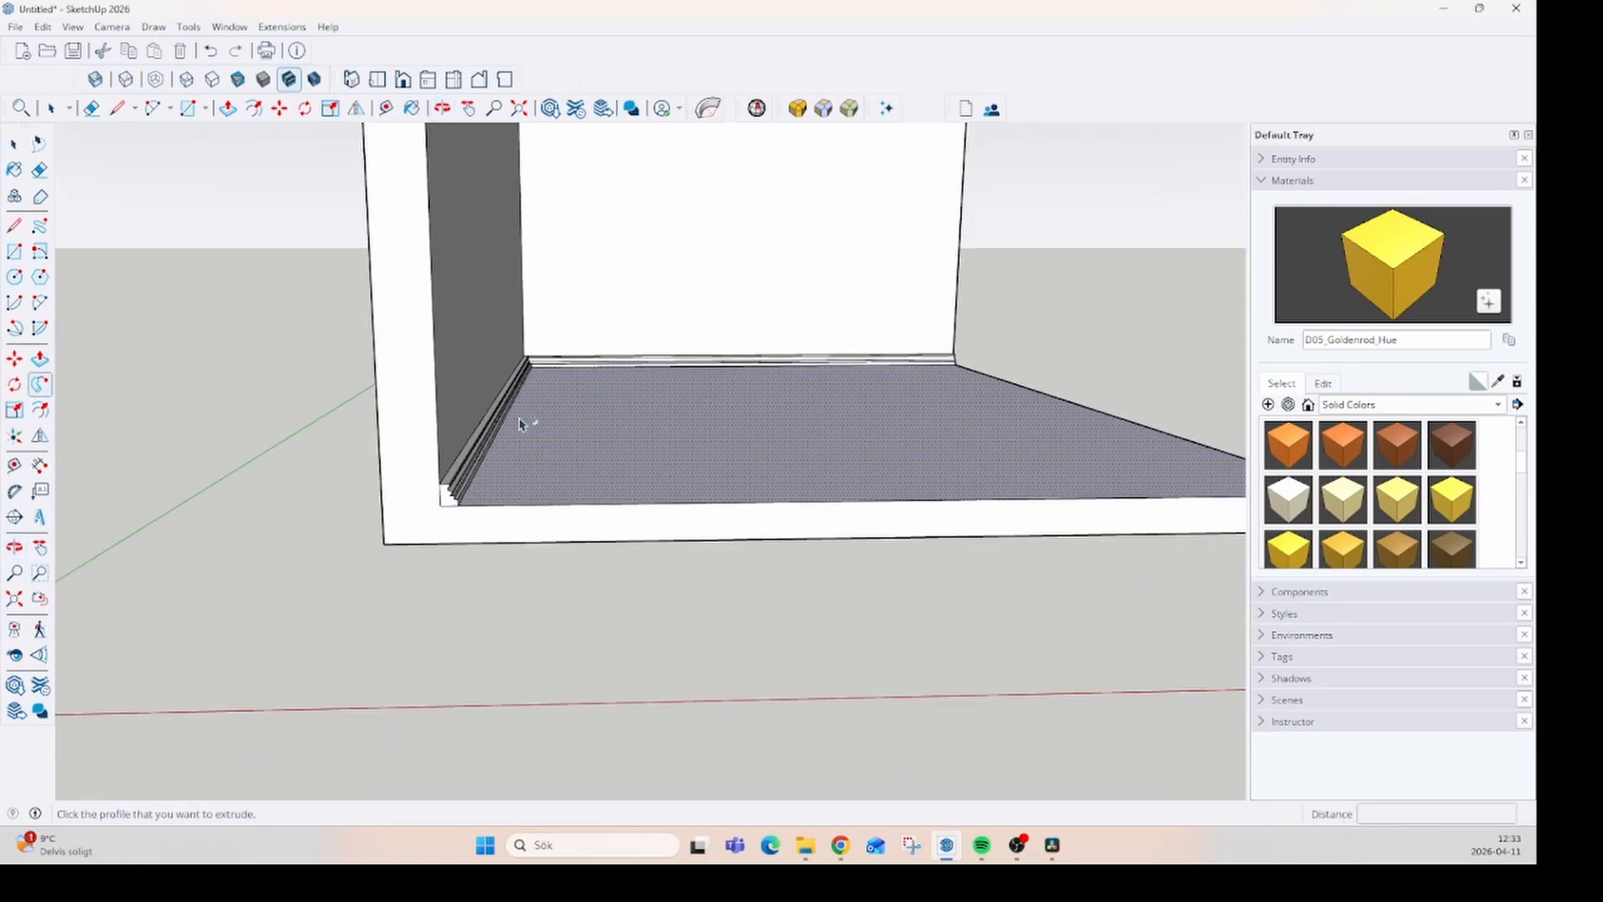
scroll(523, 420, up, 2)
middle_drag(569, 428, 325, 526)
scroll(823, 189, up, 3)
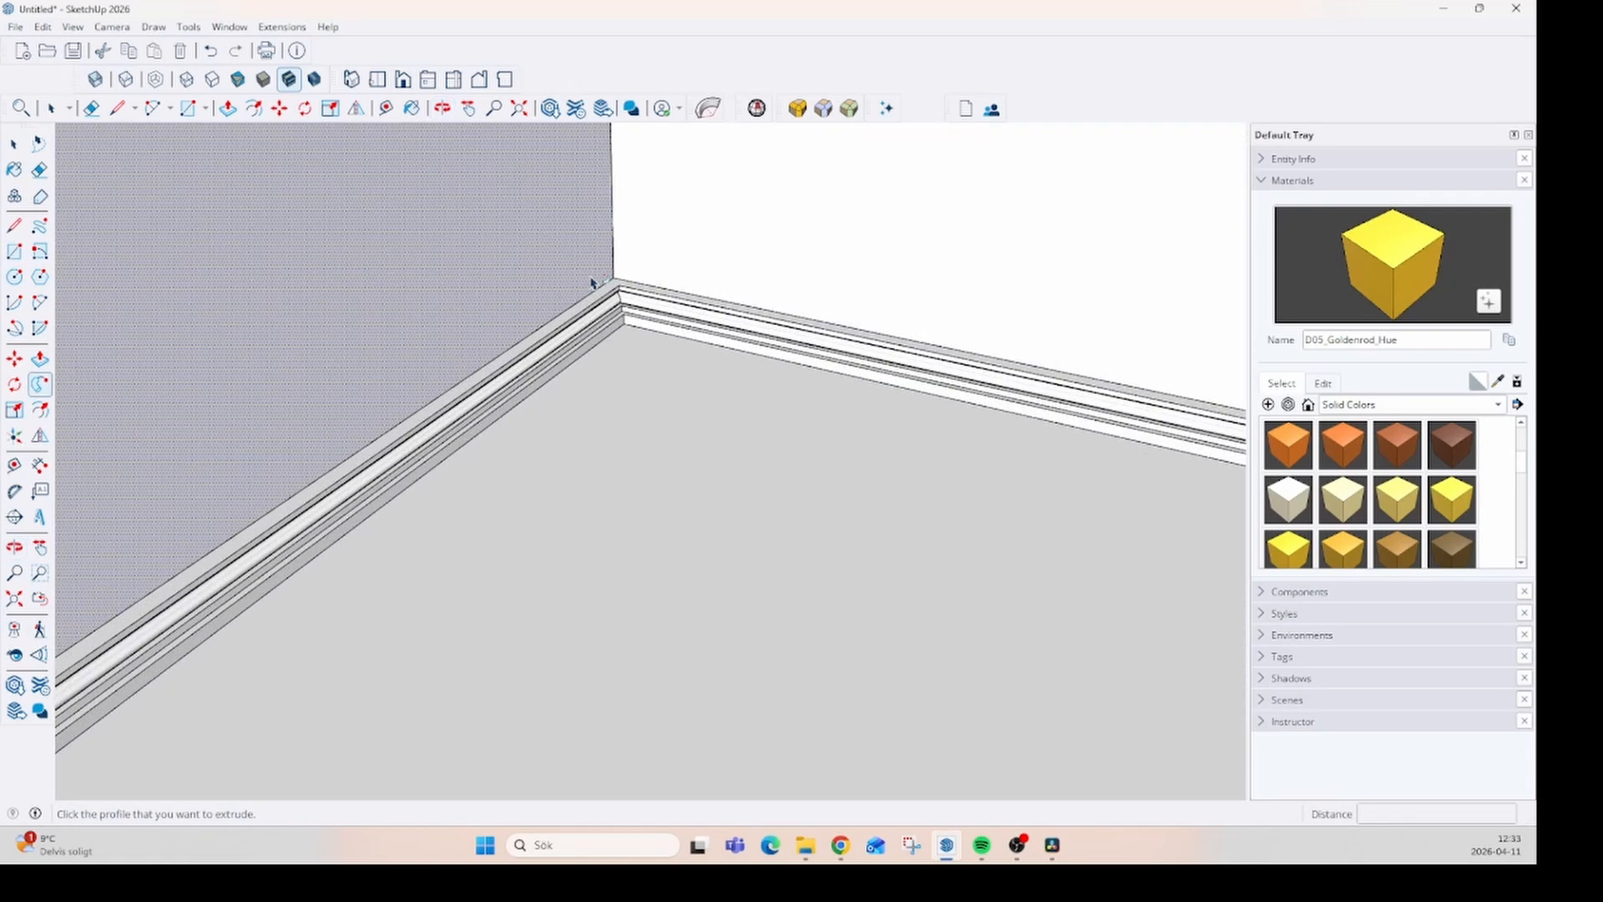
scroll(632, 338, up, 4)
middle_drag(632, 338, 557, 271)
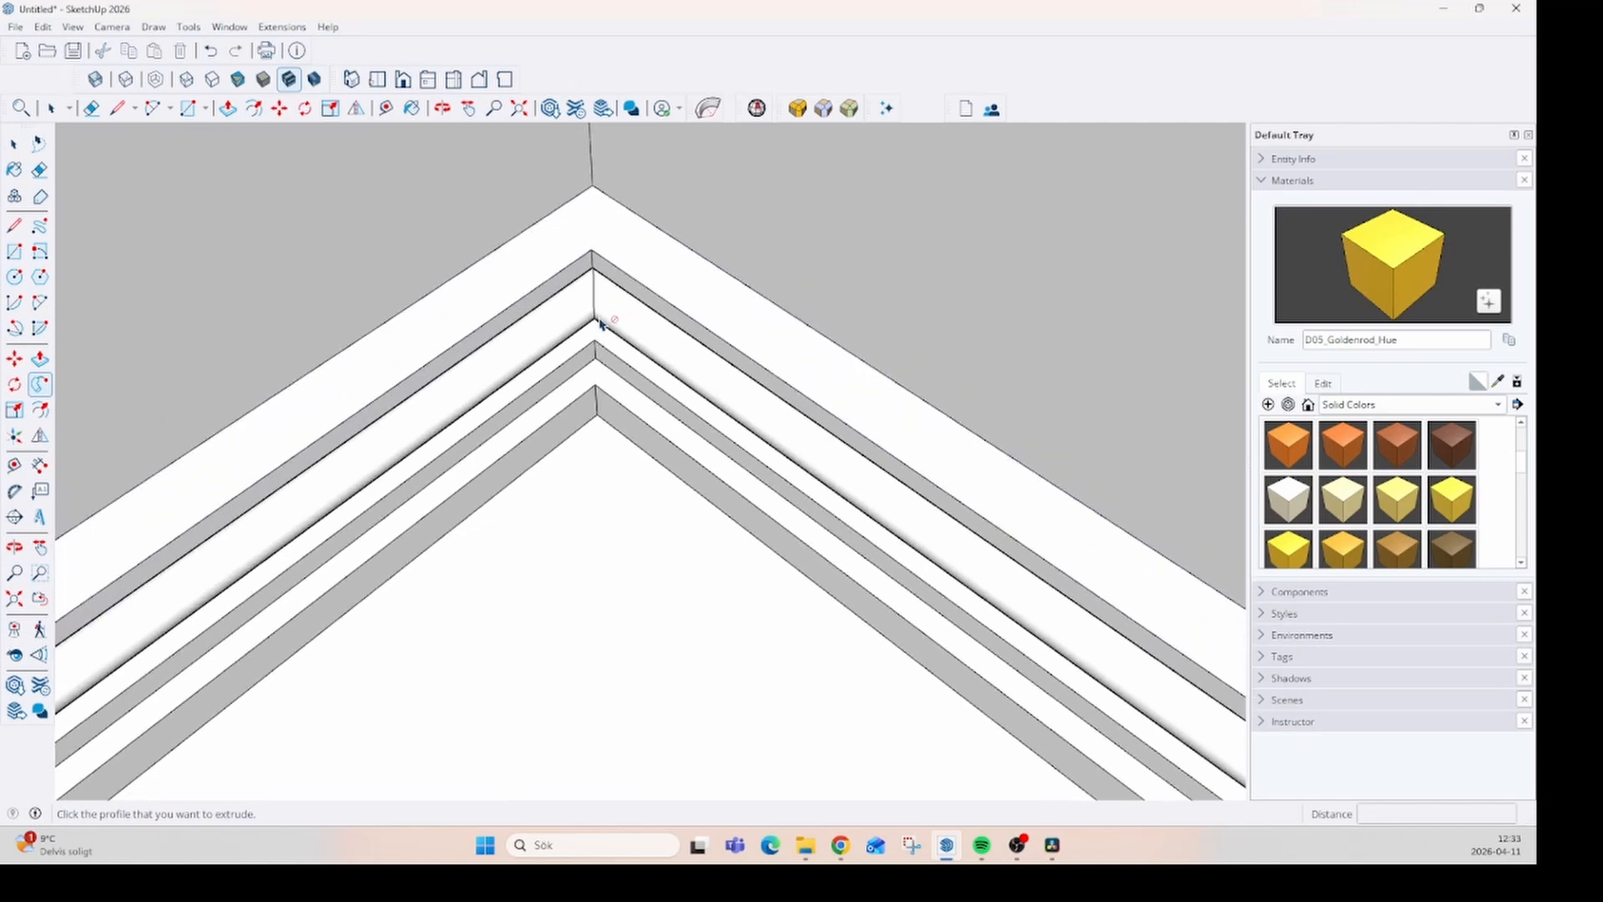
scroll(599, 323, down, 1)
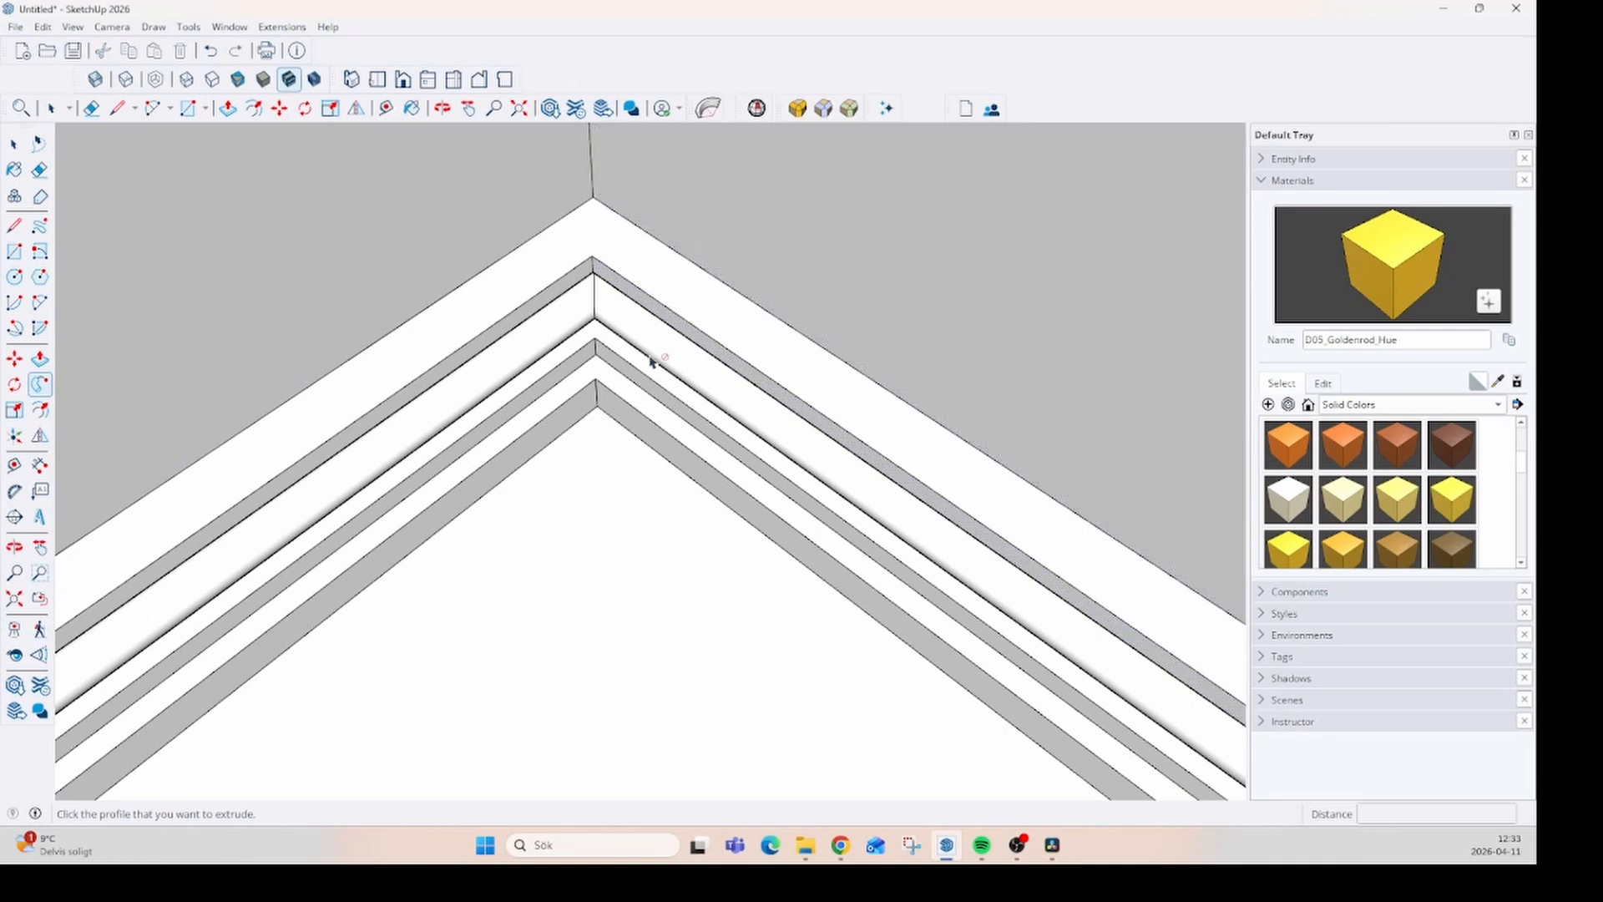
- Draw a rectangle about 2838 mm by 1552 mm on the wall above the floor molding
scroll(534, 468, down, 2)
middle_drag(360, 597, 351, 387)
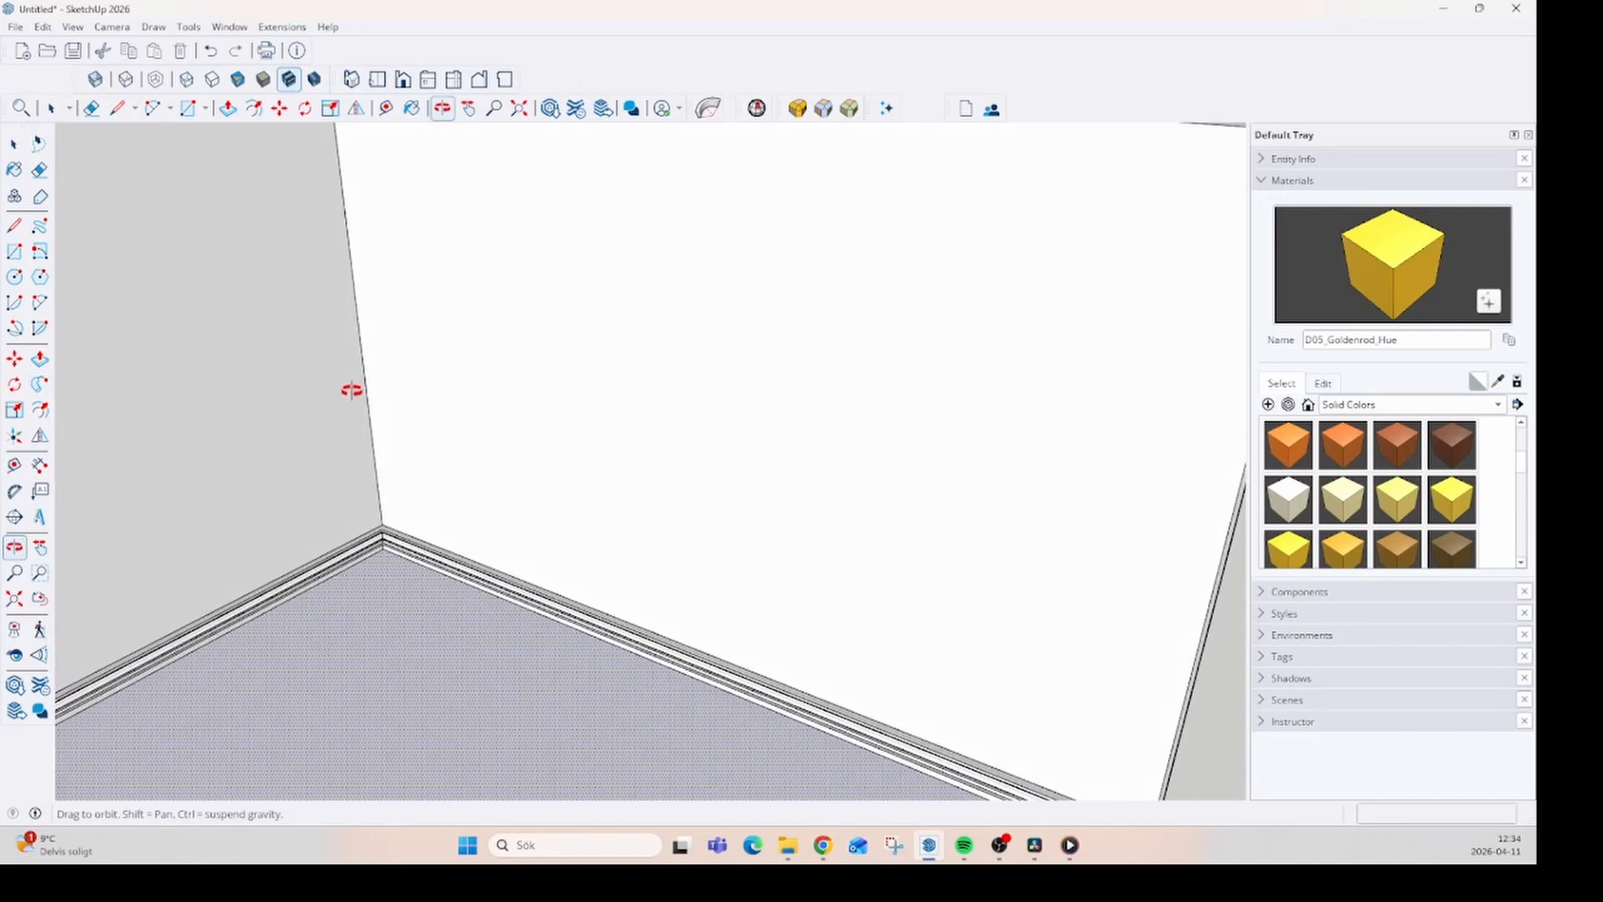
click(15, 252)
click(528, 150)
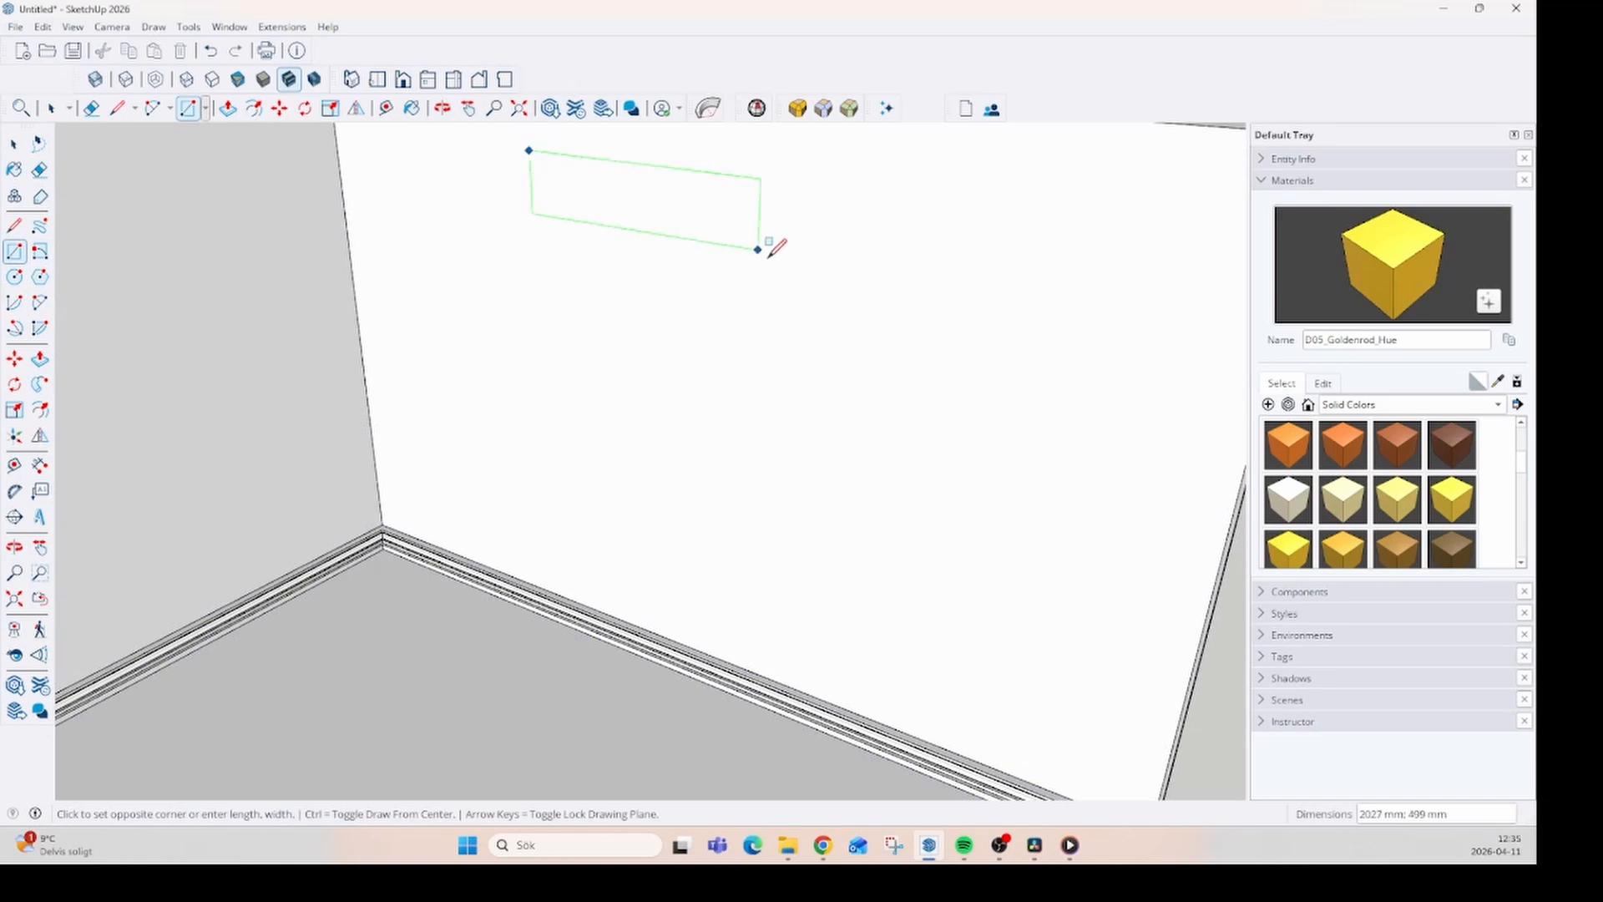
click(862, 426)
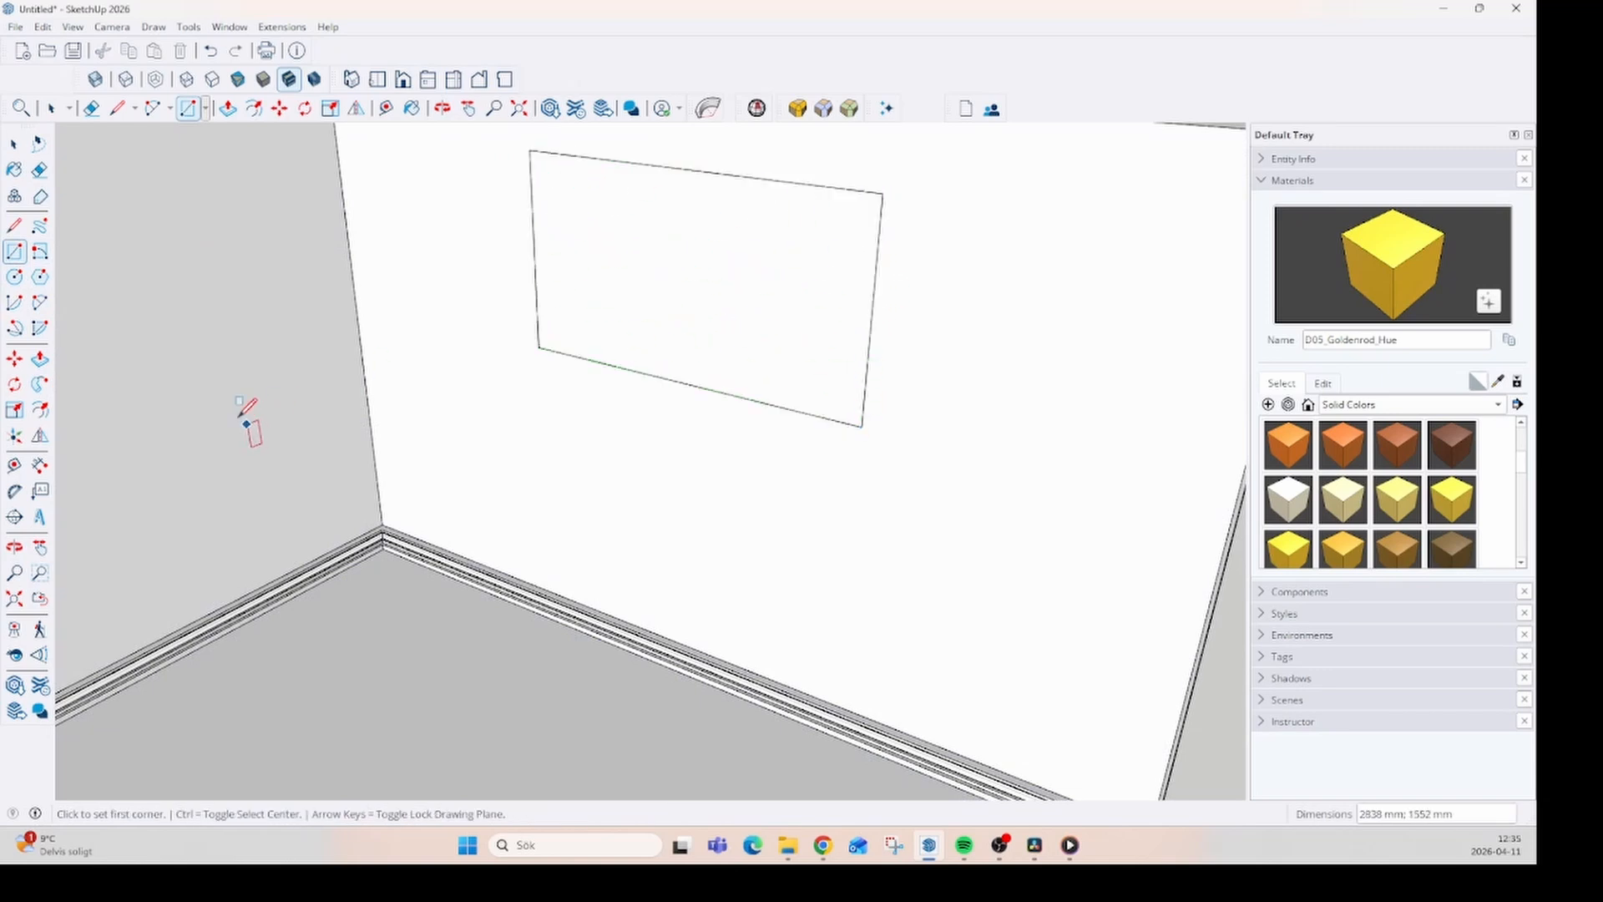
- Offset the wall rectangle's outline inward by about 93 mm to form a frame border
click(40, 410)
click(586, 327)
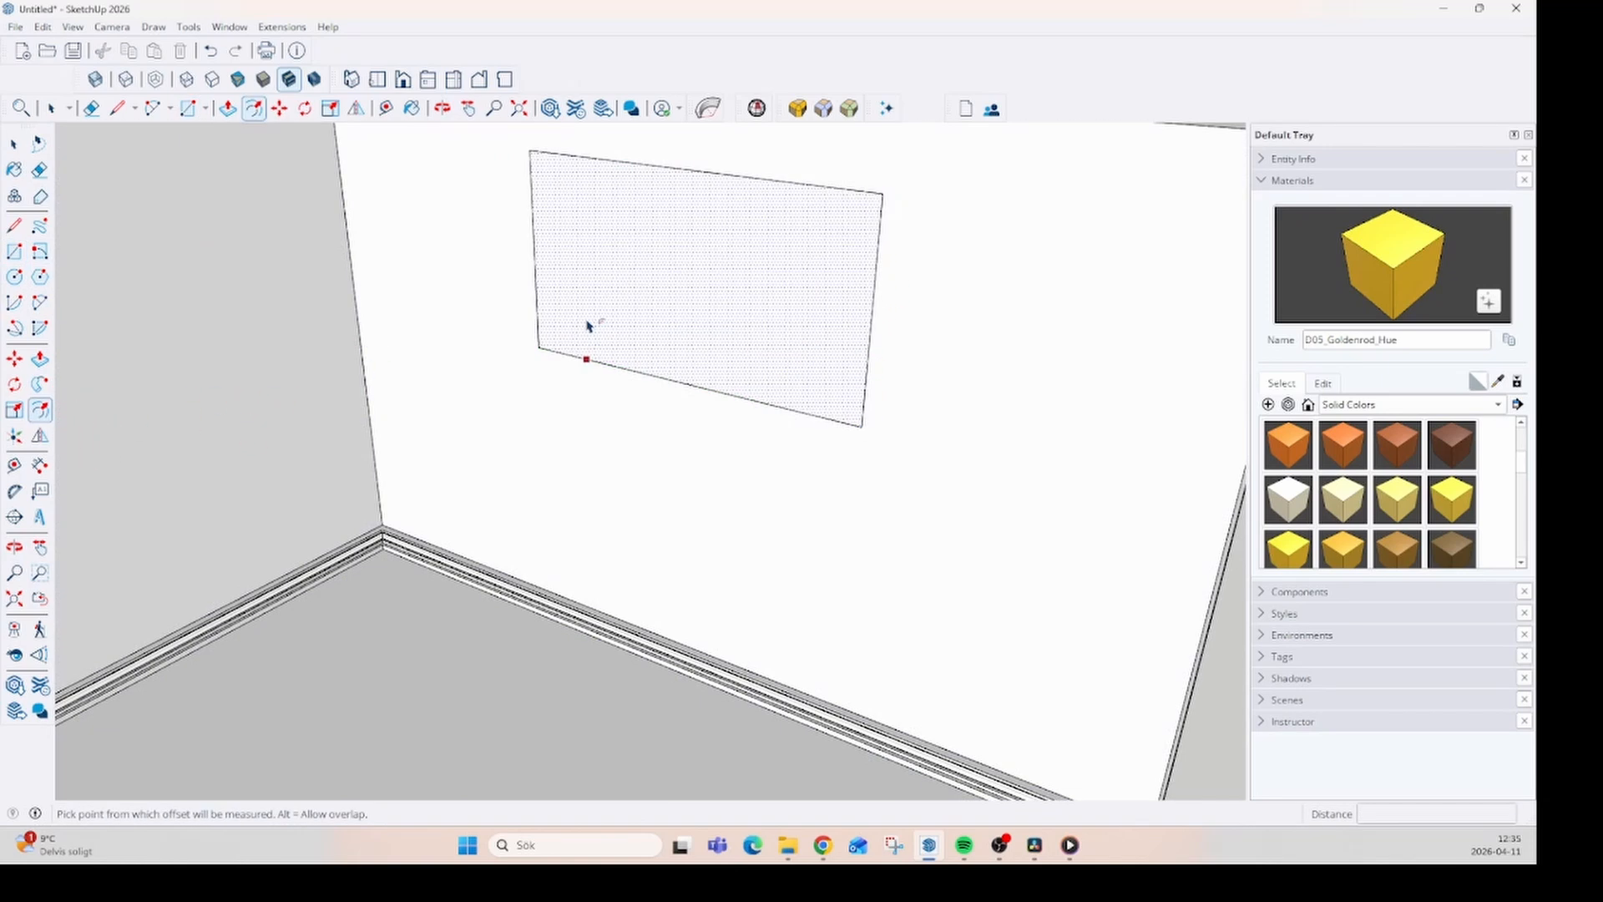
scroll(562, 333, up, 4)
click(546, 366)
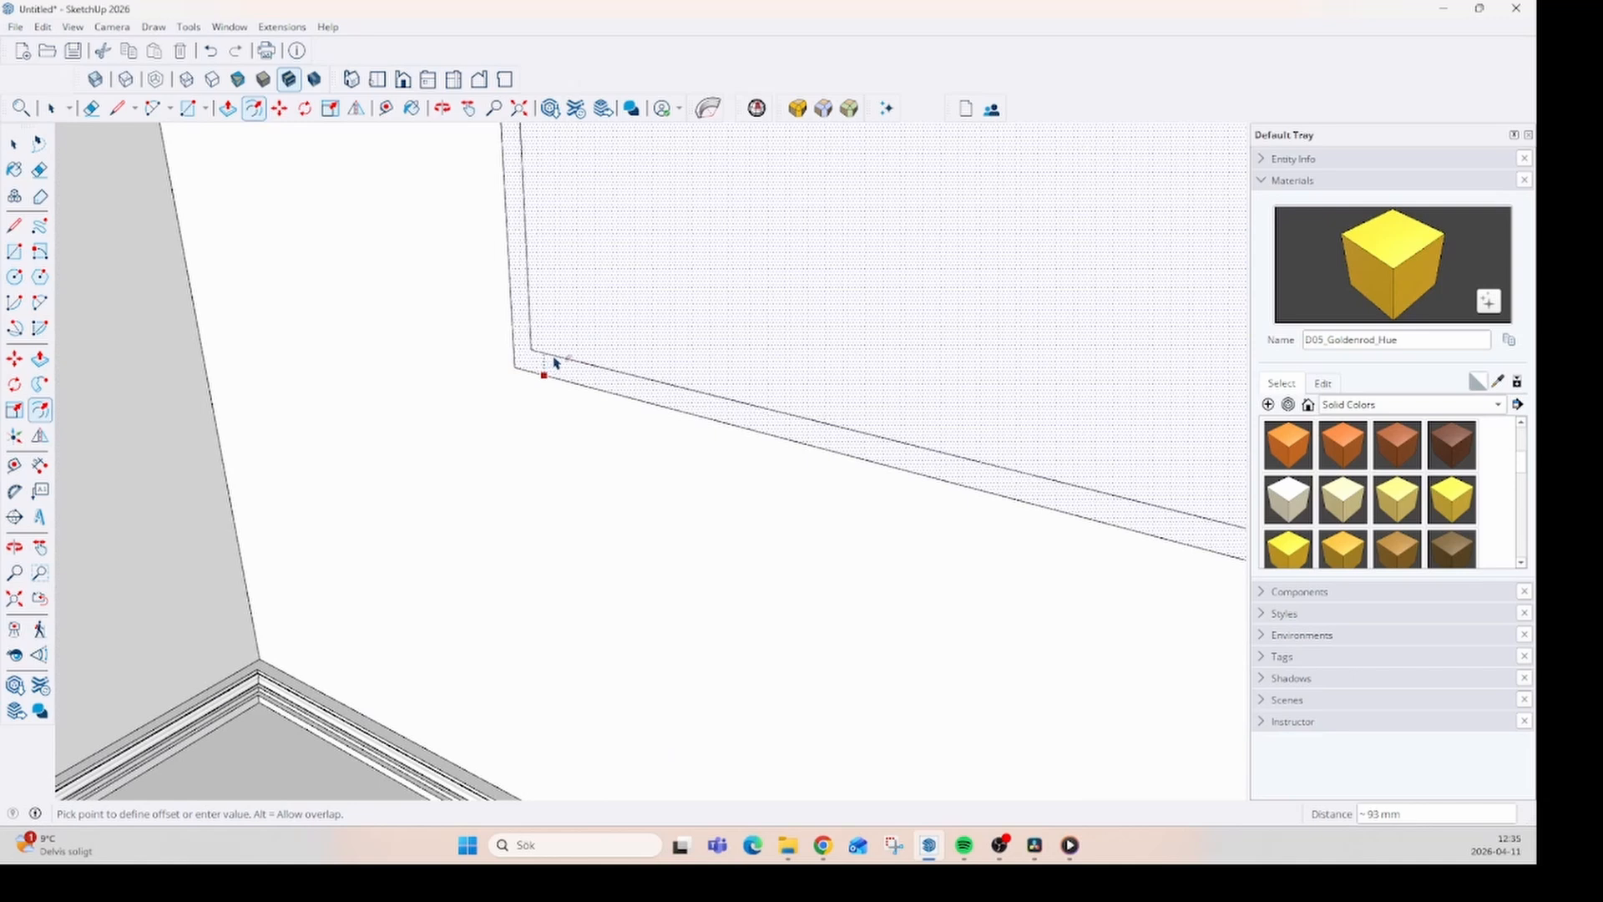
scroll(396, 355, down, 5)
middle_drag(404, 340, 329, 363)
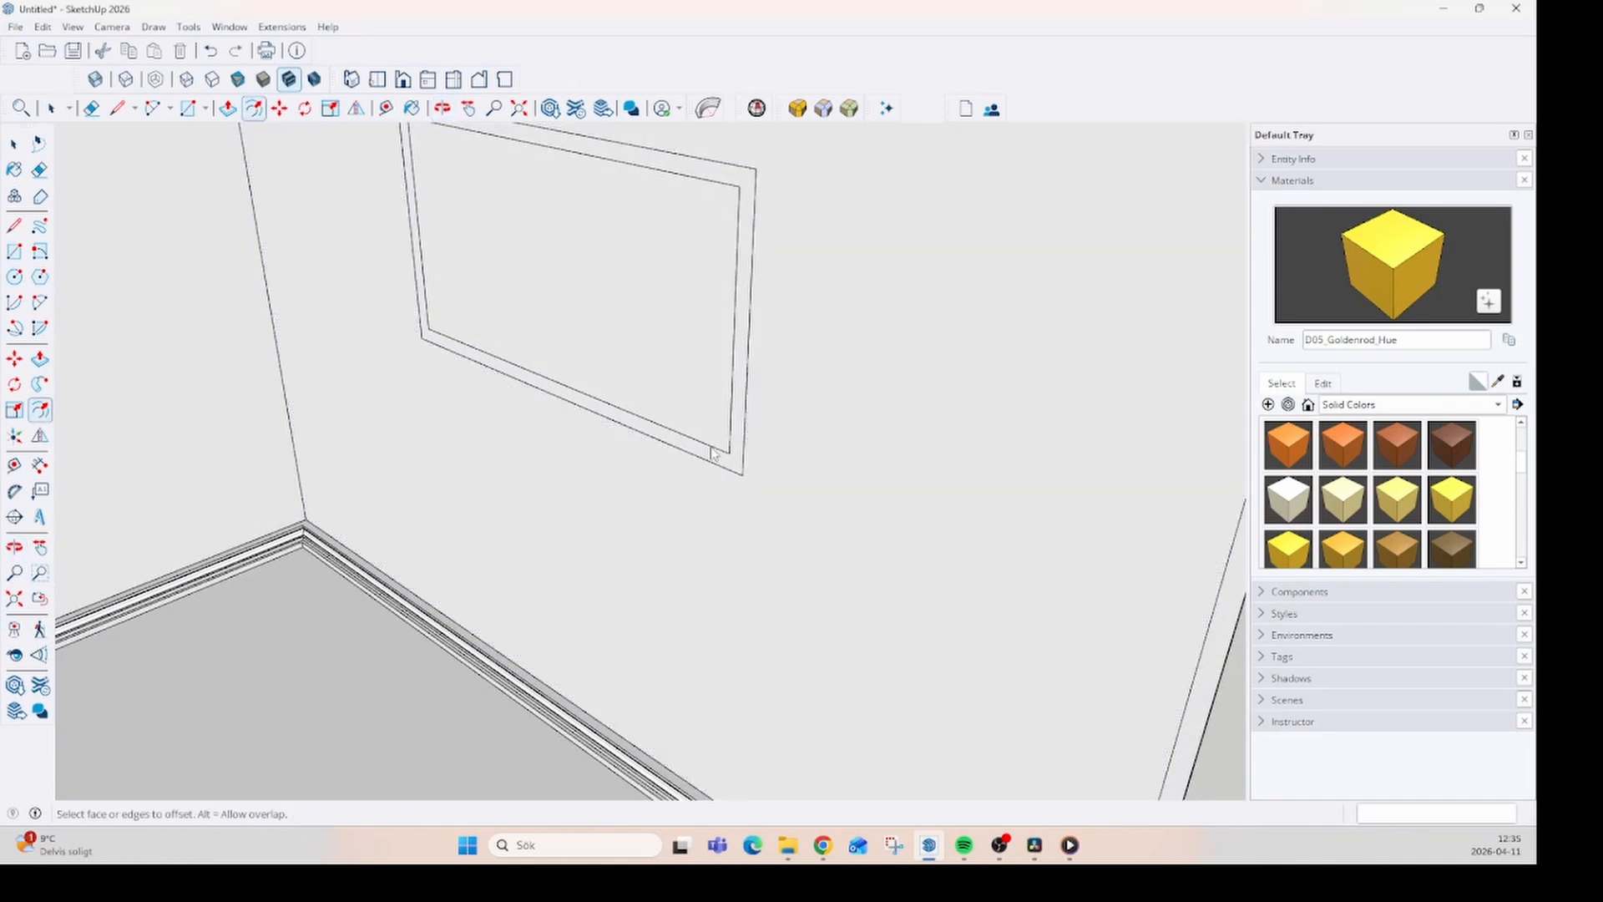
- Start a frame profile at the outer rectangle's lower corner with a line straight out from the wall and a short vertical line up
scroll(735, 459, up, 4)
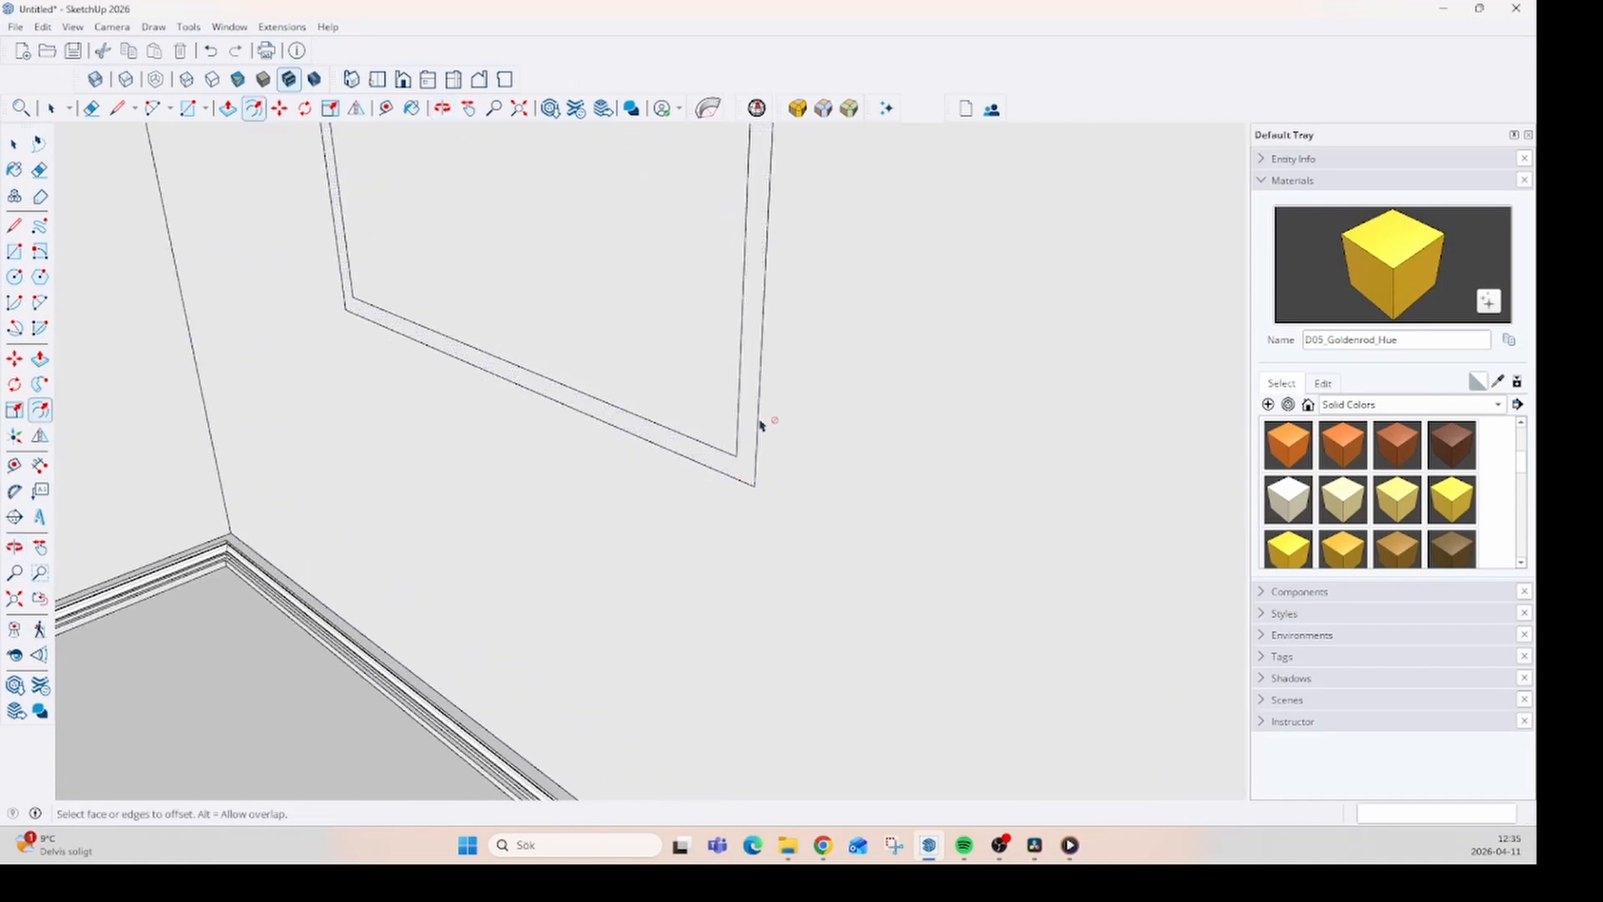
key(l)
scroll(752, 457, up, 4)
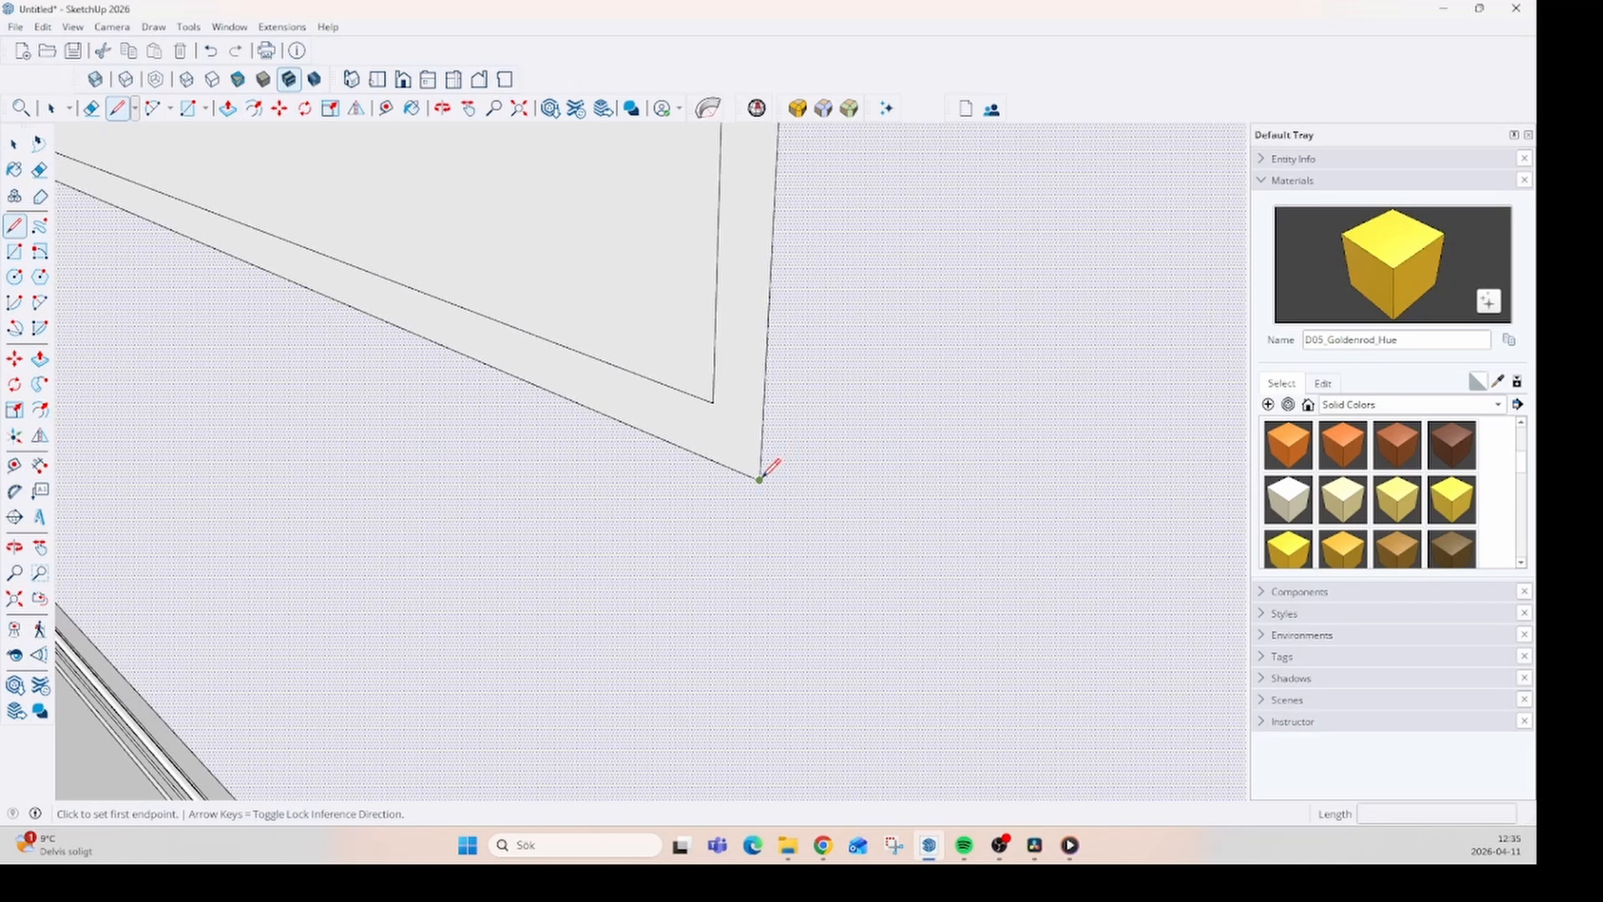
click(760, 478)
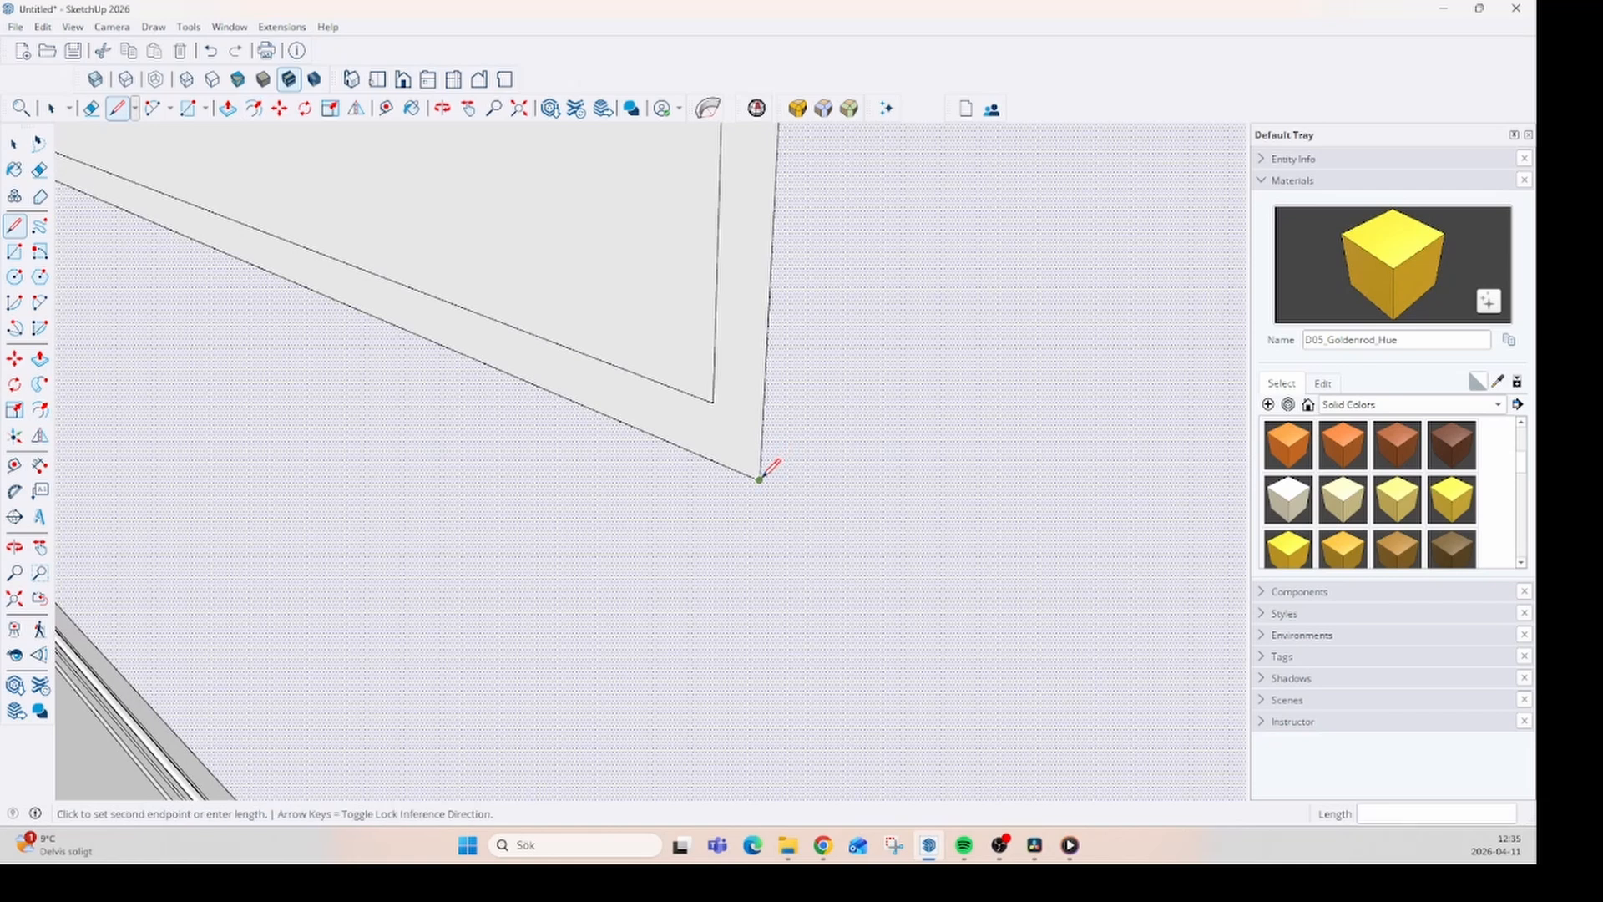
click(720, 468)
scroll(723, 472, up, 2)
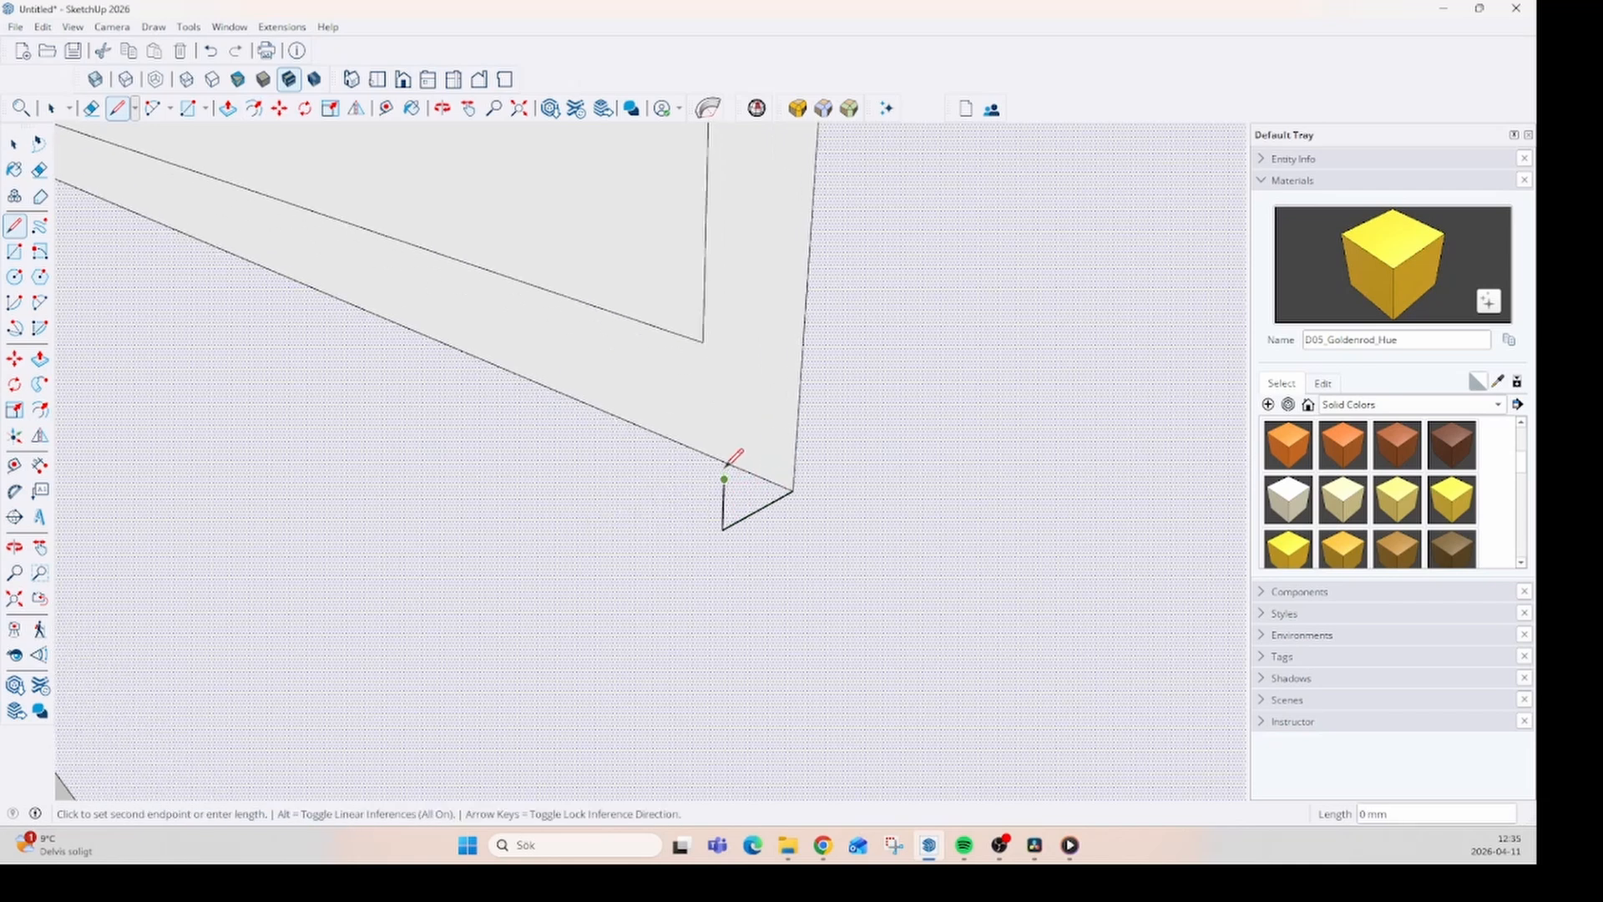
scroll(751, 469, up, 2)
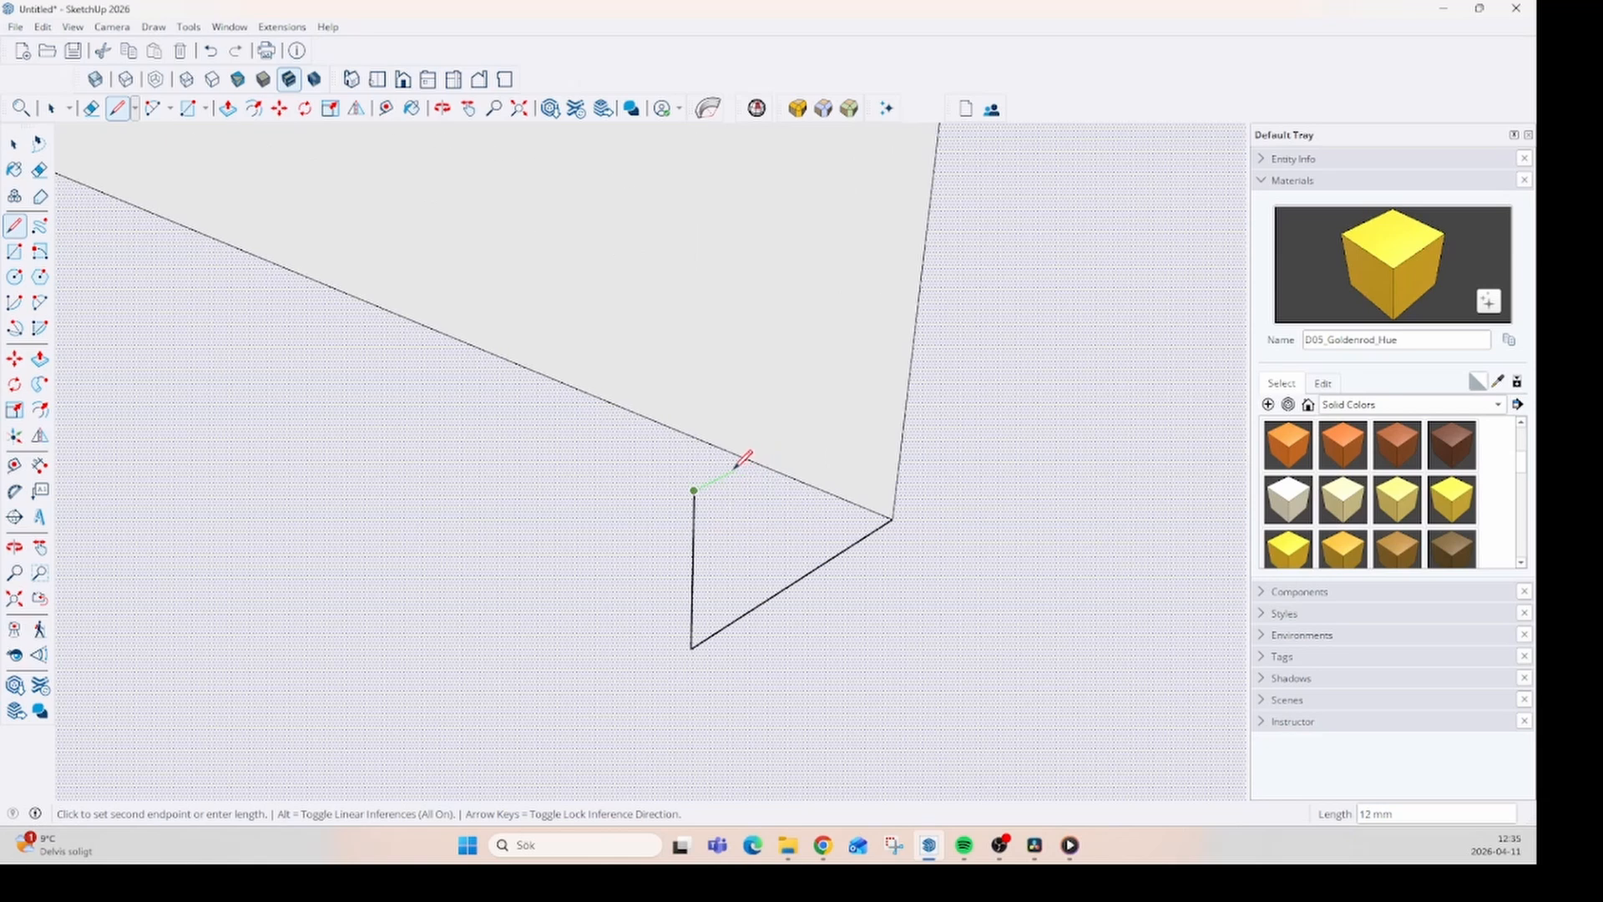
- Continue the frame profile upward in small steps, the first about 12 mm deep, and close it on the outer rectangle's vertical edge
click(732, 472)
click(735, 398)
click(794, 324)
click(843, 301)
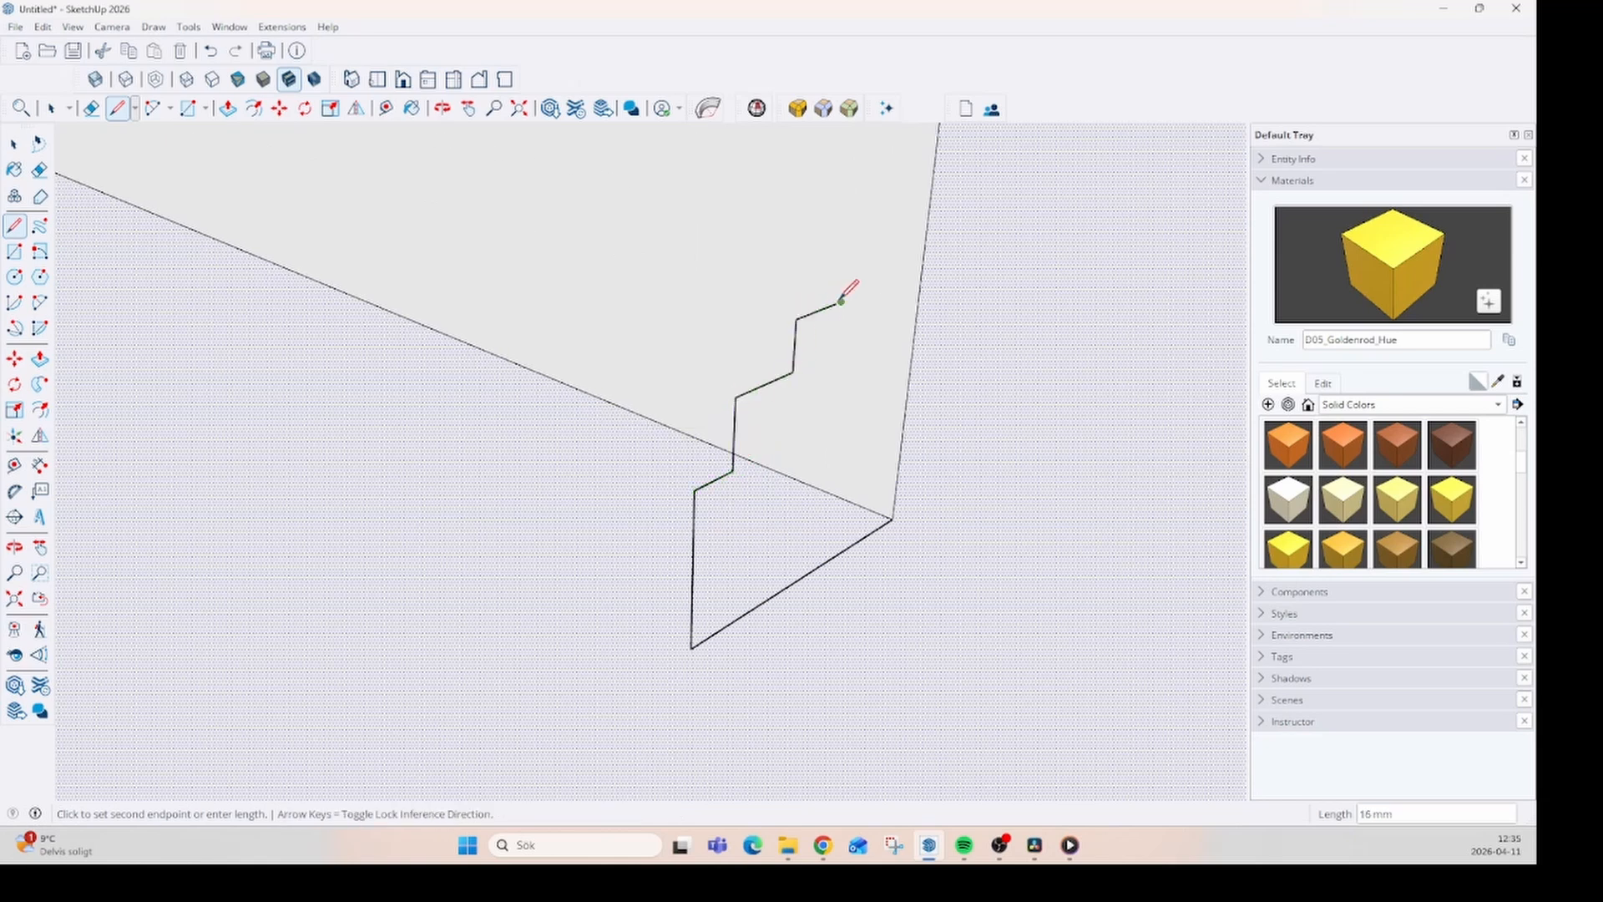
scroll(841, 302, down, 3)
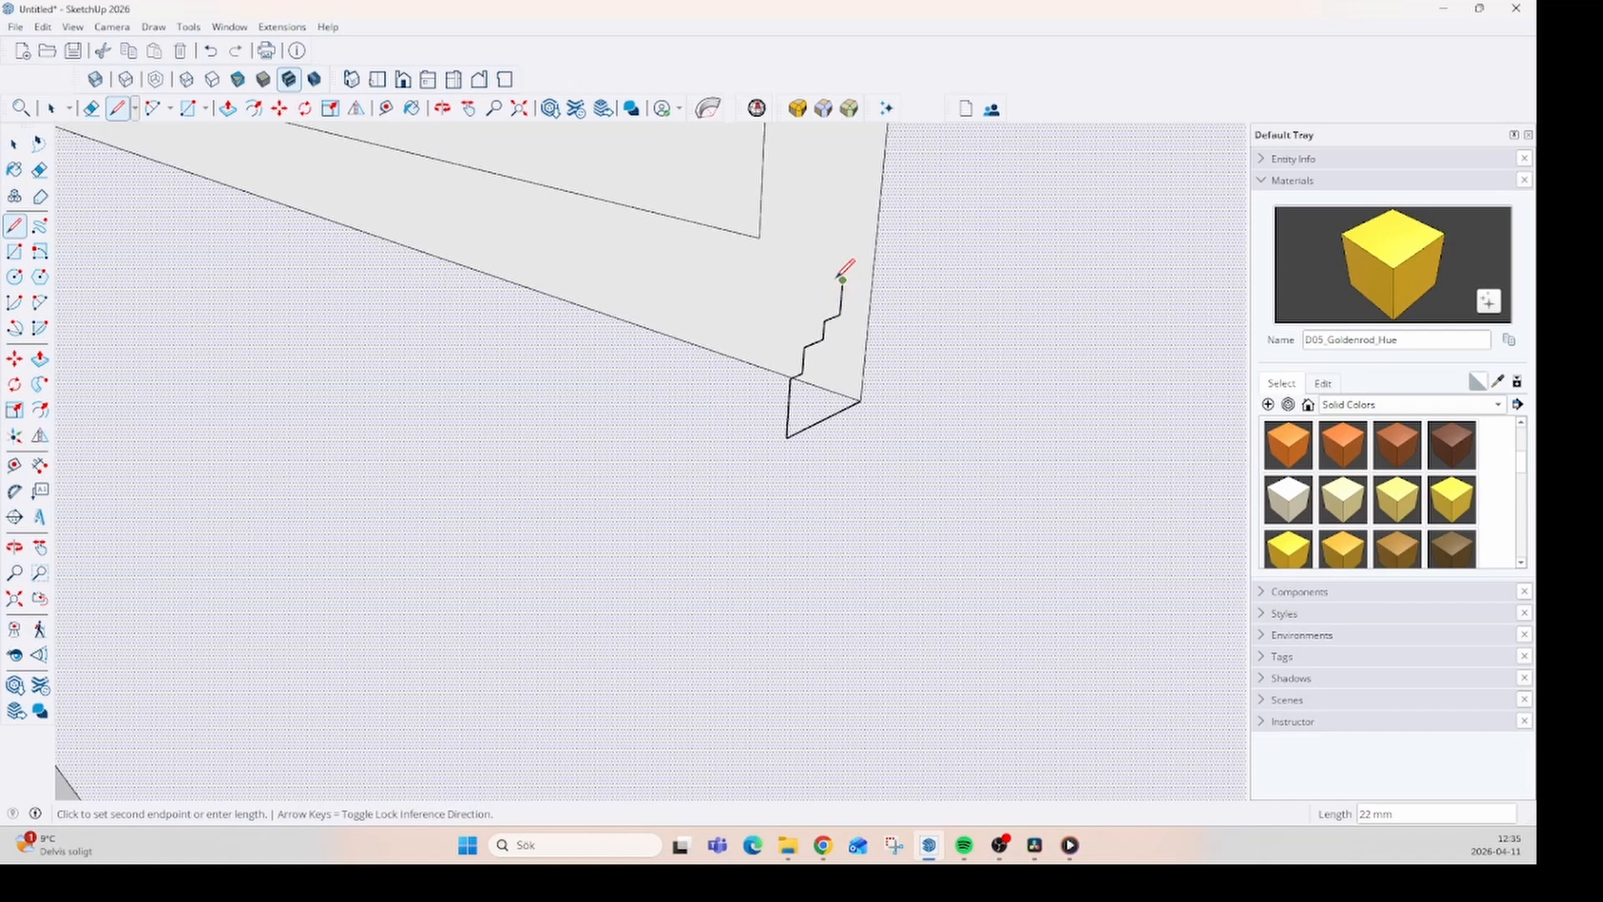
scroll(843, 274, up, 2)
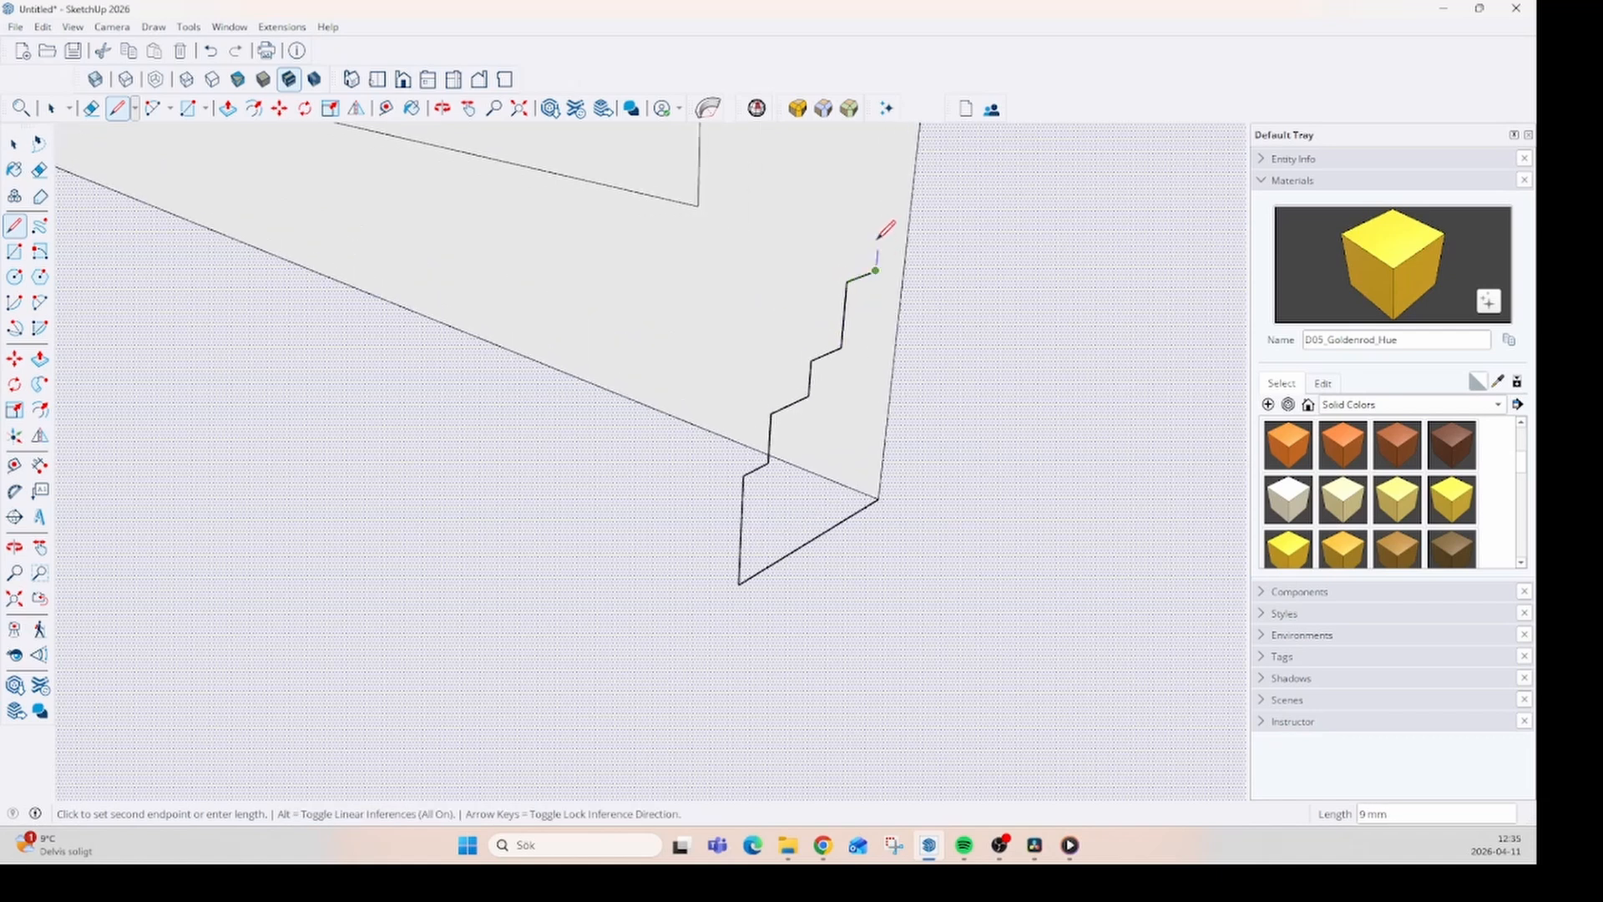
click(879, 237)
click(908, 227)
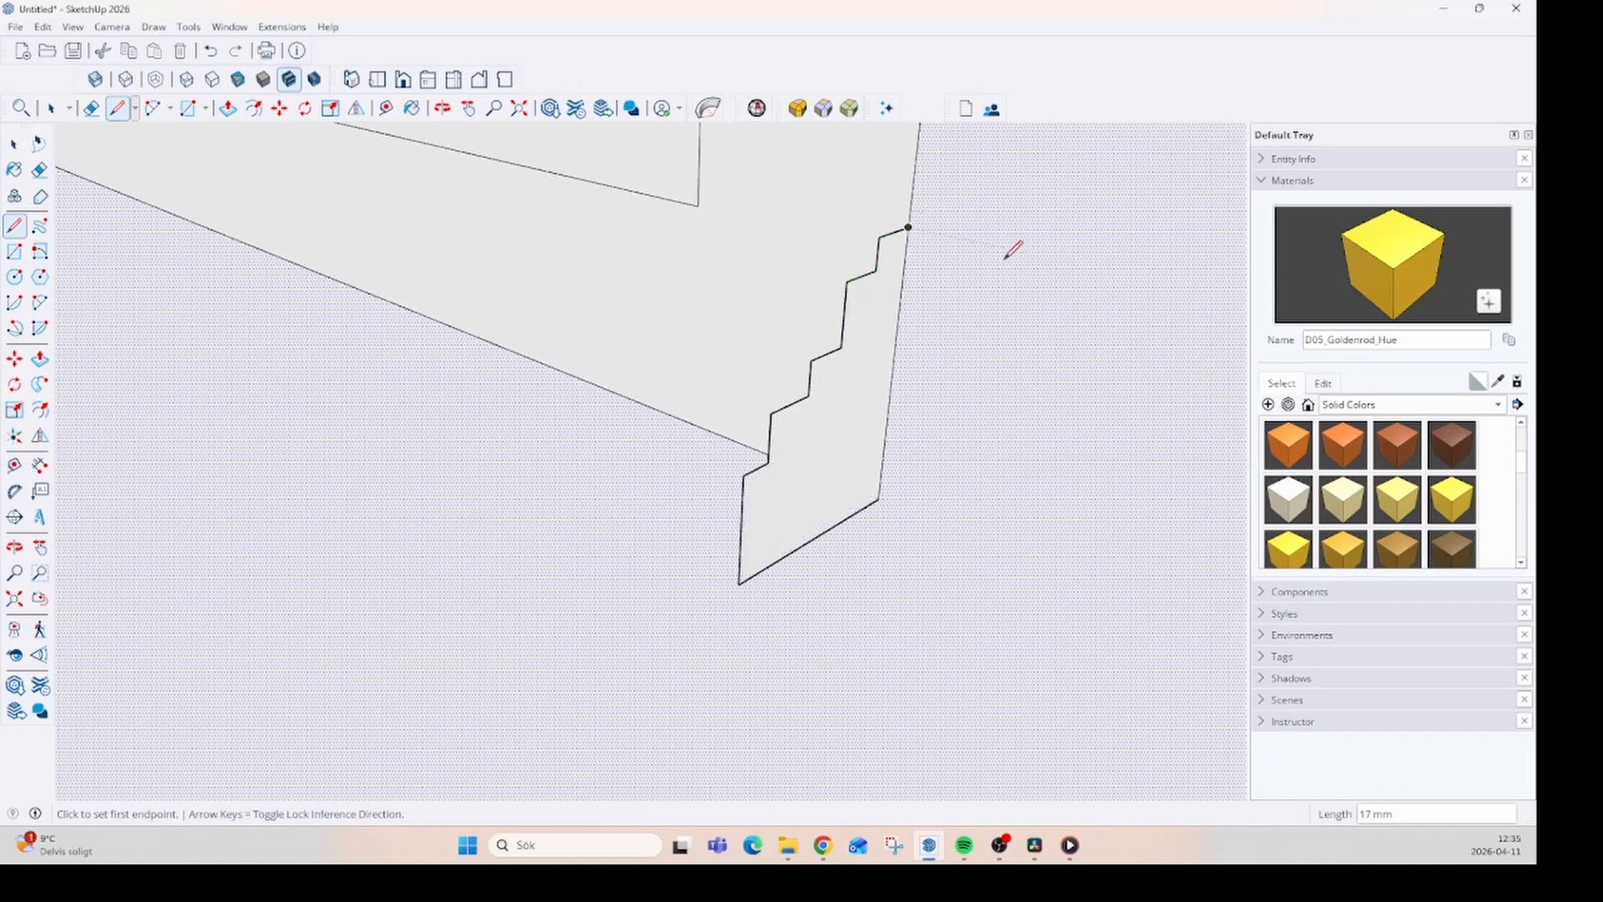
- Sweep the stepped profile around the border face between the two wall rectangles using Follow Me
middle_drag(1012, 249, 626, 548)
key(space)
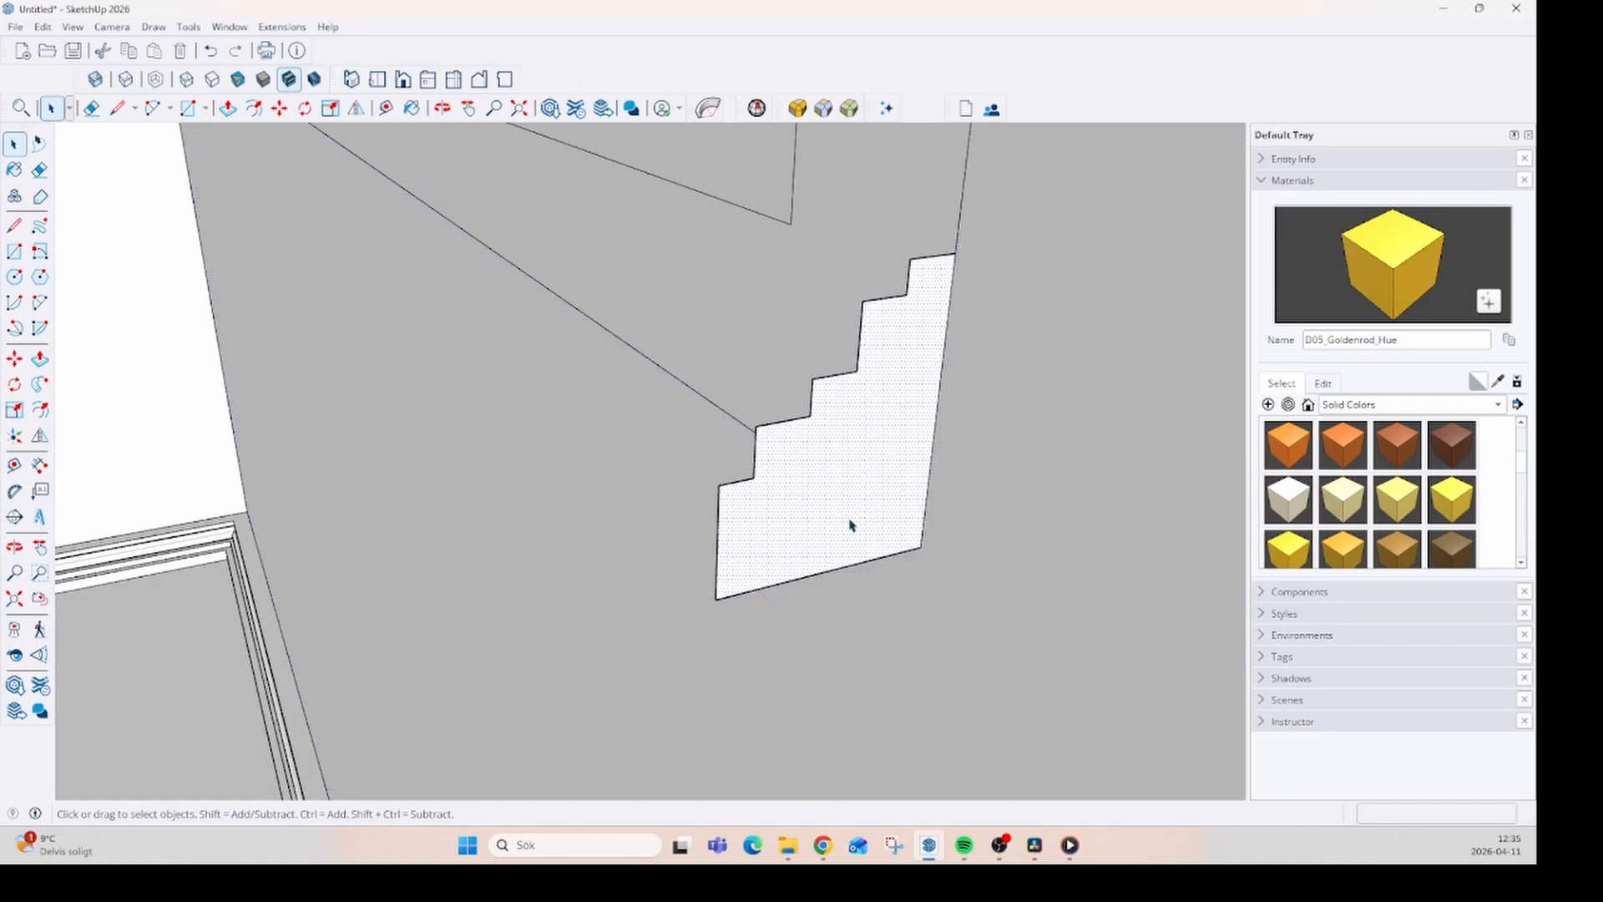
scroll(850, 524, down, 3)
middle_drag(816, 501, 749, 576)
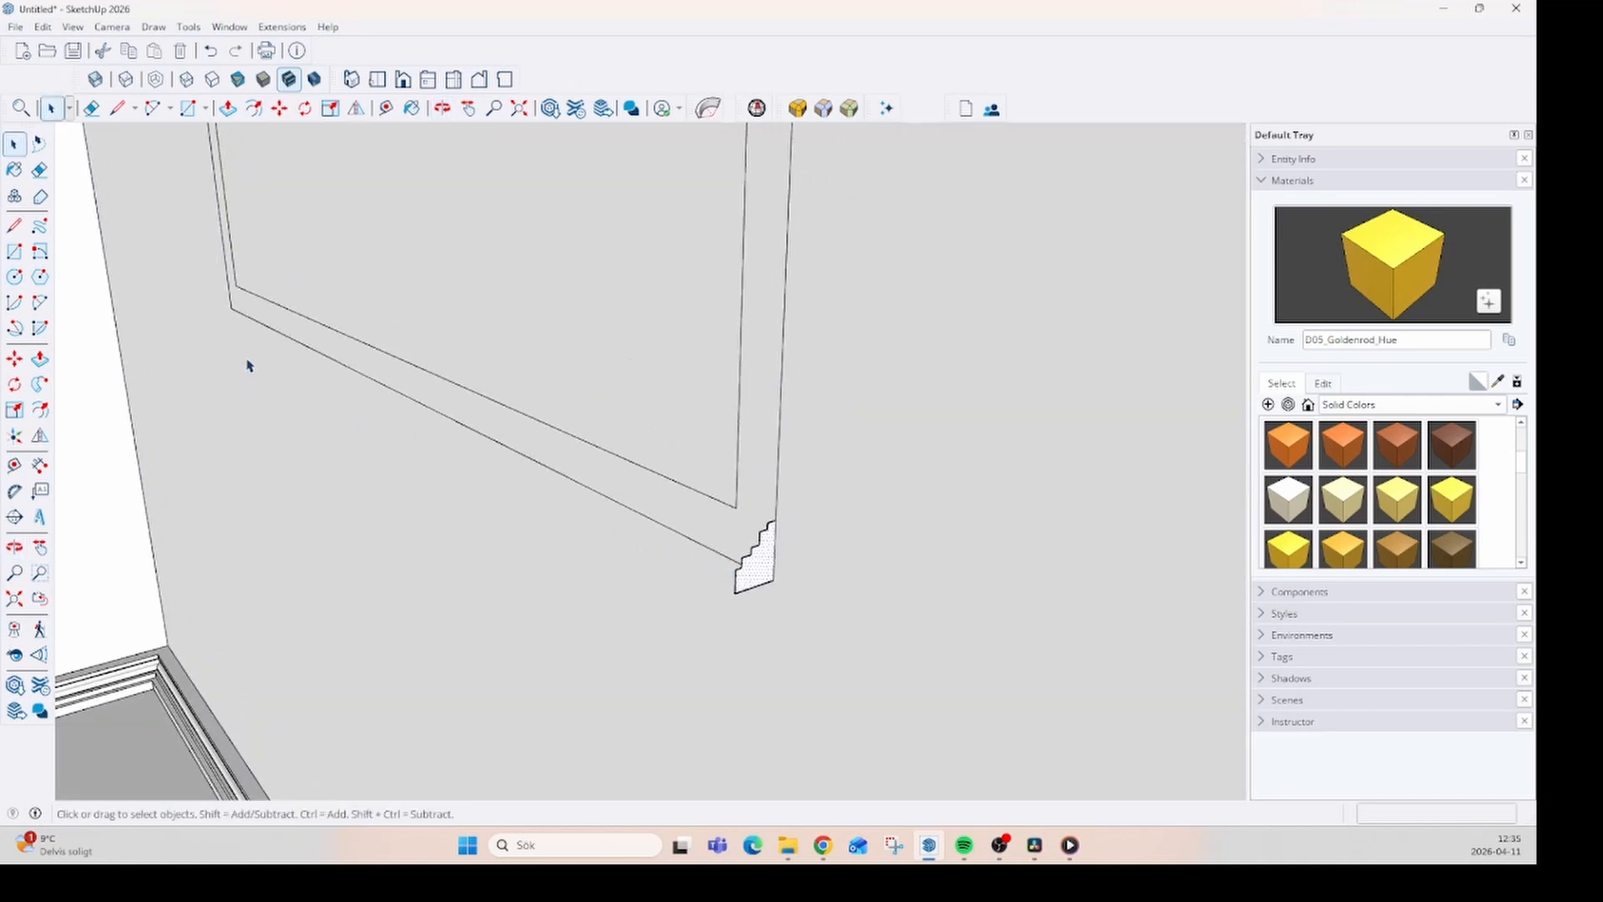
click(671, 516)
click(40, 385)
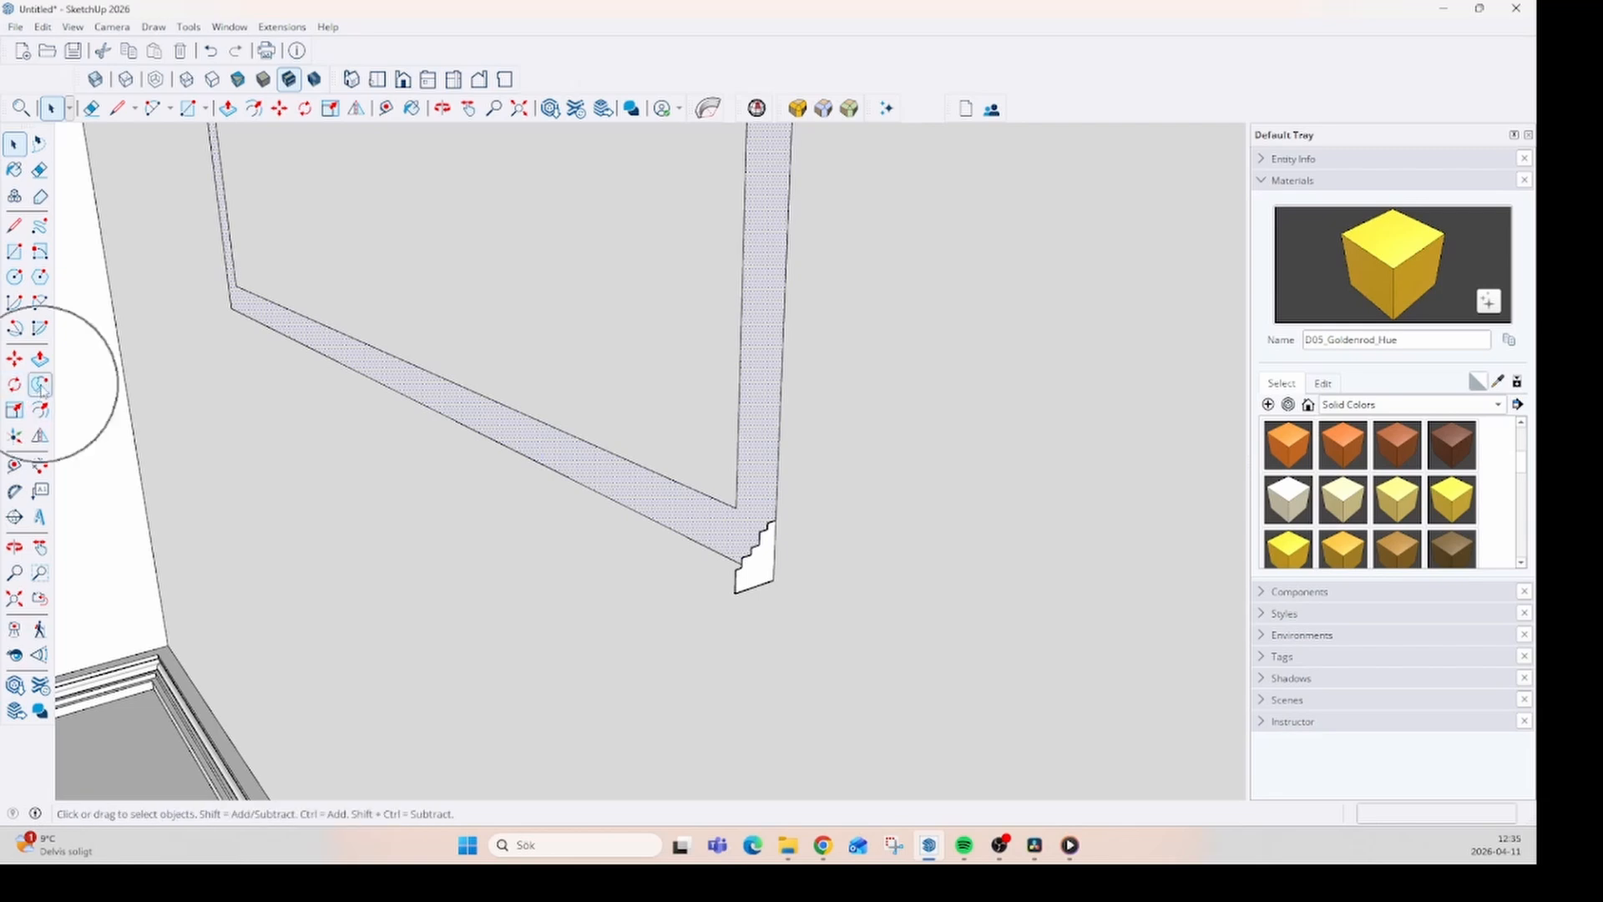
click(40, 385)
click(41, 386)
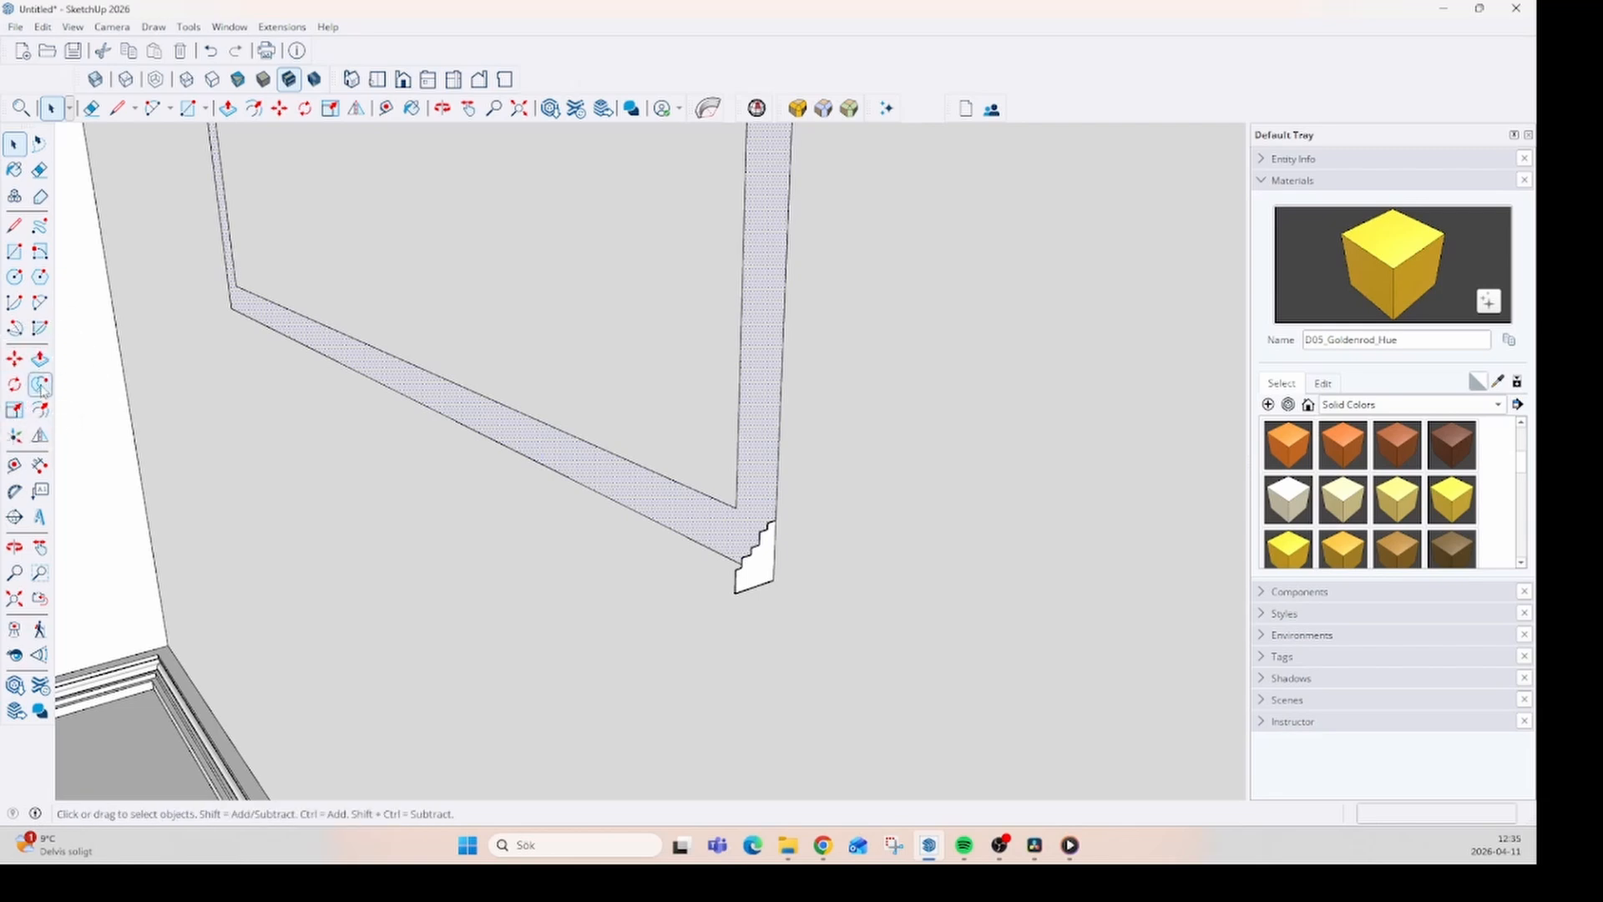
click(759, 576)
- Examine the swept frame on the wall, including its stepped profile and its corners
middle_drag(465, 590, 848, 608)
scroll(918, 577, down, 4)
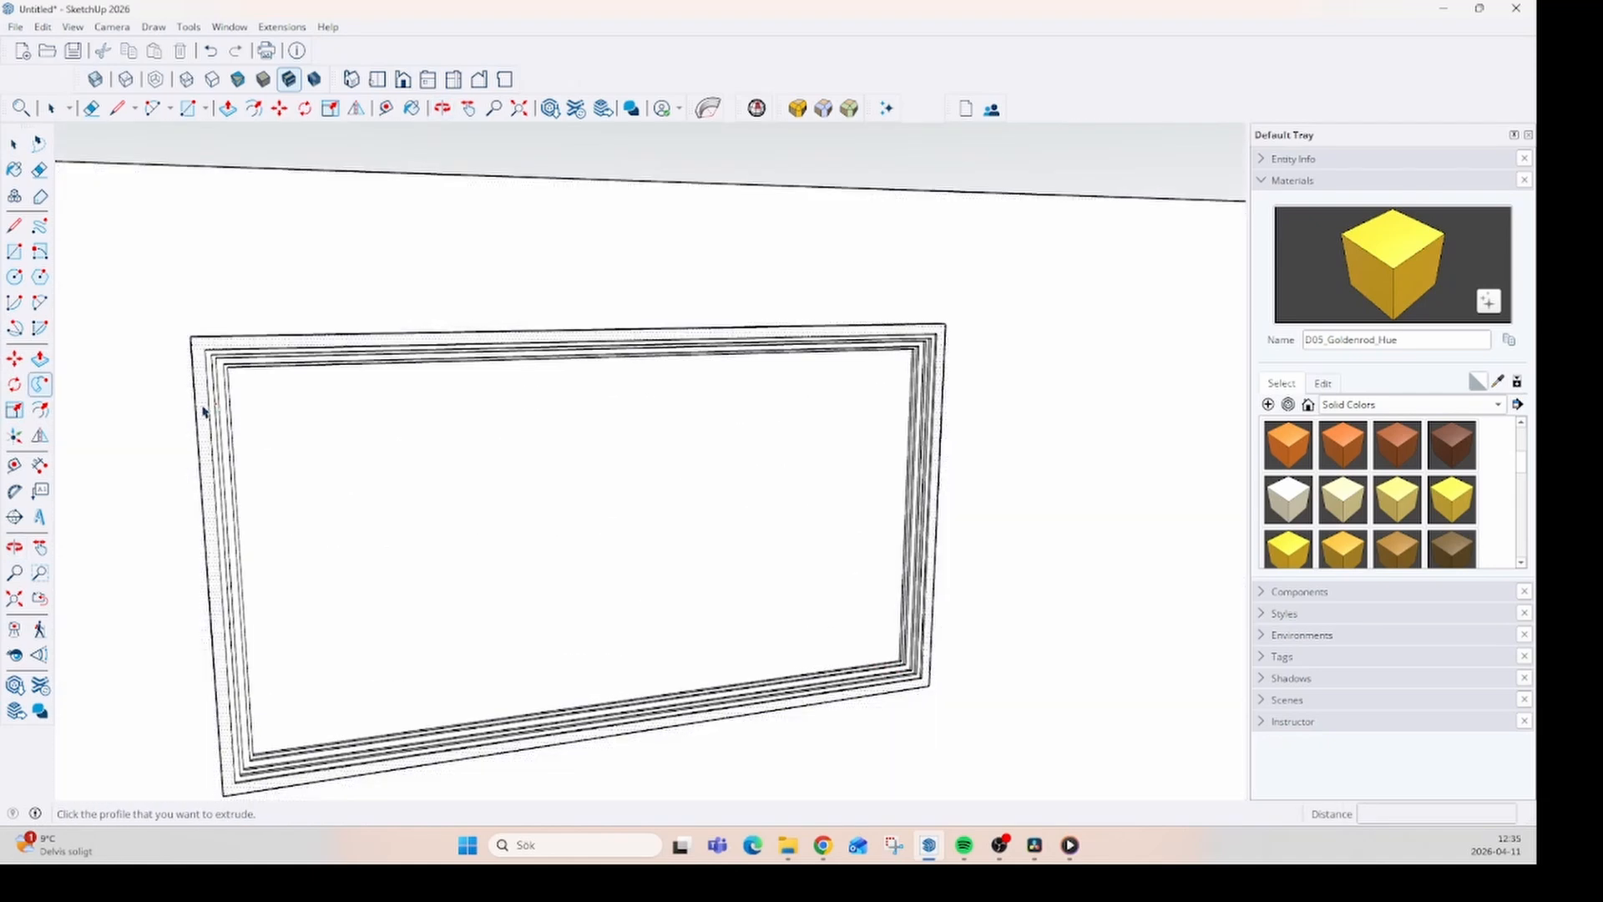
scroll(203, 411, up, 3)
middle_drag(208, 393, 243, 526)
scroll(437, 325, down, 5)
middle_drag(584, 567, 418, 498)
middle_drag(683, 438, 776, 488)
scroll(798, 555, up, 4)
scroll(799, 555, up, 5)
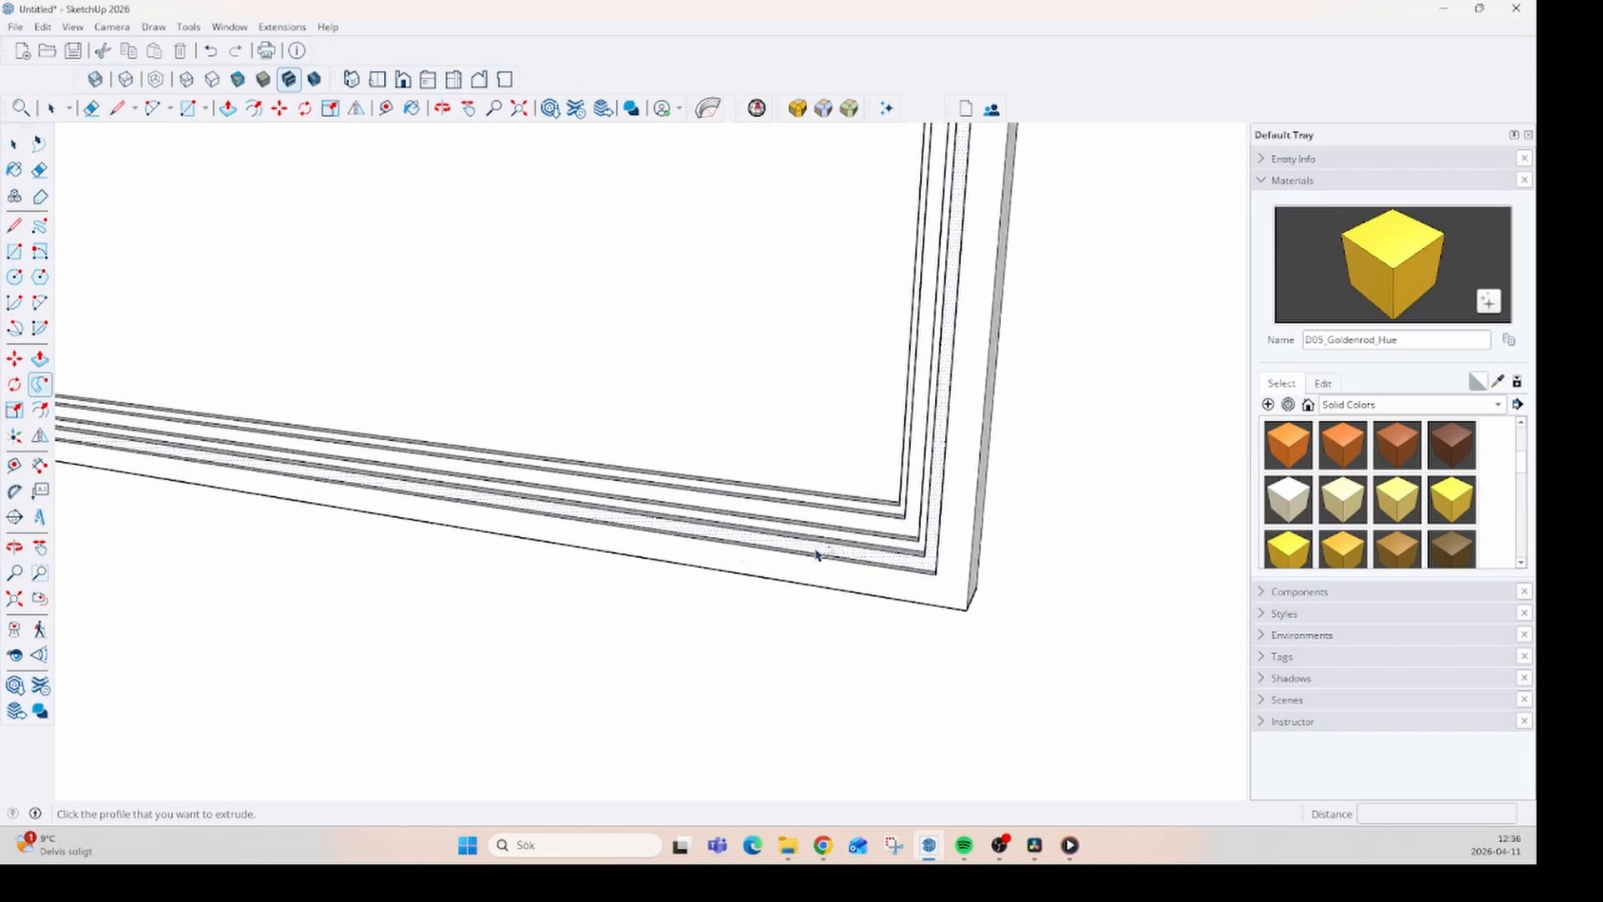
- Undo the Follow Me sweep of the stepped frame around the wall rectangle
middle_drag(872, 551, 679, 526)
scroll(785, 532, down, 4)
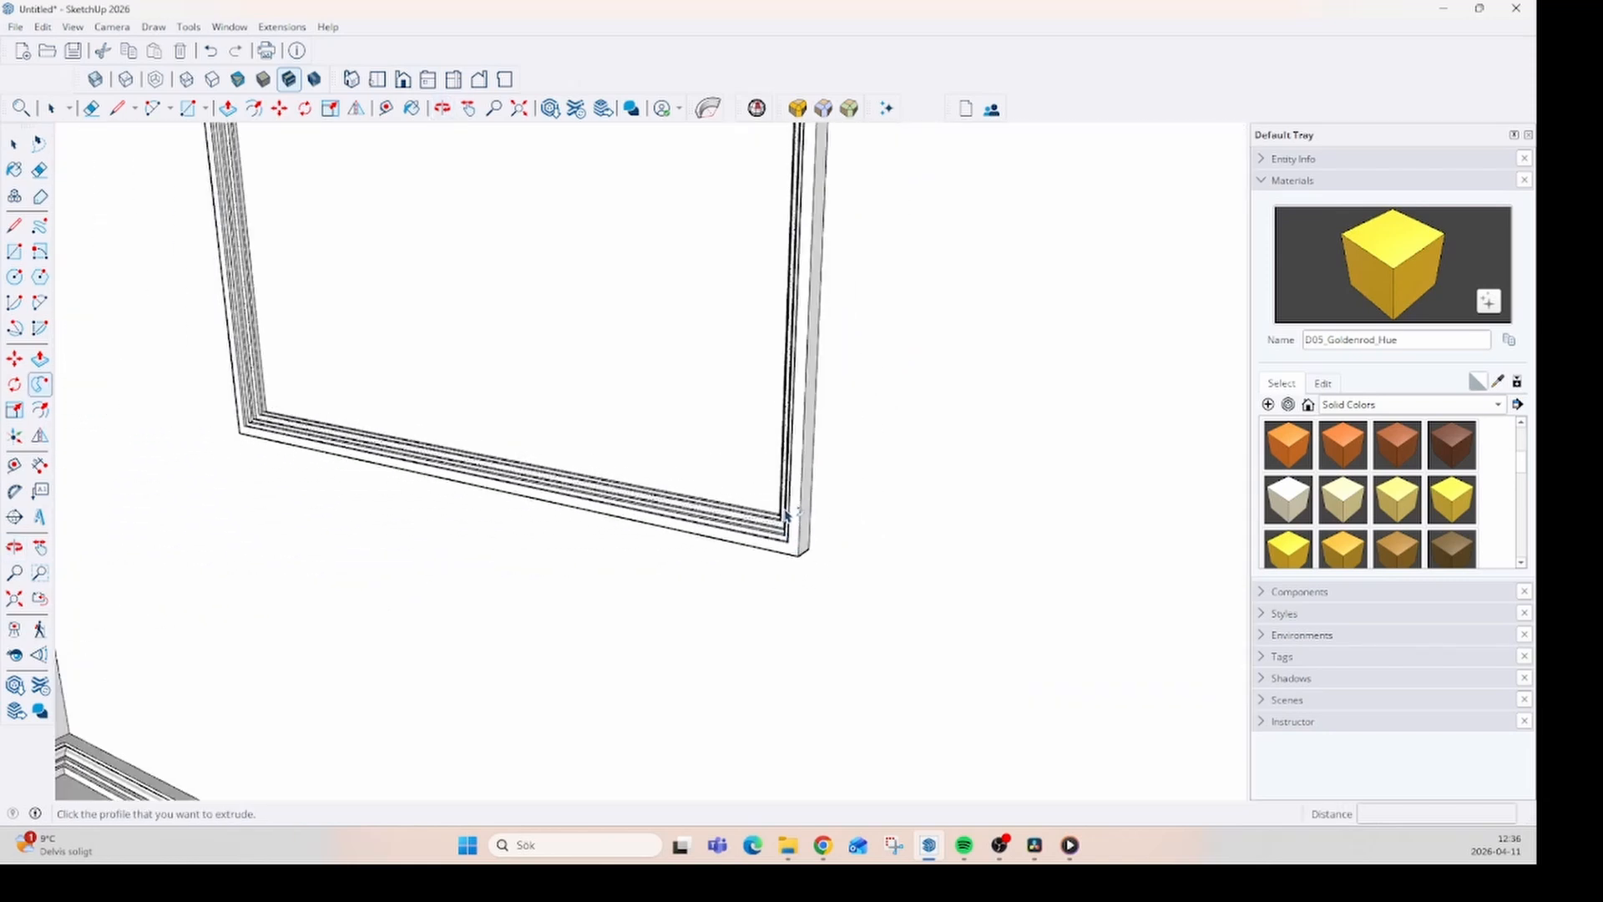
middle_drag(785, 506, 515, 511)
scroll(778, 538, up, 5)
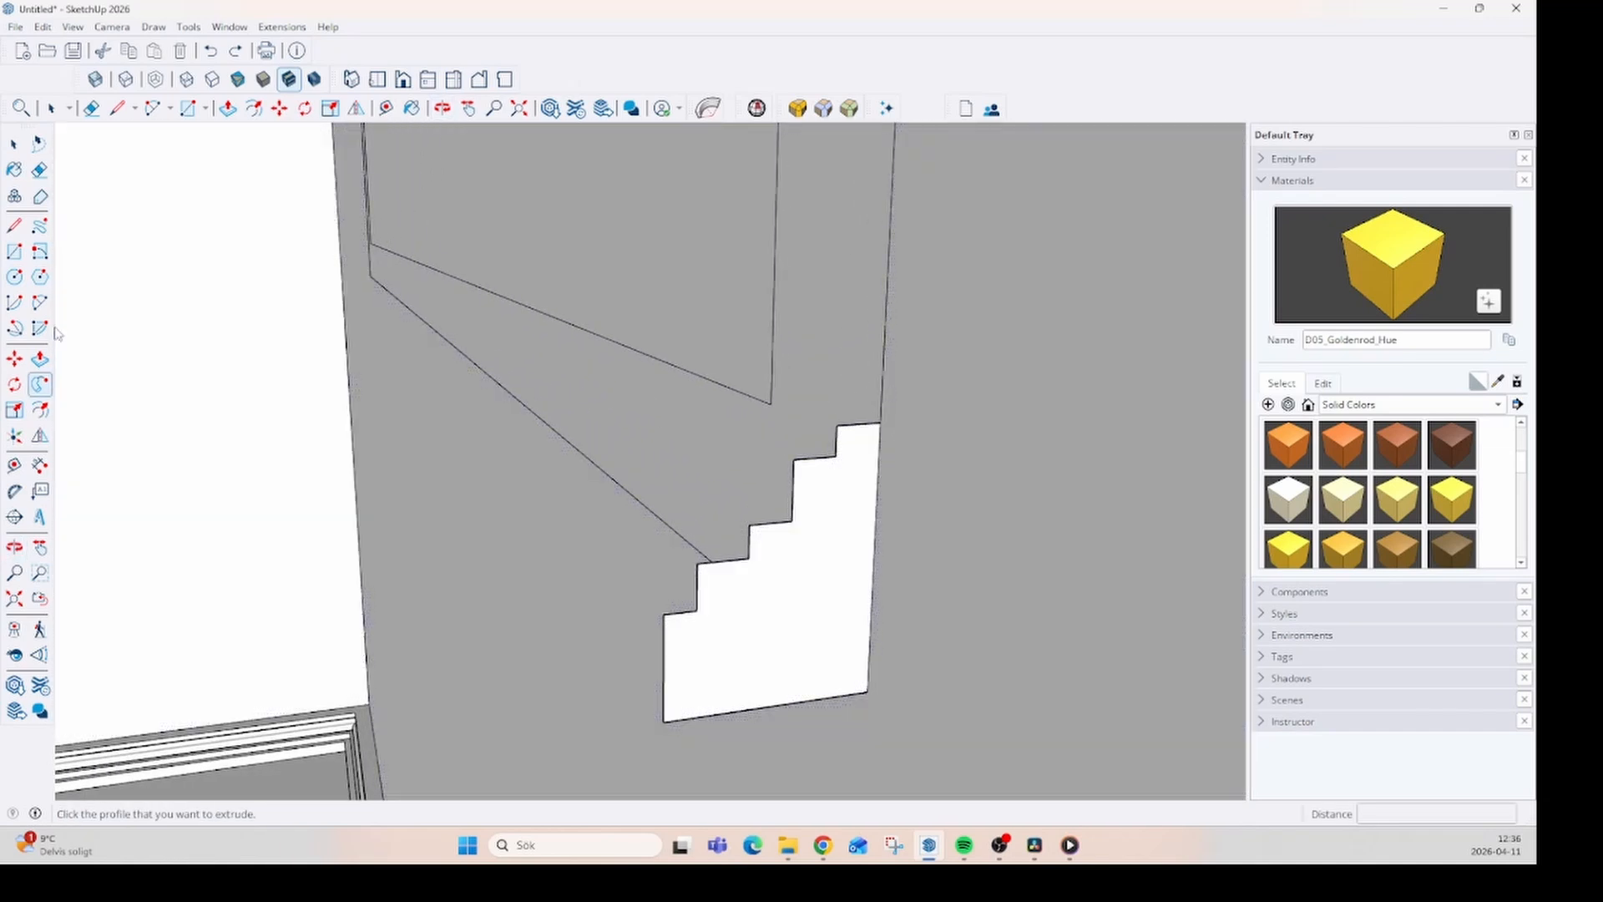
- Draw a convex arc about 27 mm long across the profile's middle step and a concave arc about 19 mm long up to the next corner
click(15, 279)
click(39, 302)
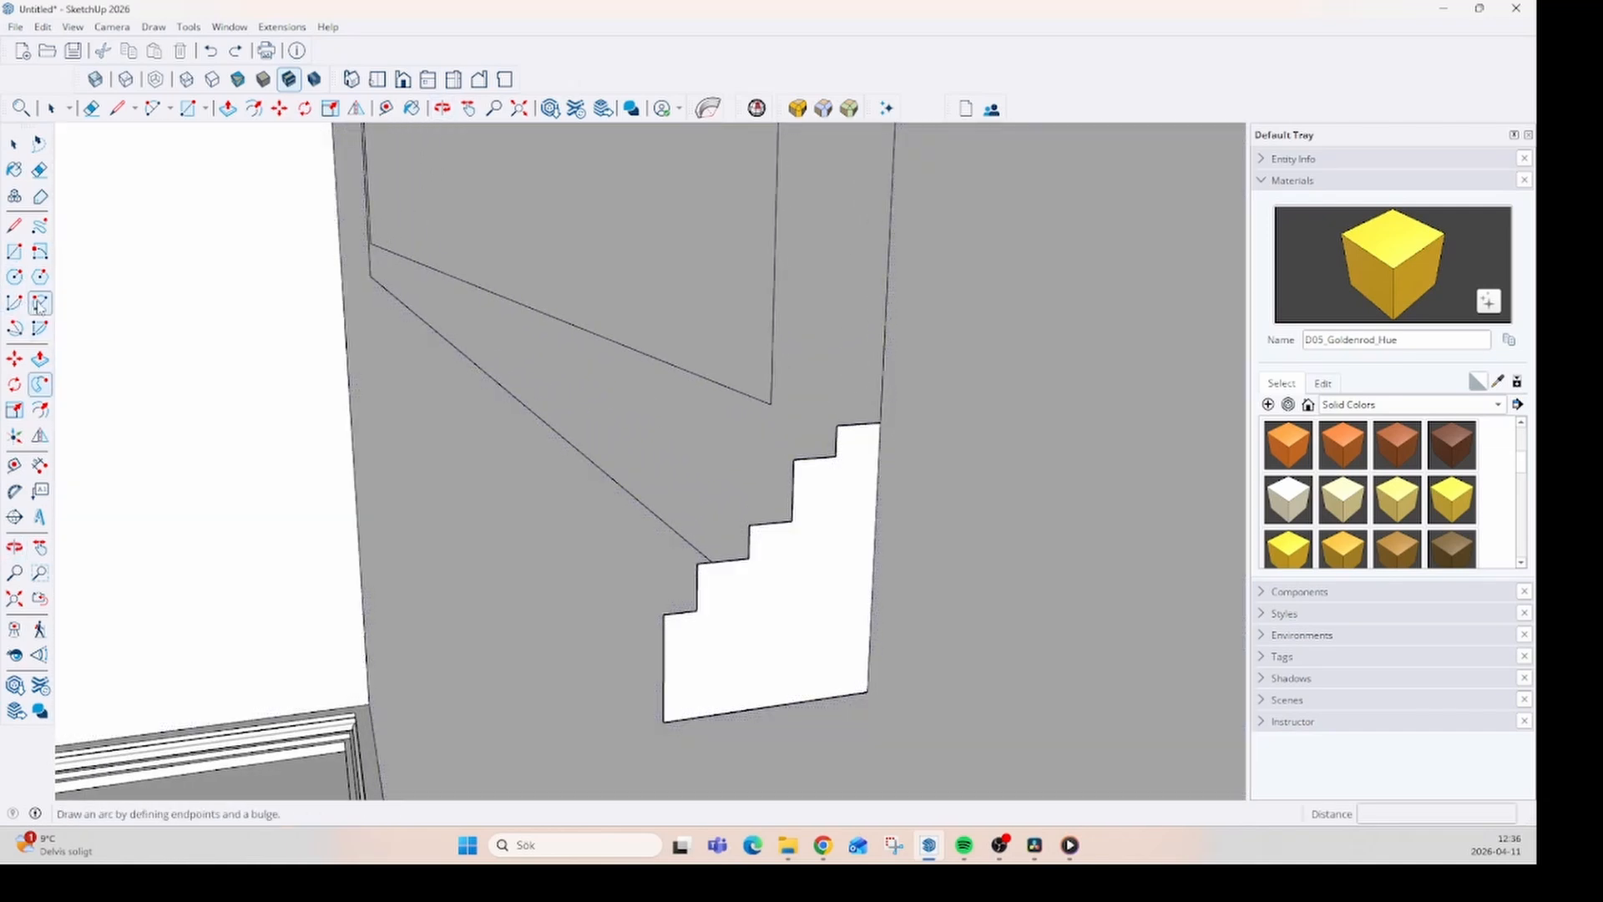
click(751, 522)
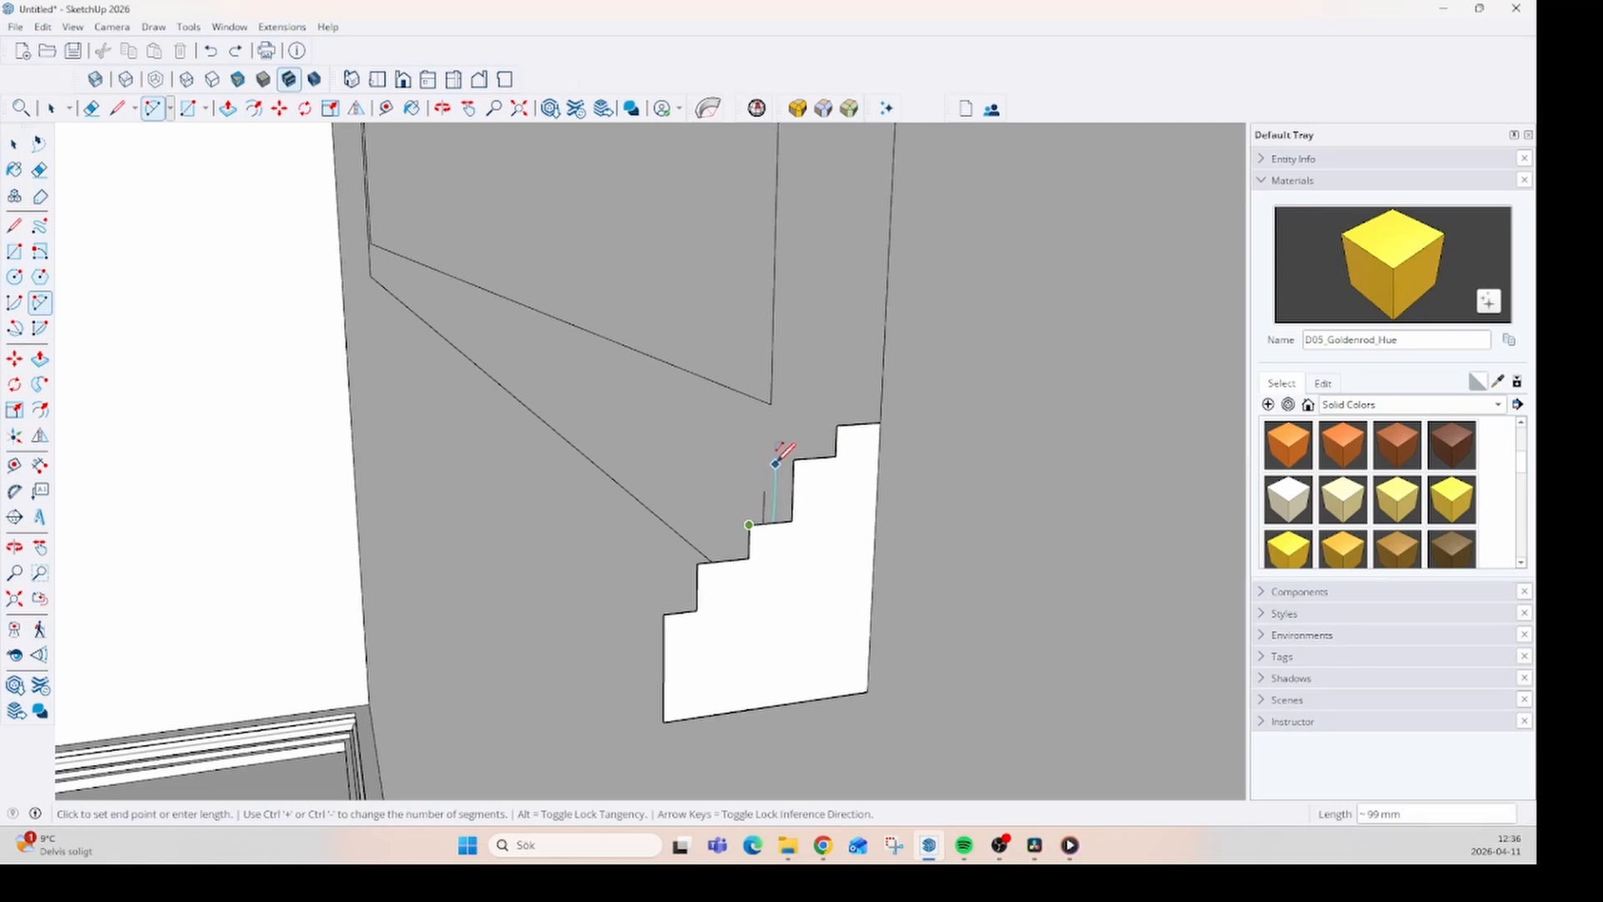
click(794, 458)
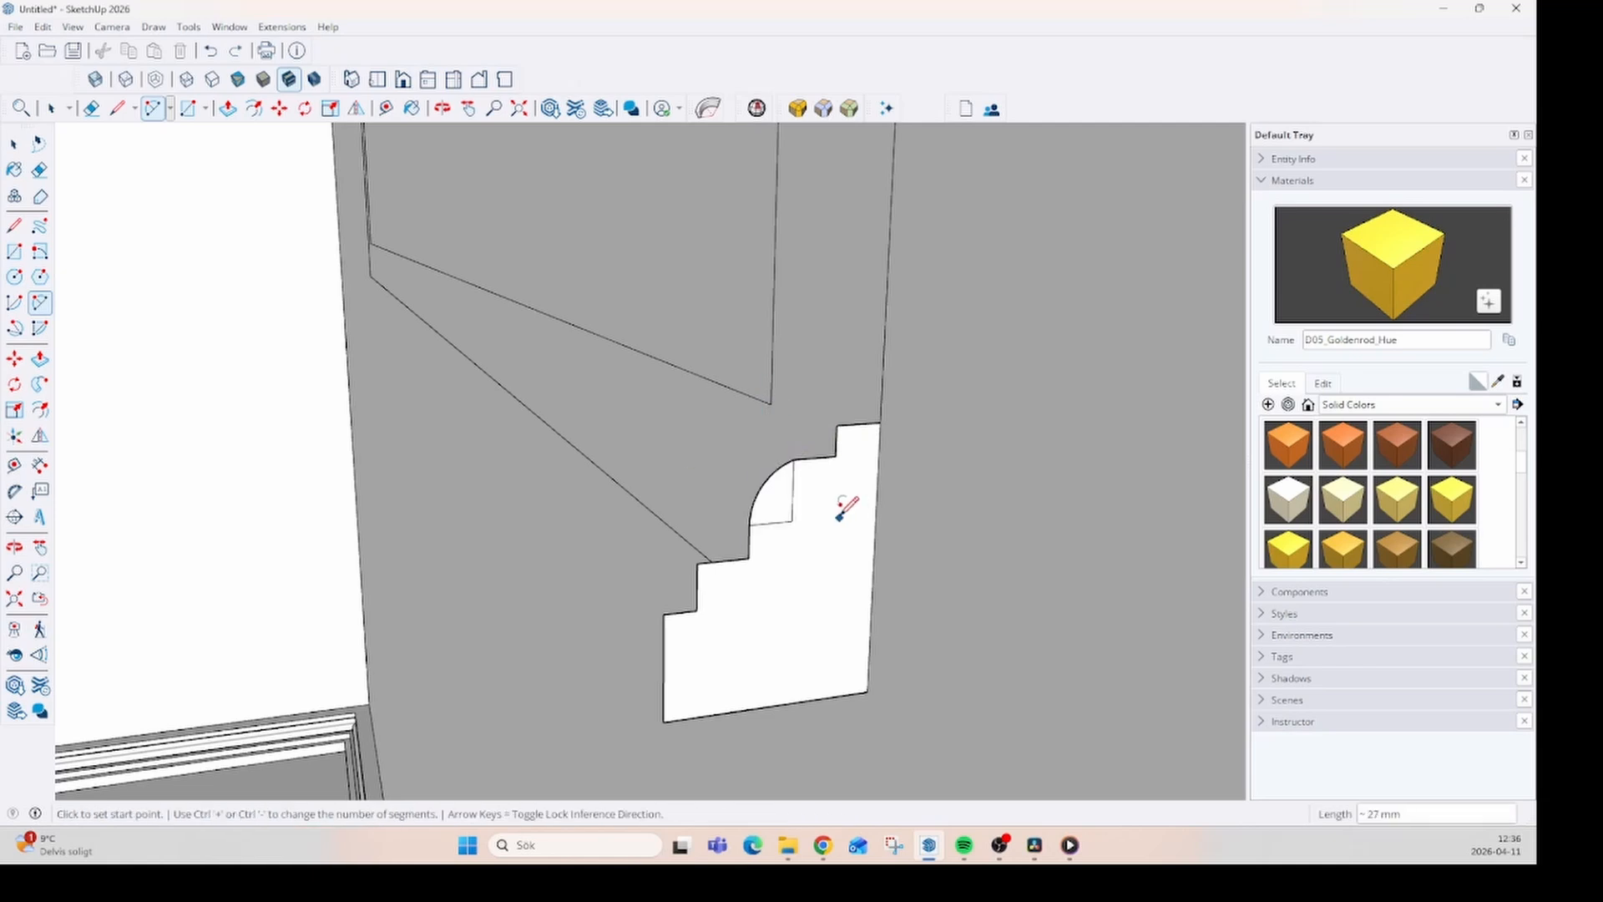
click(794, 458)
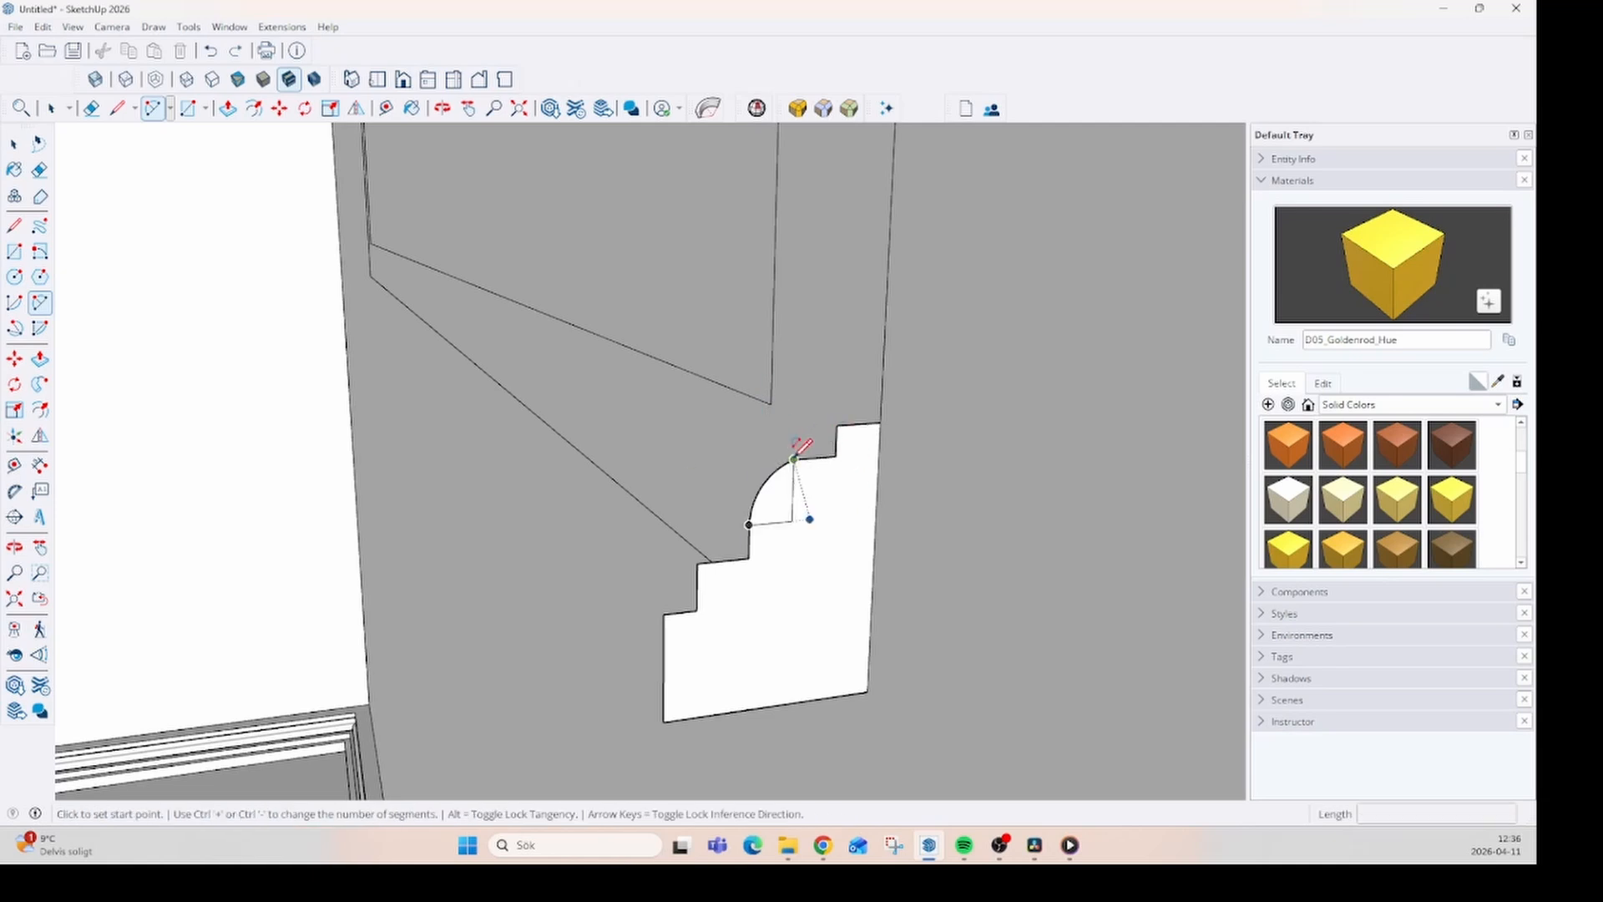
click(836, 425)
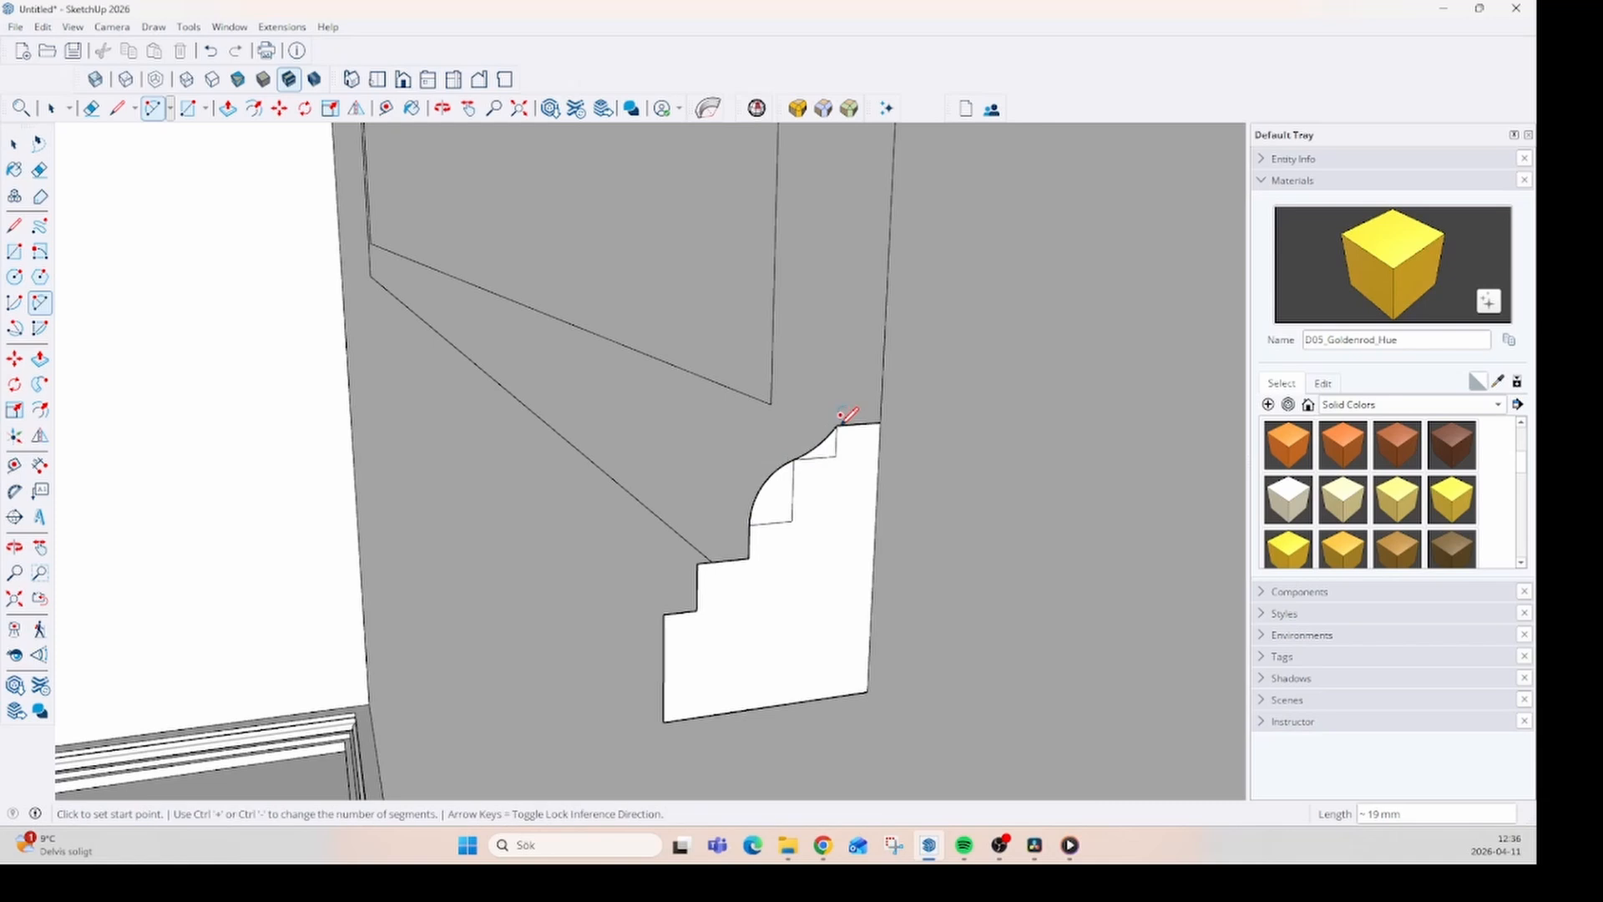
- Draw a 17 mm wide arc over the profile's top edge and a concave arc about 22 mm long down to the lower step's corner
click(837, 424)
click(879, 423)
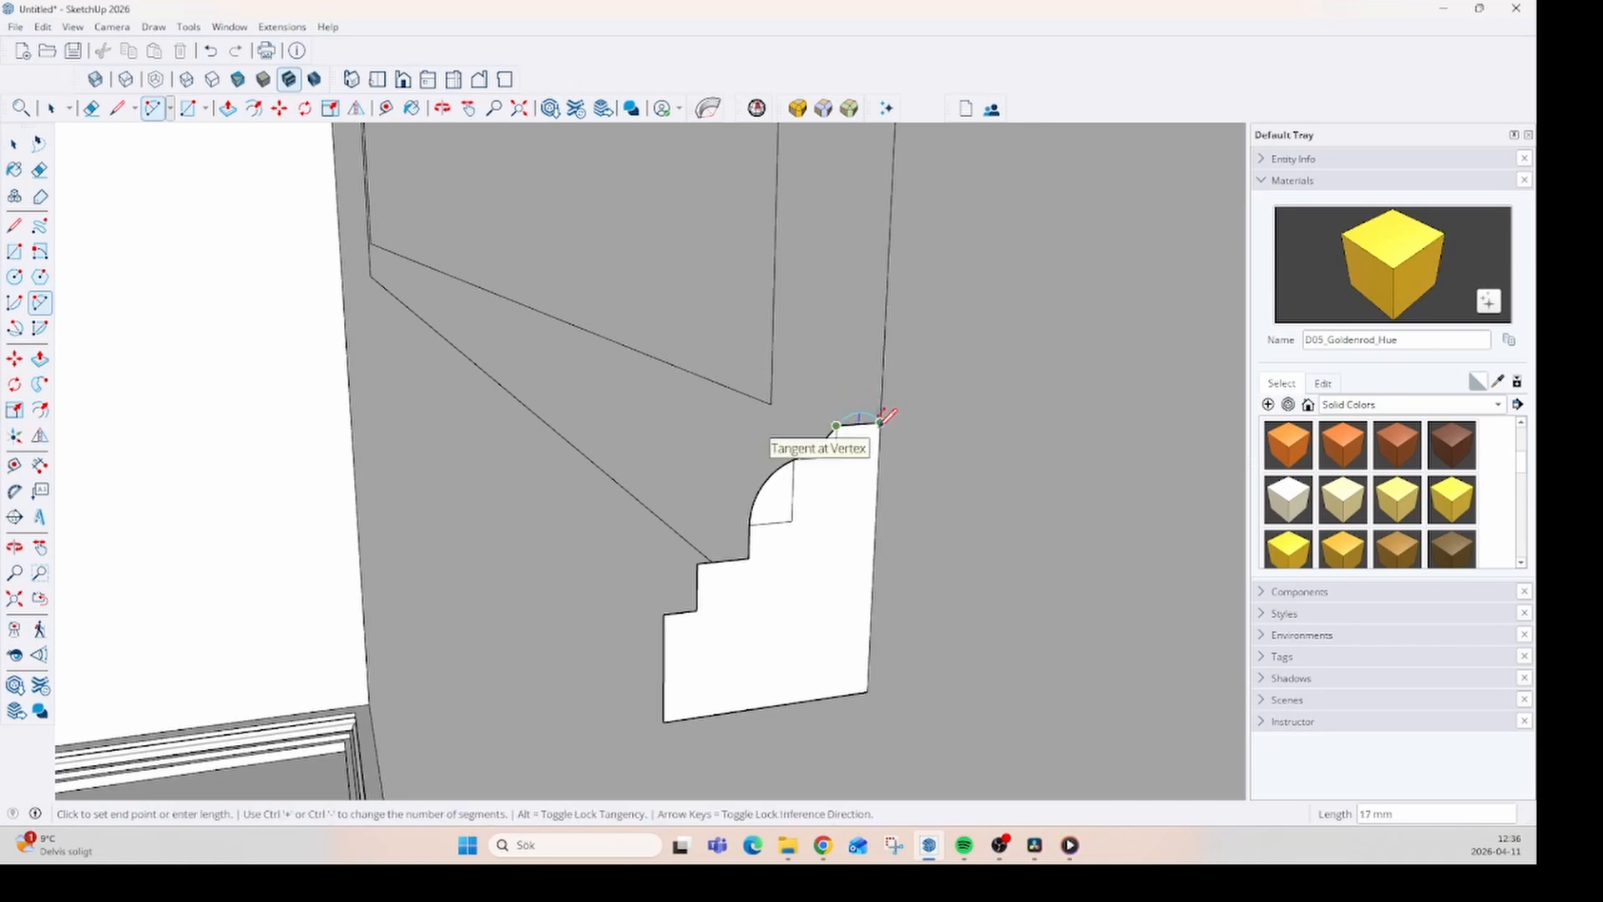
click(859, 411)
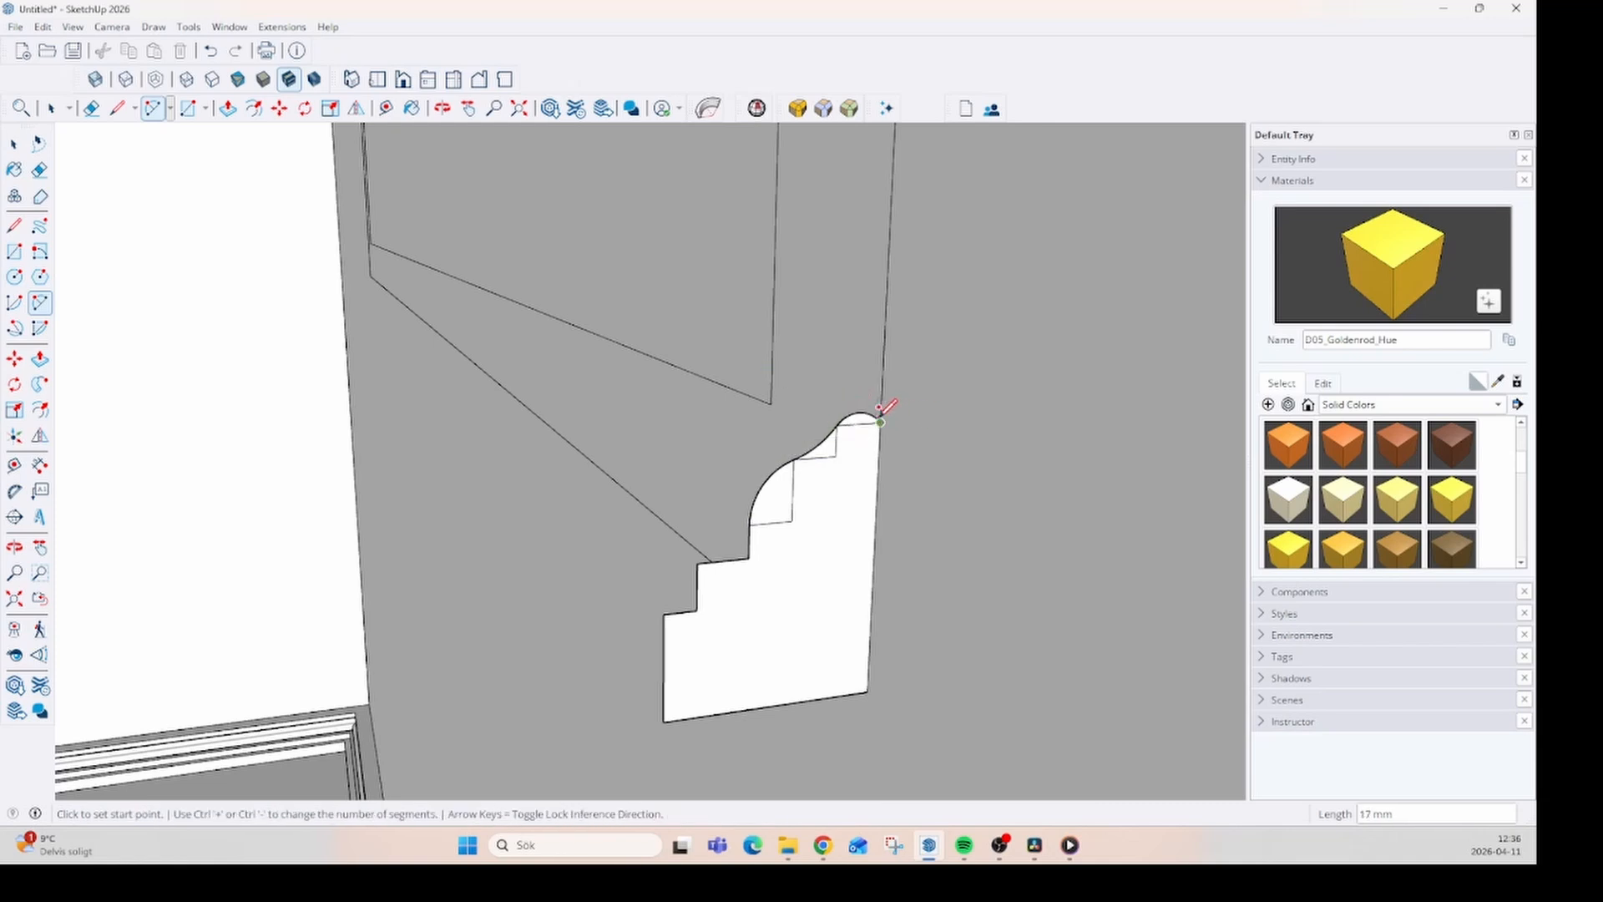
click(748, 525)
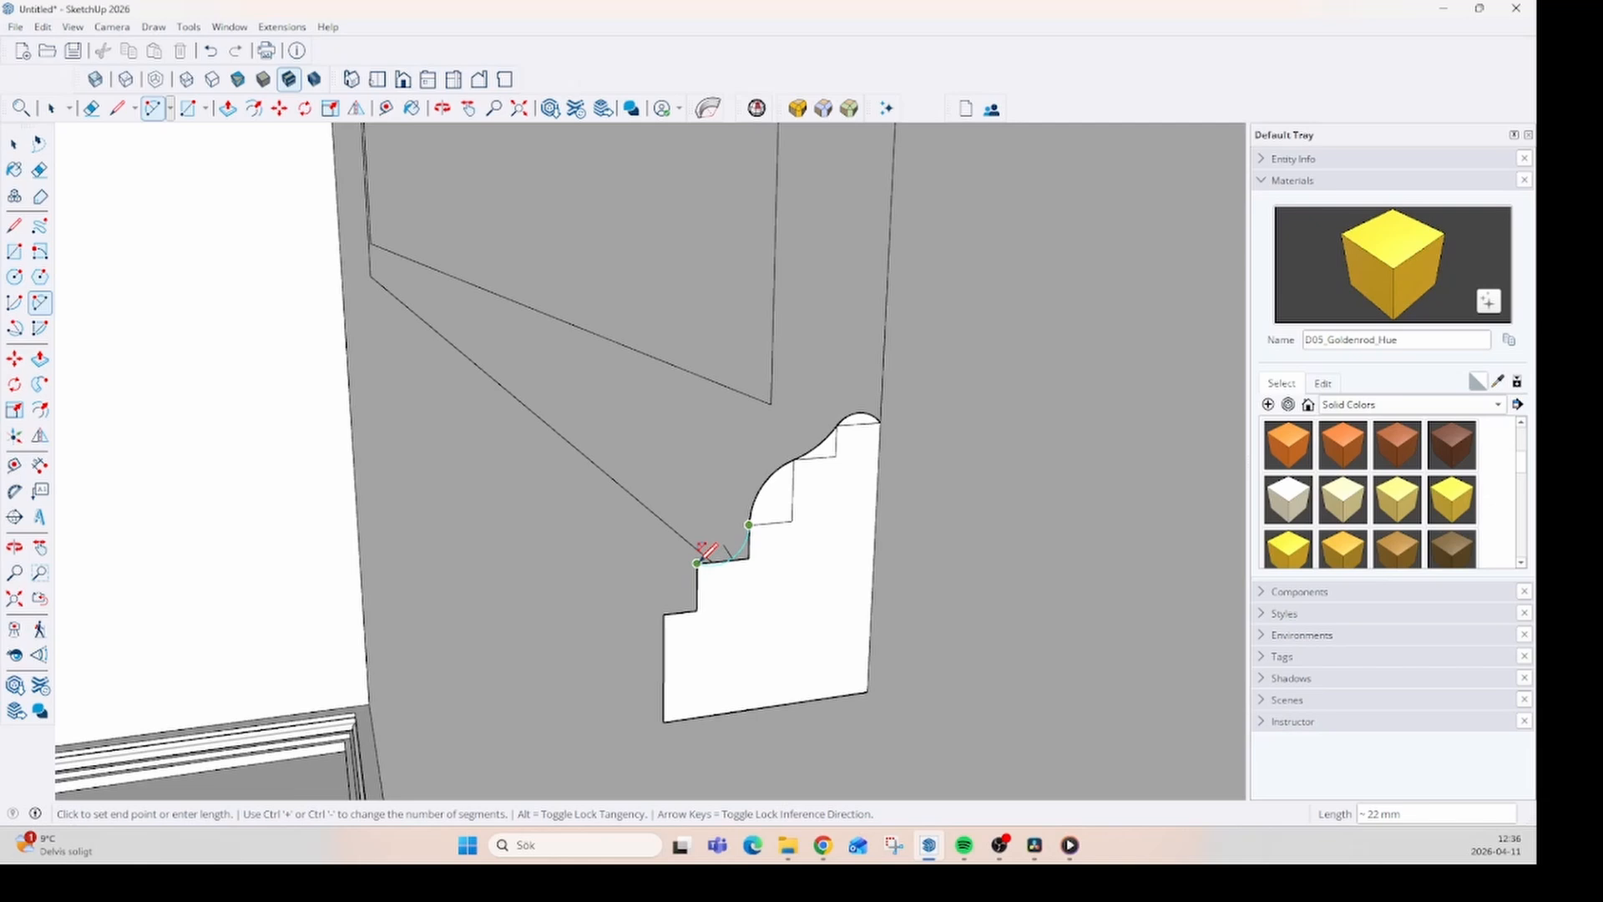
click(697, 562)
click(764, 534)
- Erase the old stepped lines and leftover edges along the new arcs so the curved profile becomes one face
key(e)
scroll(759, 537, up, 5)
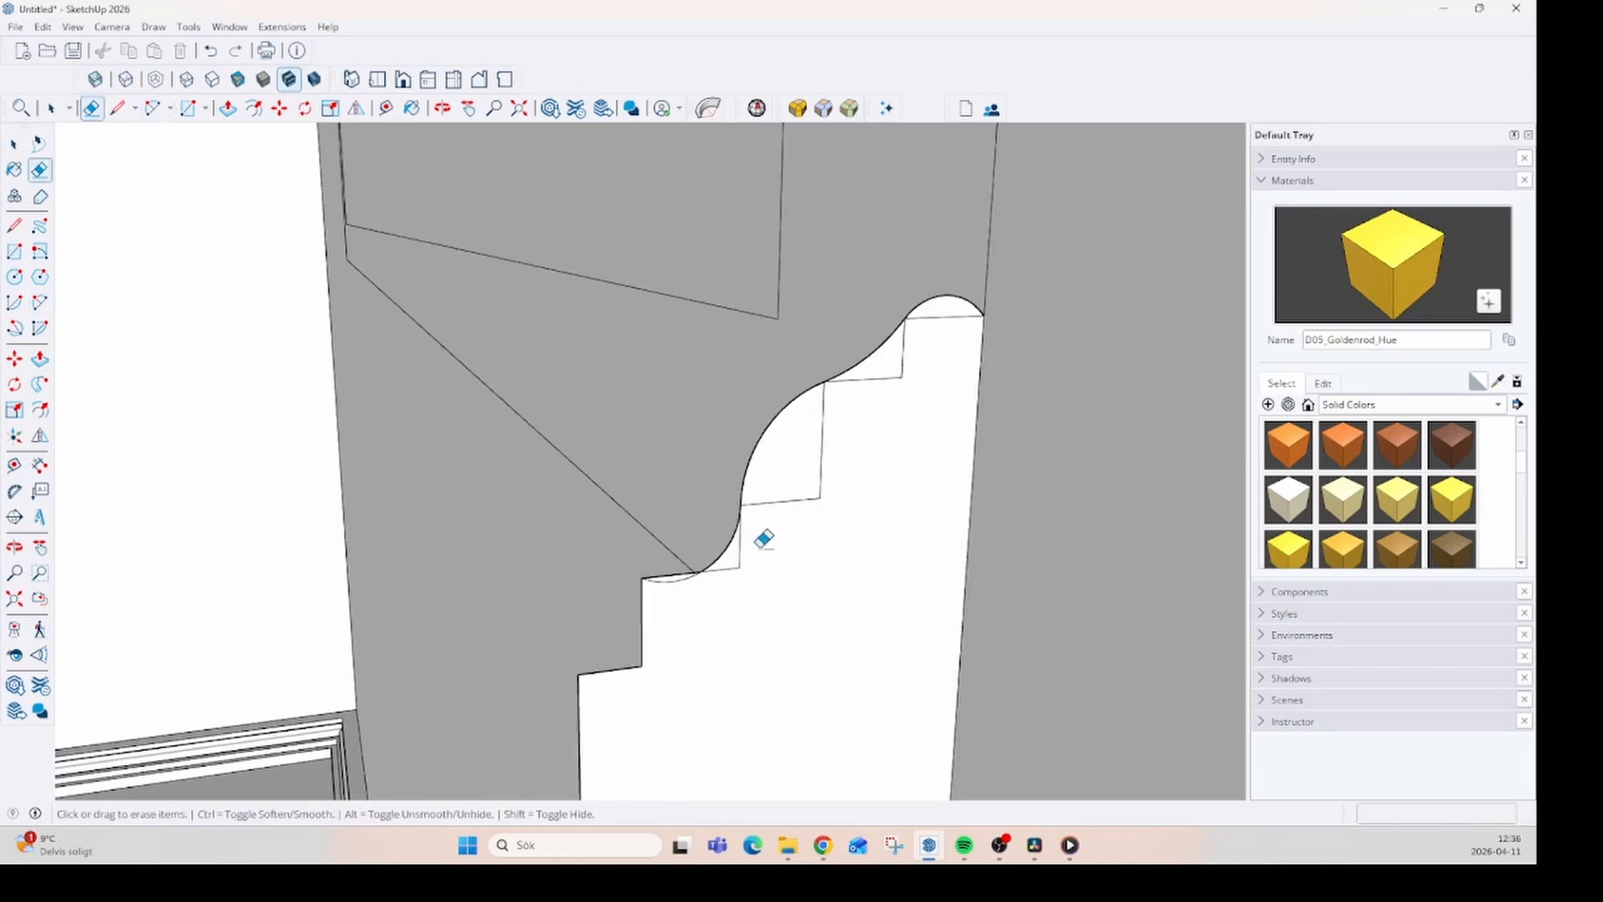
mouse_move(654, 561)
mouse_down()
mouse_move(715, 547)
mouse_move(823, 476)
mouse_move(902, 376)
mouse_up()
drag(900, 306, 882, 316)
click(1023, 192)
drag(1012, 232, 1004, 248)
scroll(1101, 125, down, 4)
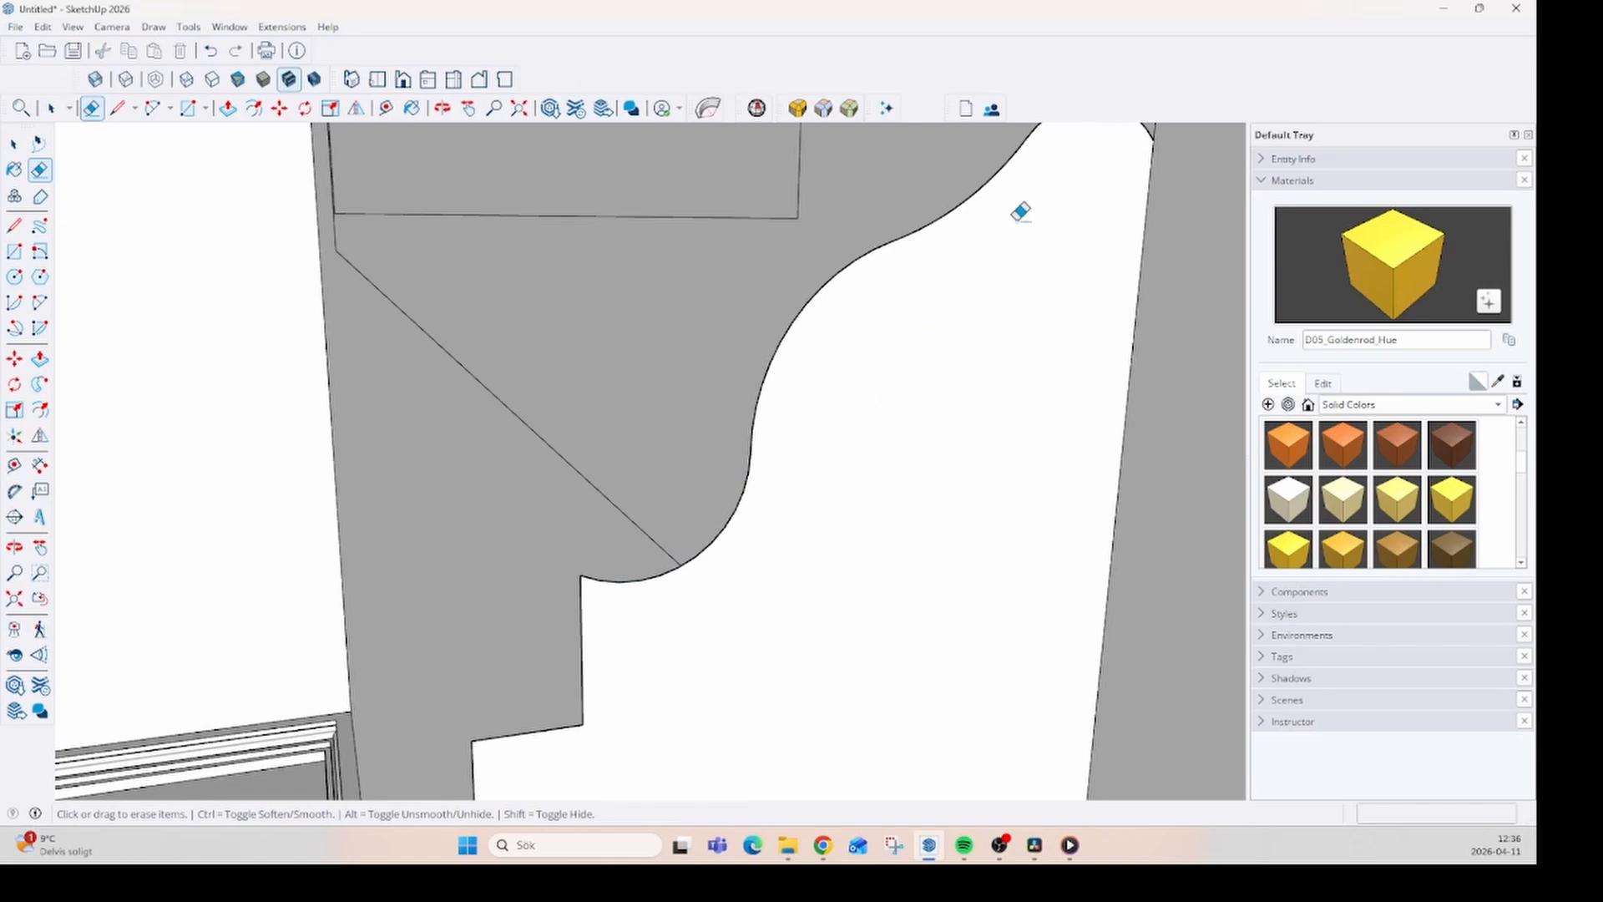
middle_drag(884, 518, 811, 508)
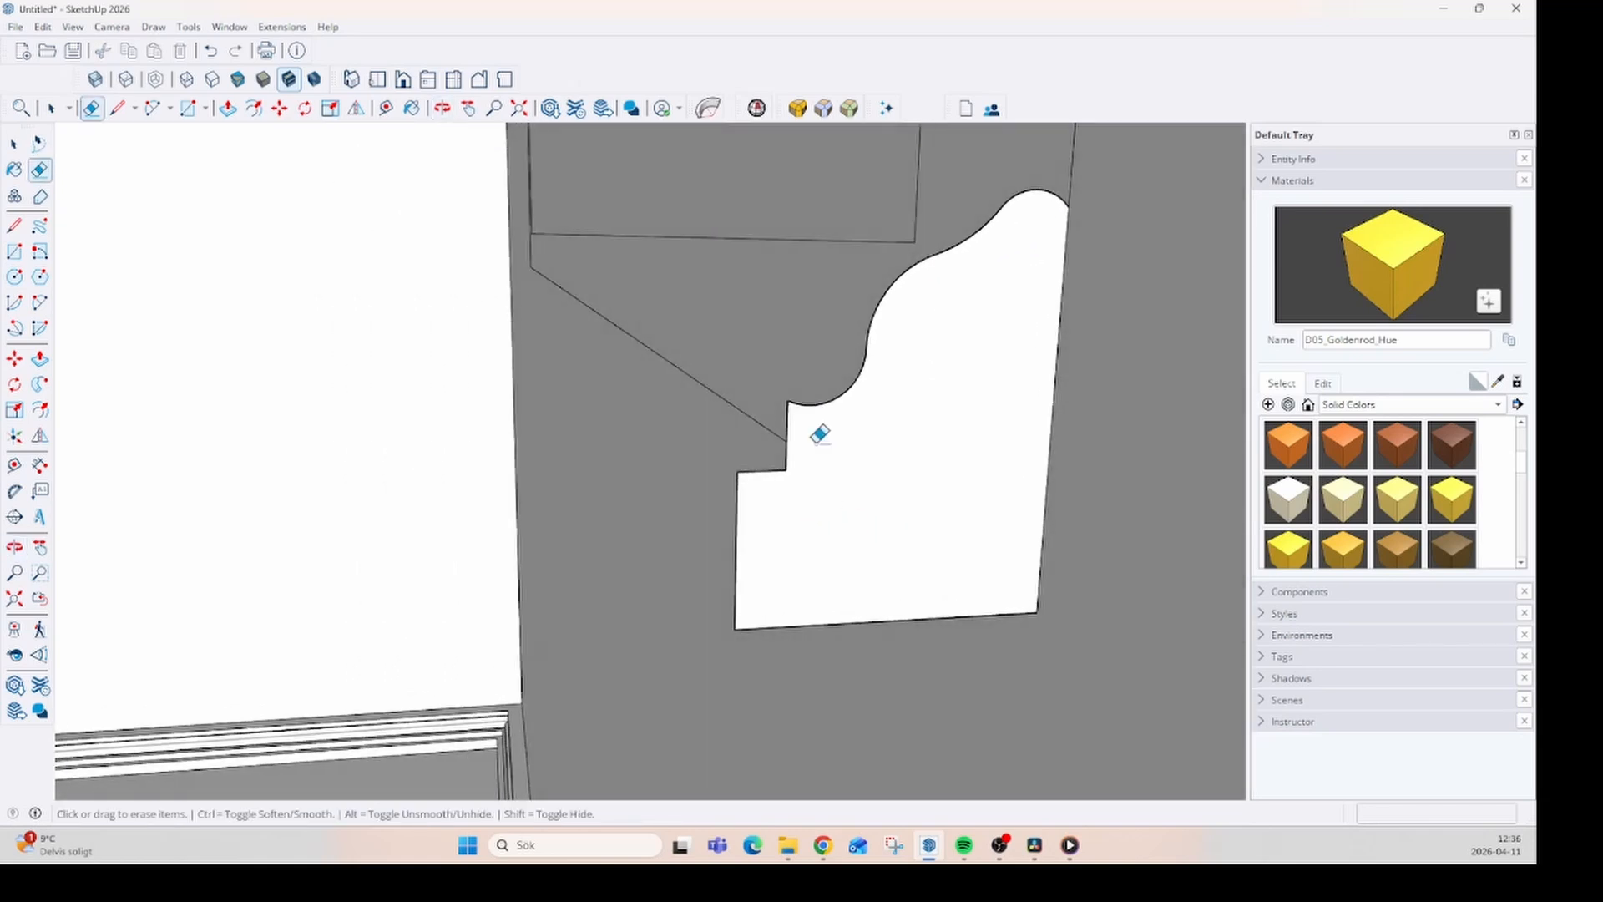
- Draw an arc about 12 mm long from the profile's lower curve to the vertical step edge and delete the leftover curve and edge
scroll(791, 426, up, 5)
key(a)
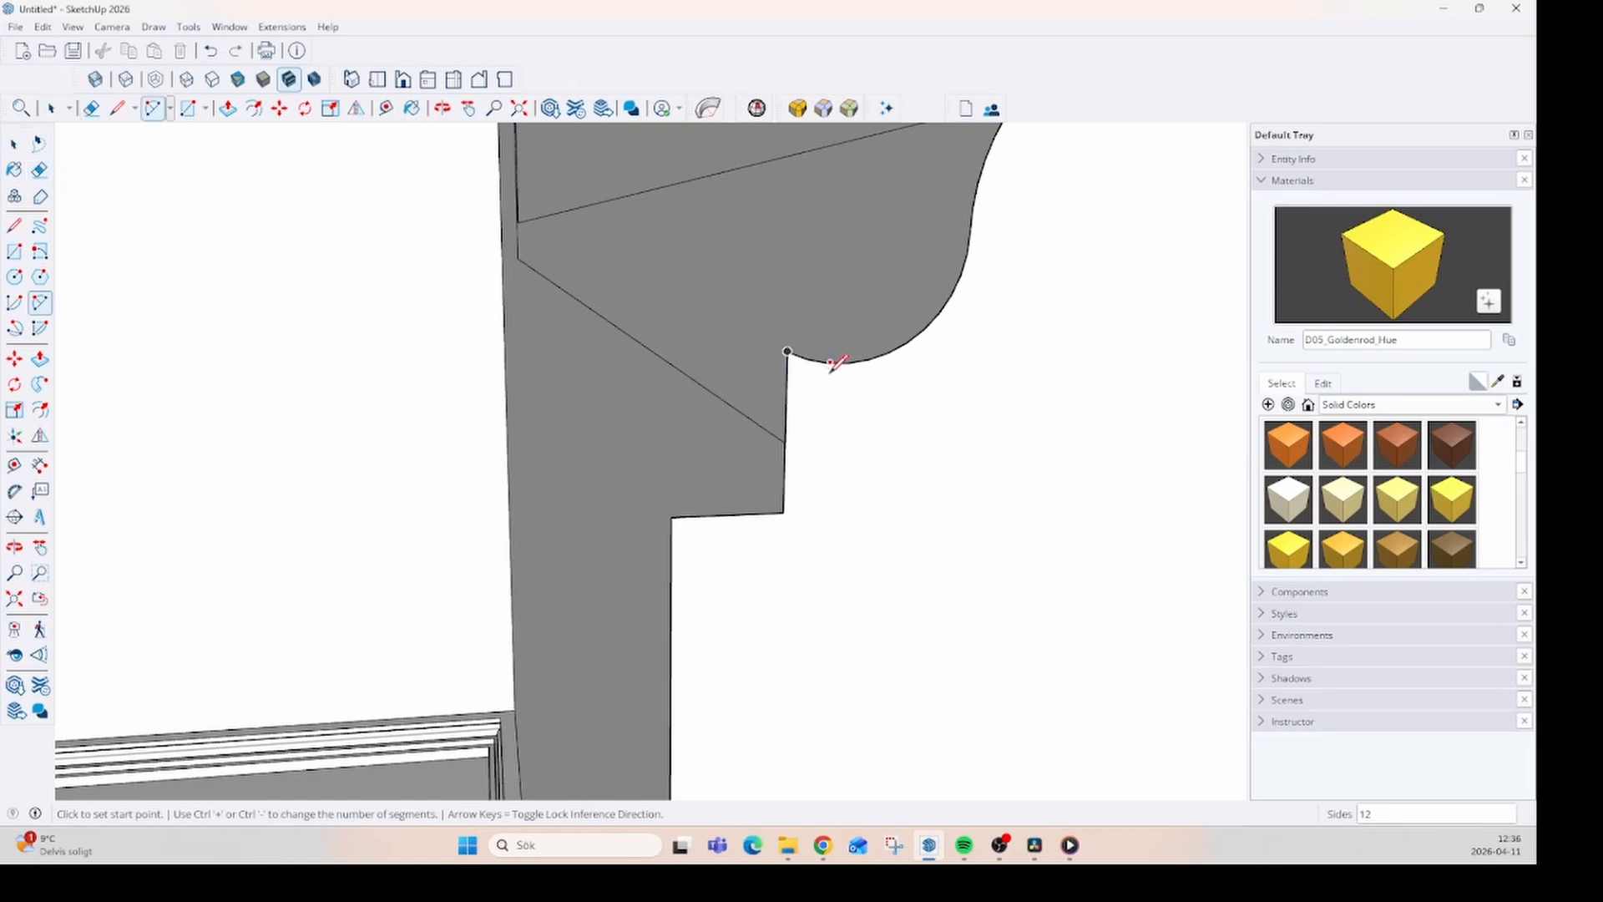
click(868, 359)
click(790, 443)
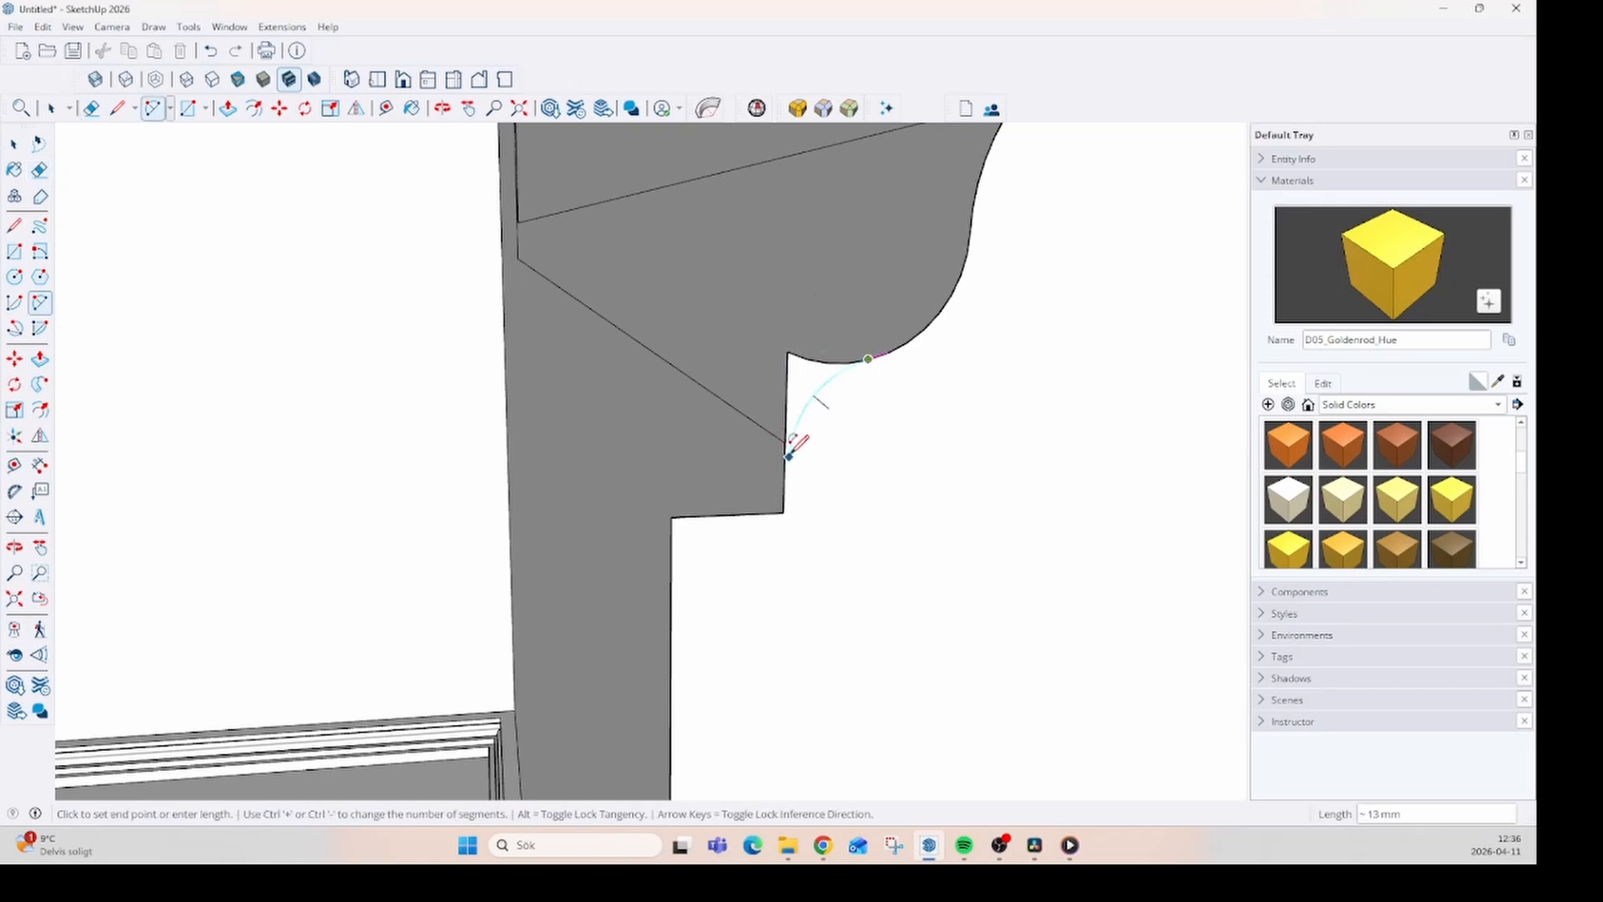
key(Escape)
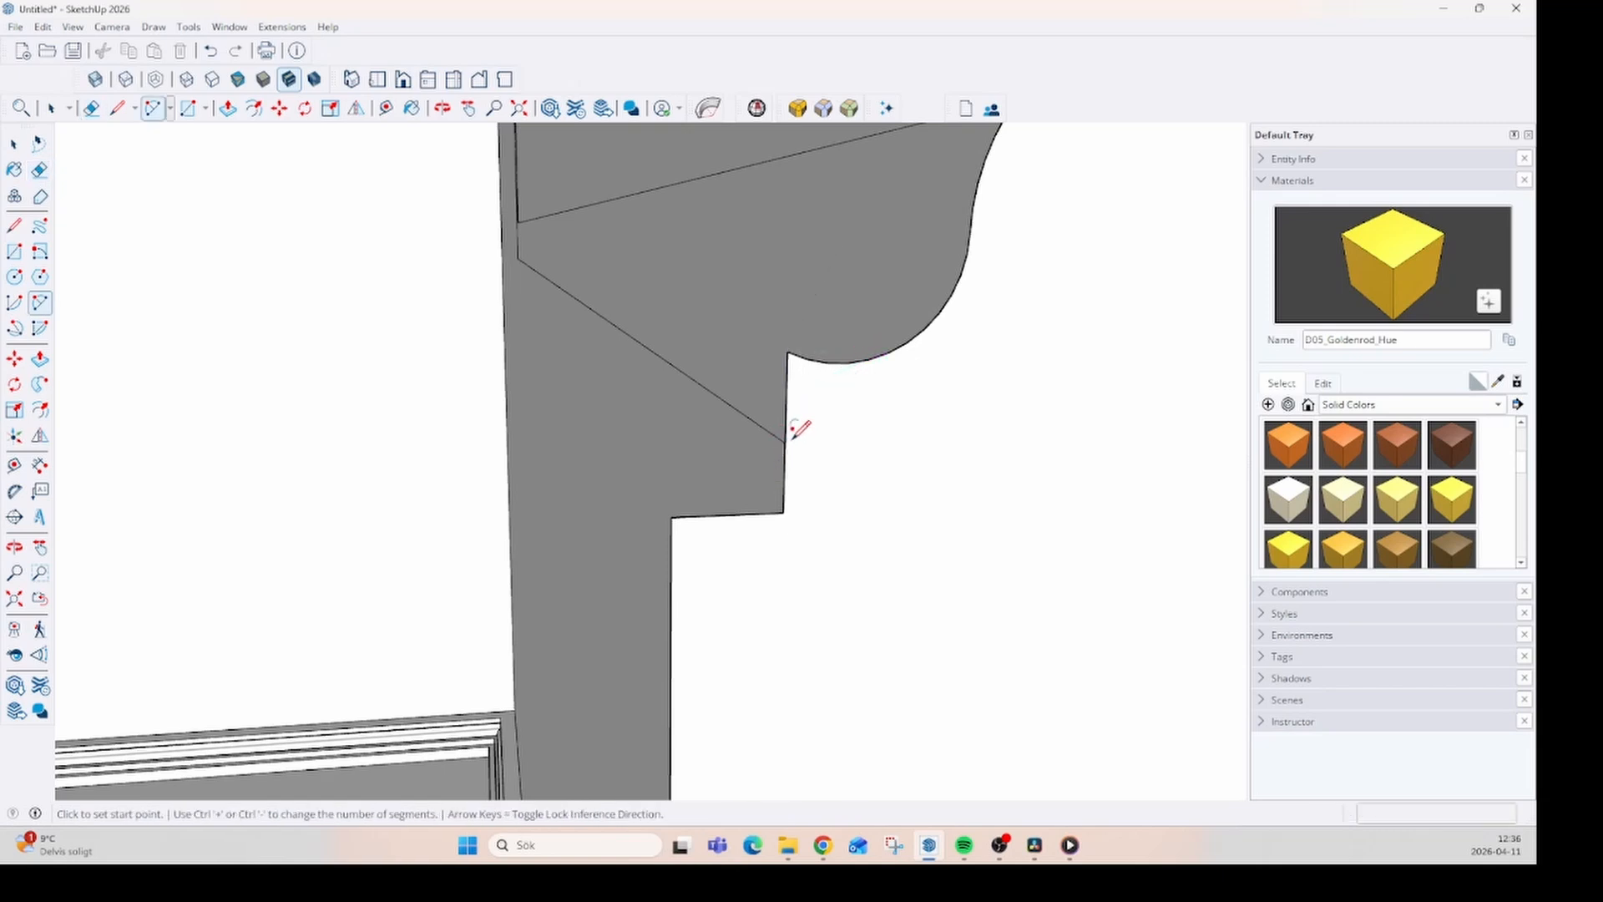
click(868, 359)
click(786, 433)
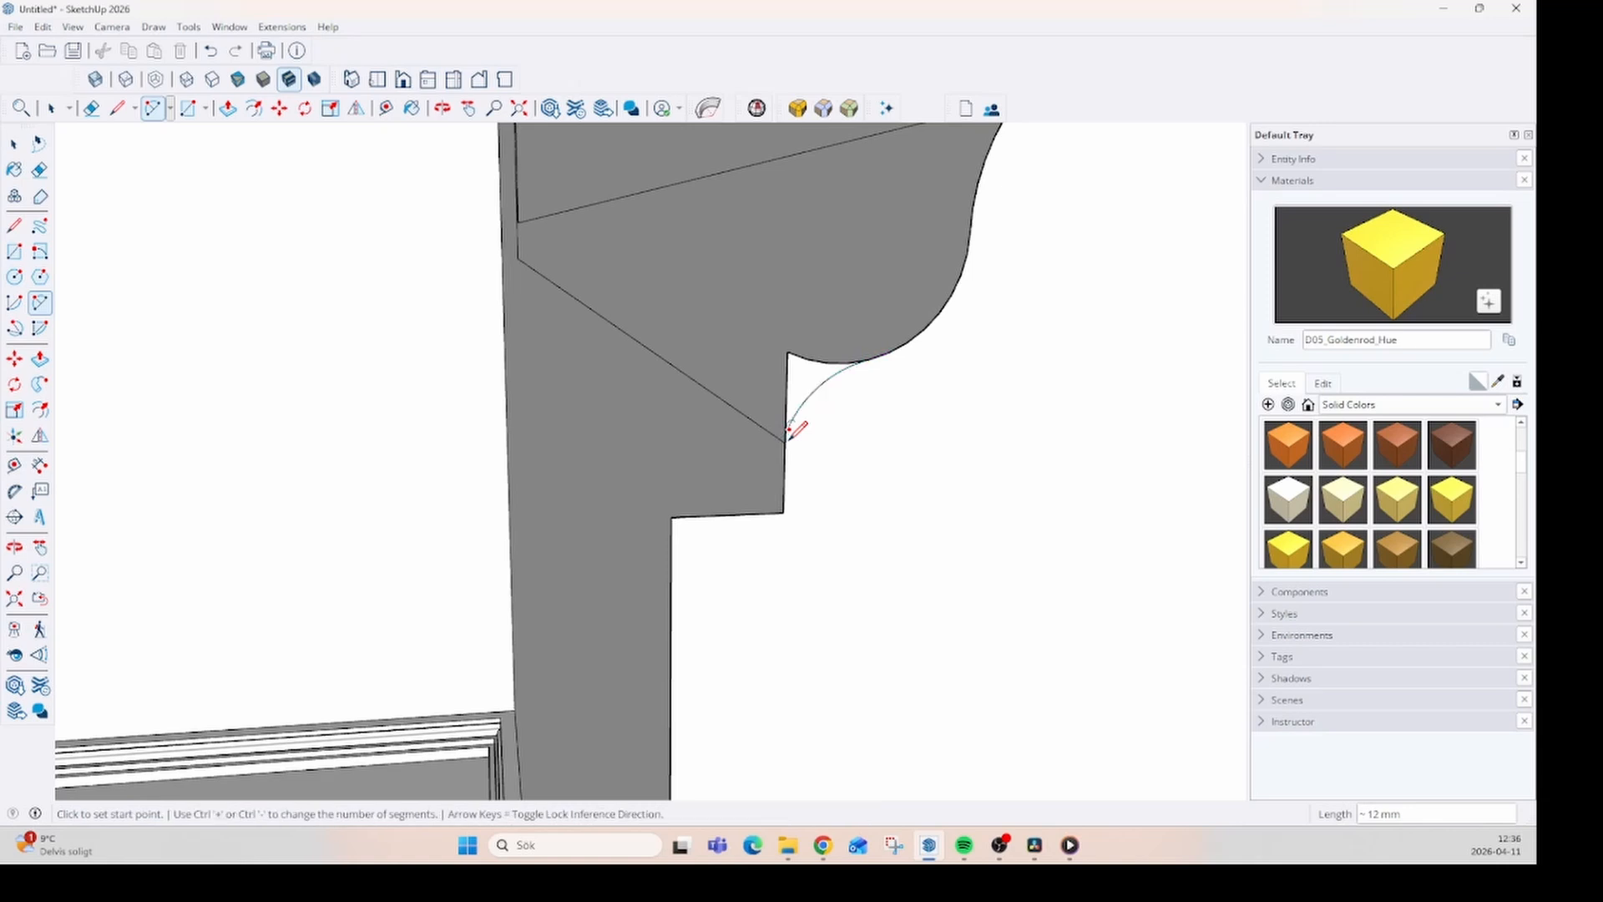
click(805, 385)
key(space)
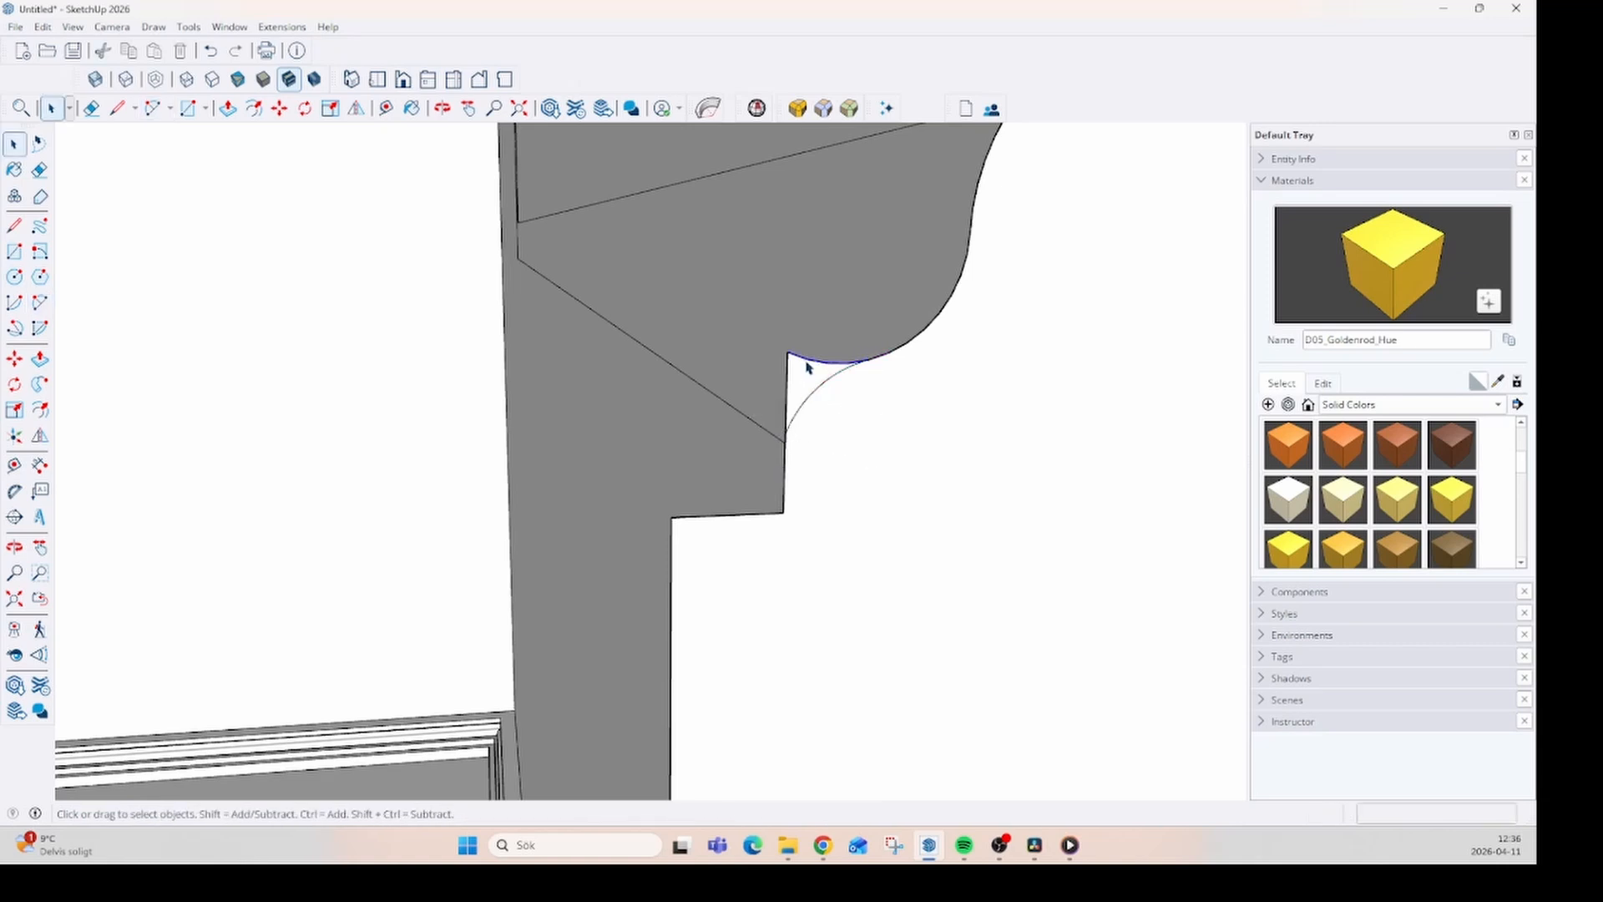
click(807, 367)
key(Delete)
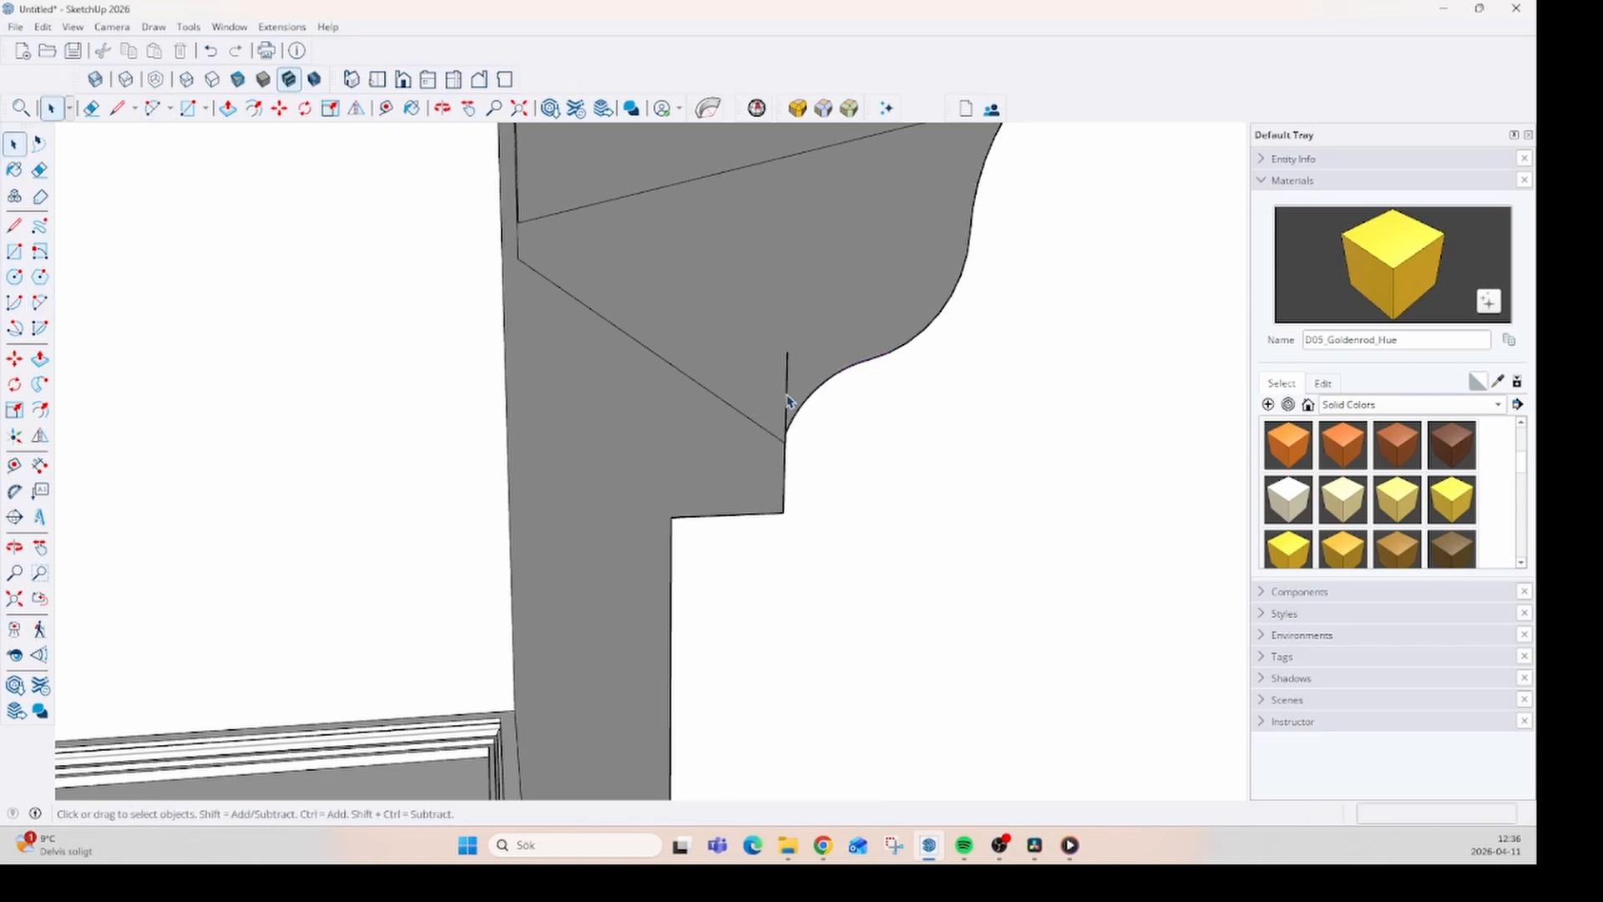
- Sweep the curved profile around the border face between the two wall rectangles using Follow Me
scroll(782, 432, down, 3)
middle_drag(673, 529, 808, 568)
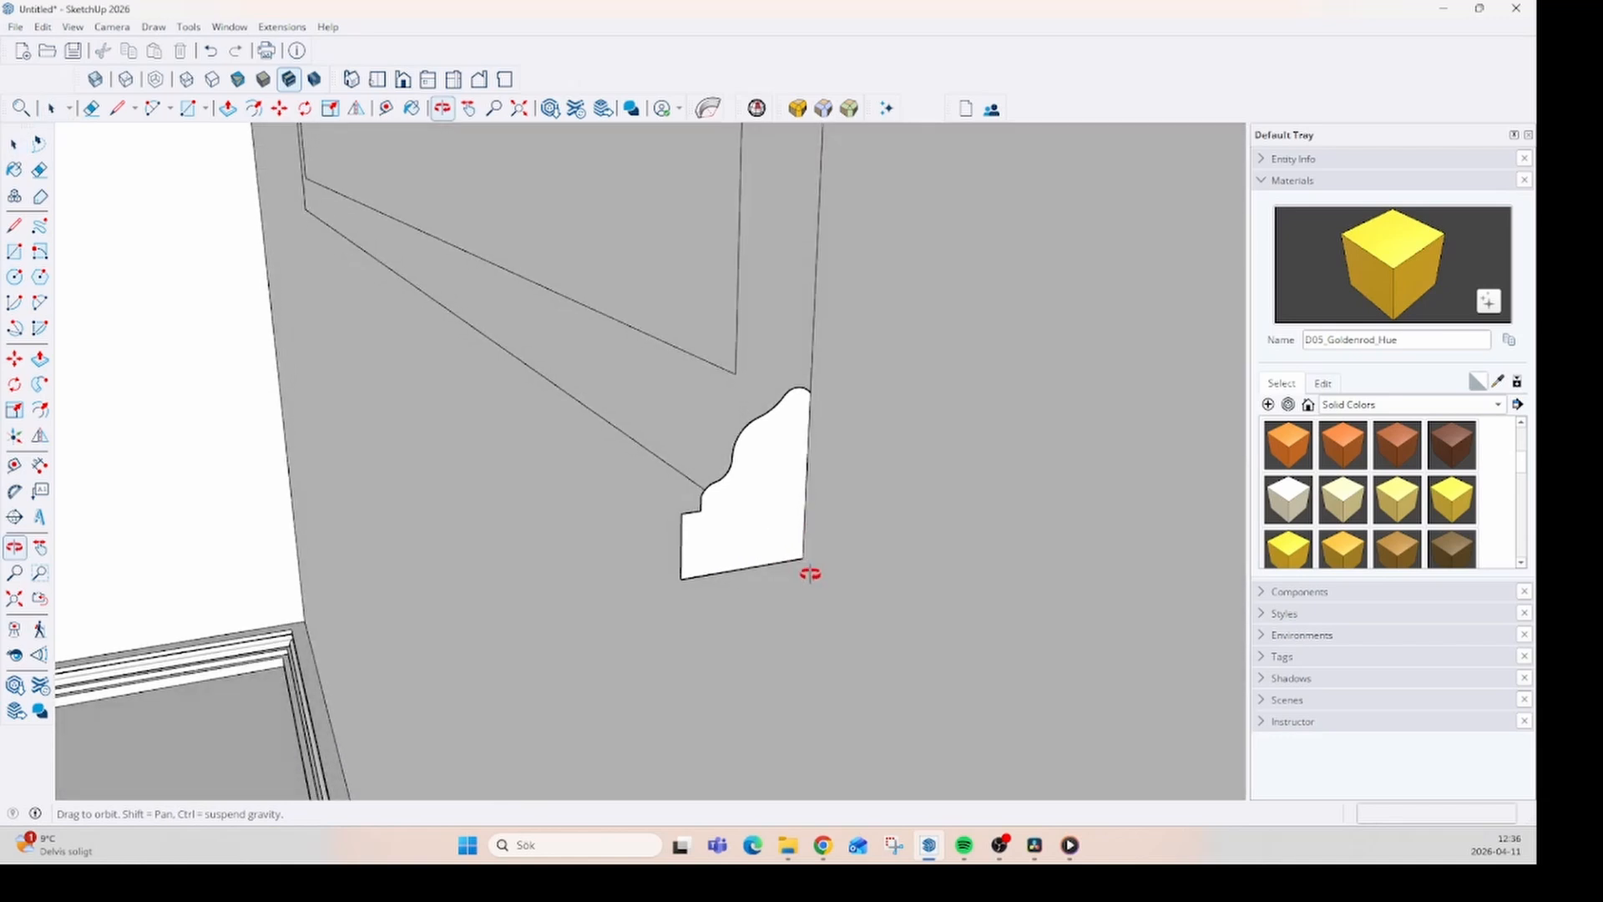
scroll(725, 503, down, 2)
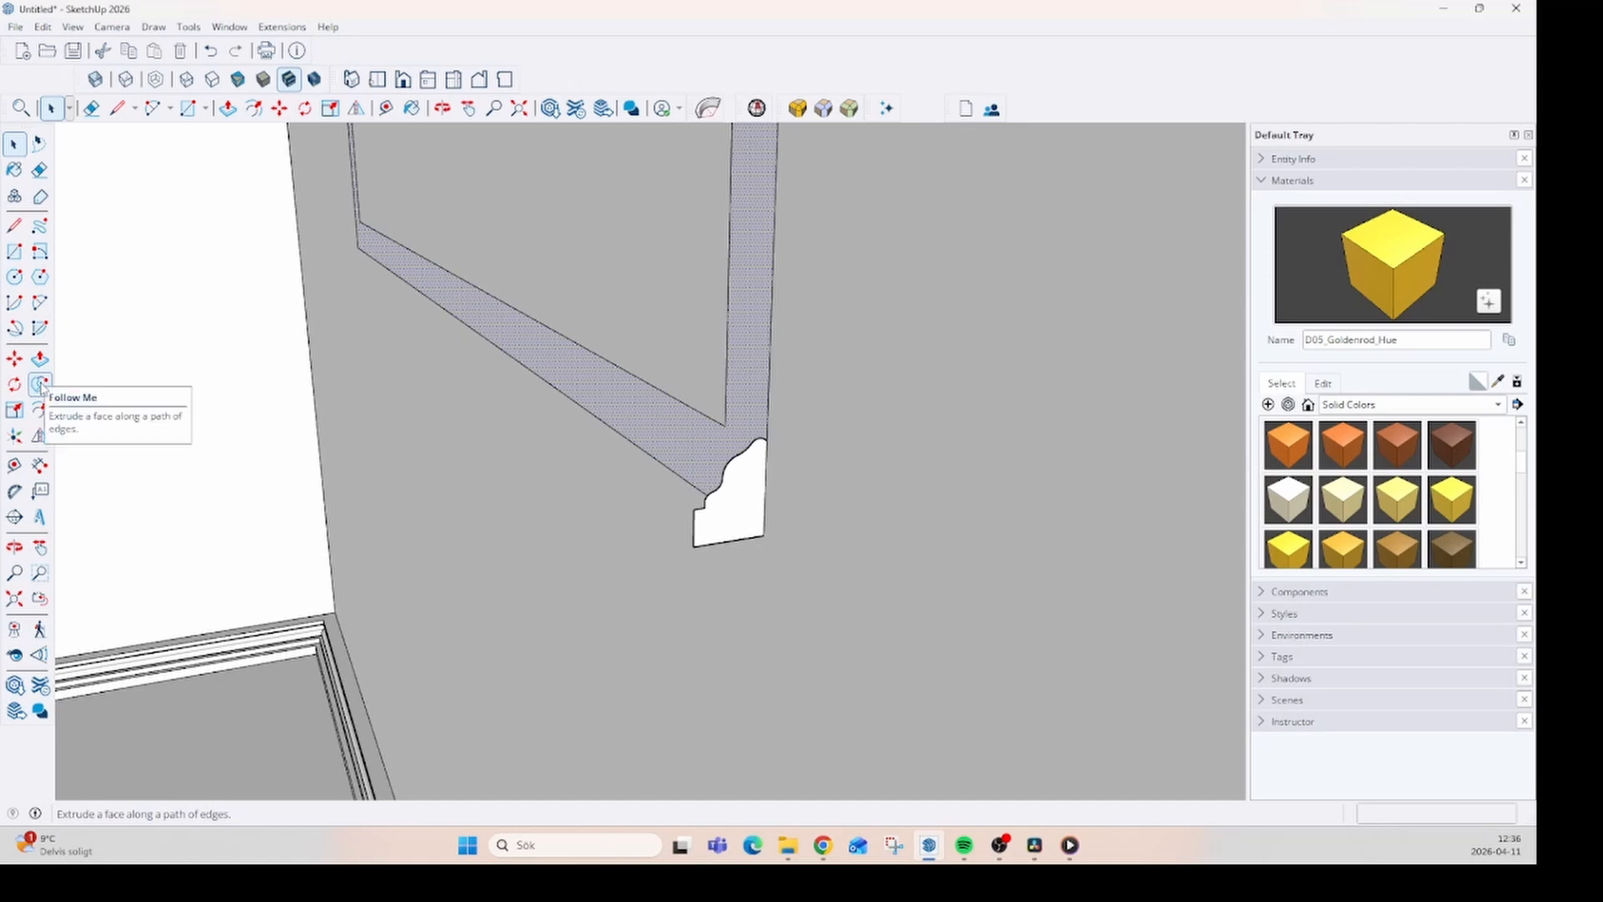
click(40, 384)
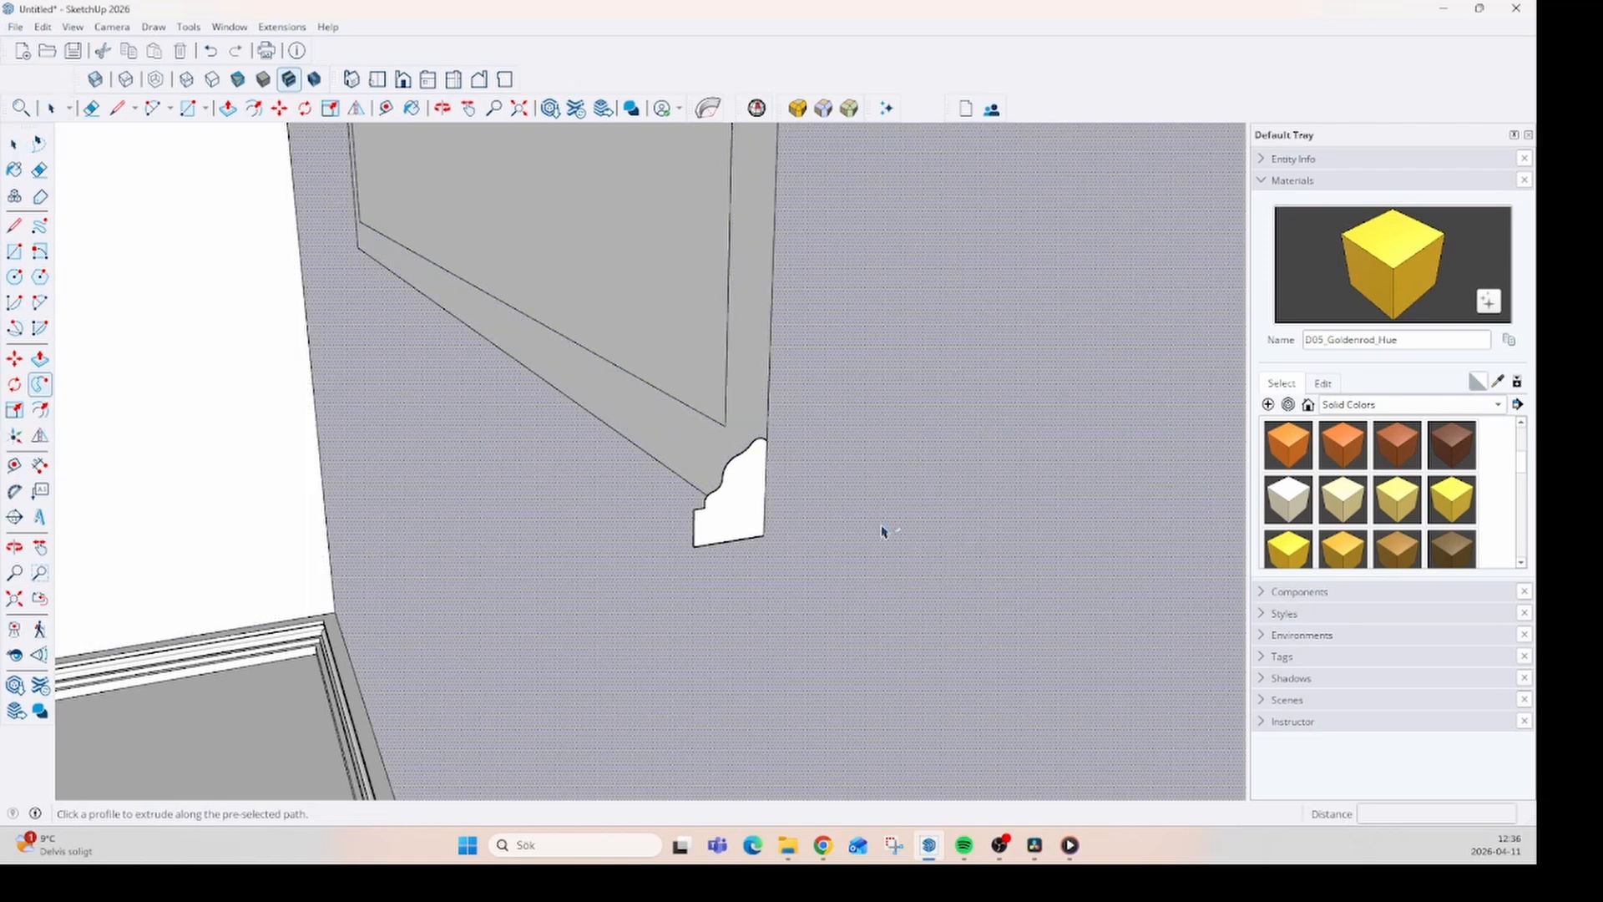
click(731, 511)
- Examine the curved frame's molding and corners up close, and its appearance on the wall alongside the floor molding
middle_drag(702, 583, 846, 494)
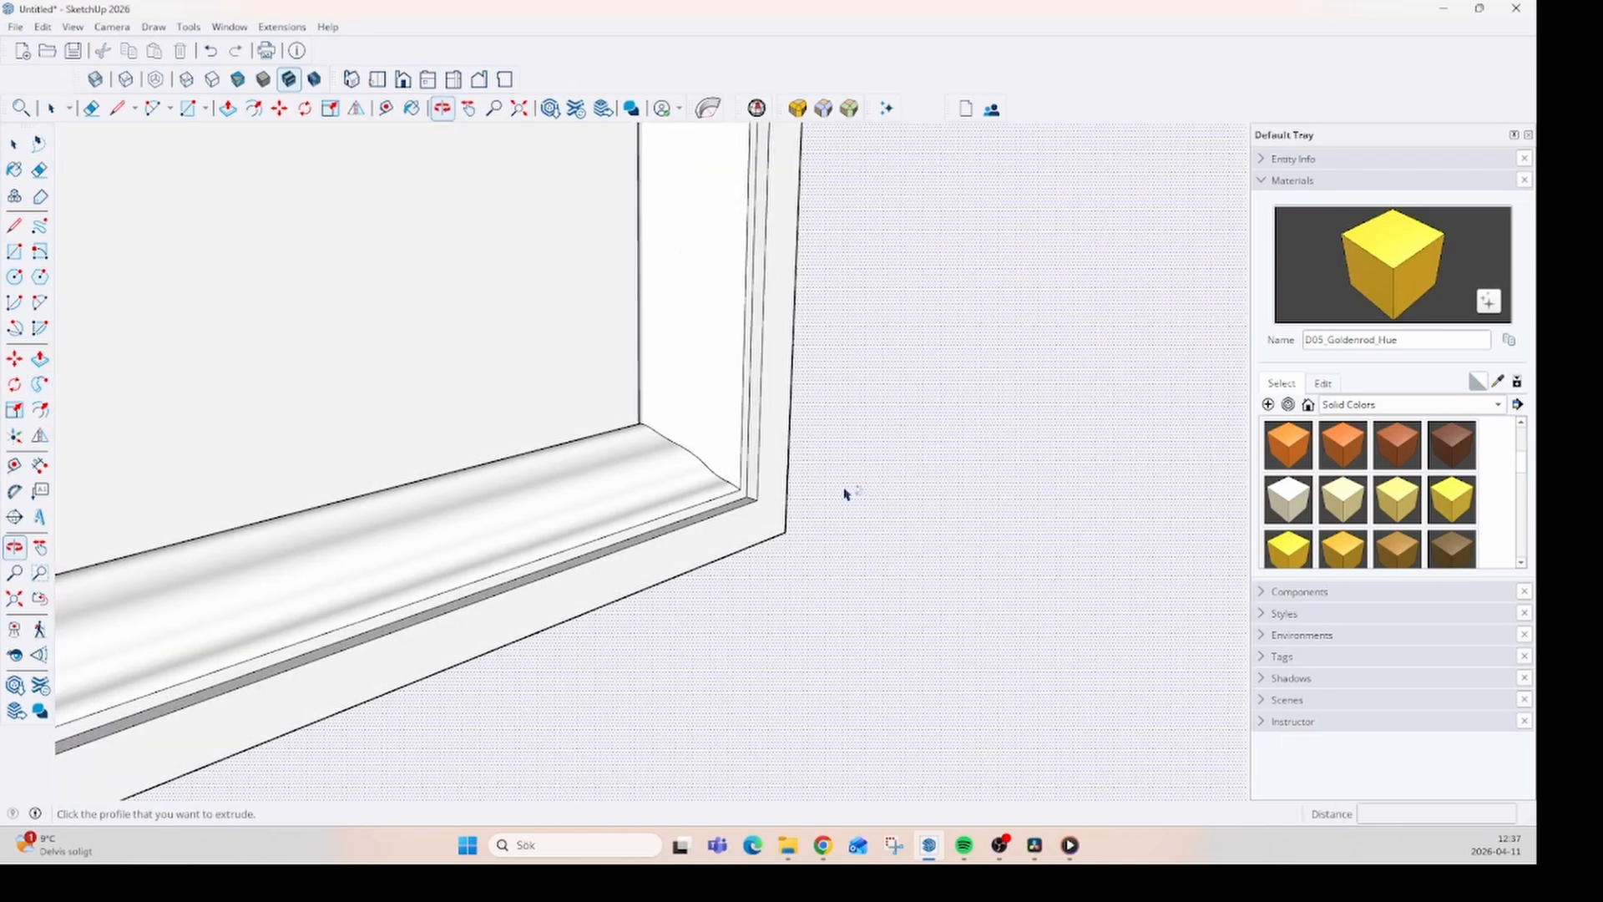
scroll(846, 489, down, 9)
scroll(294, 675, up, 6)
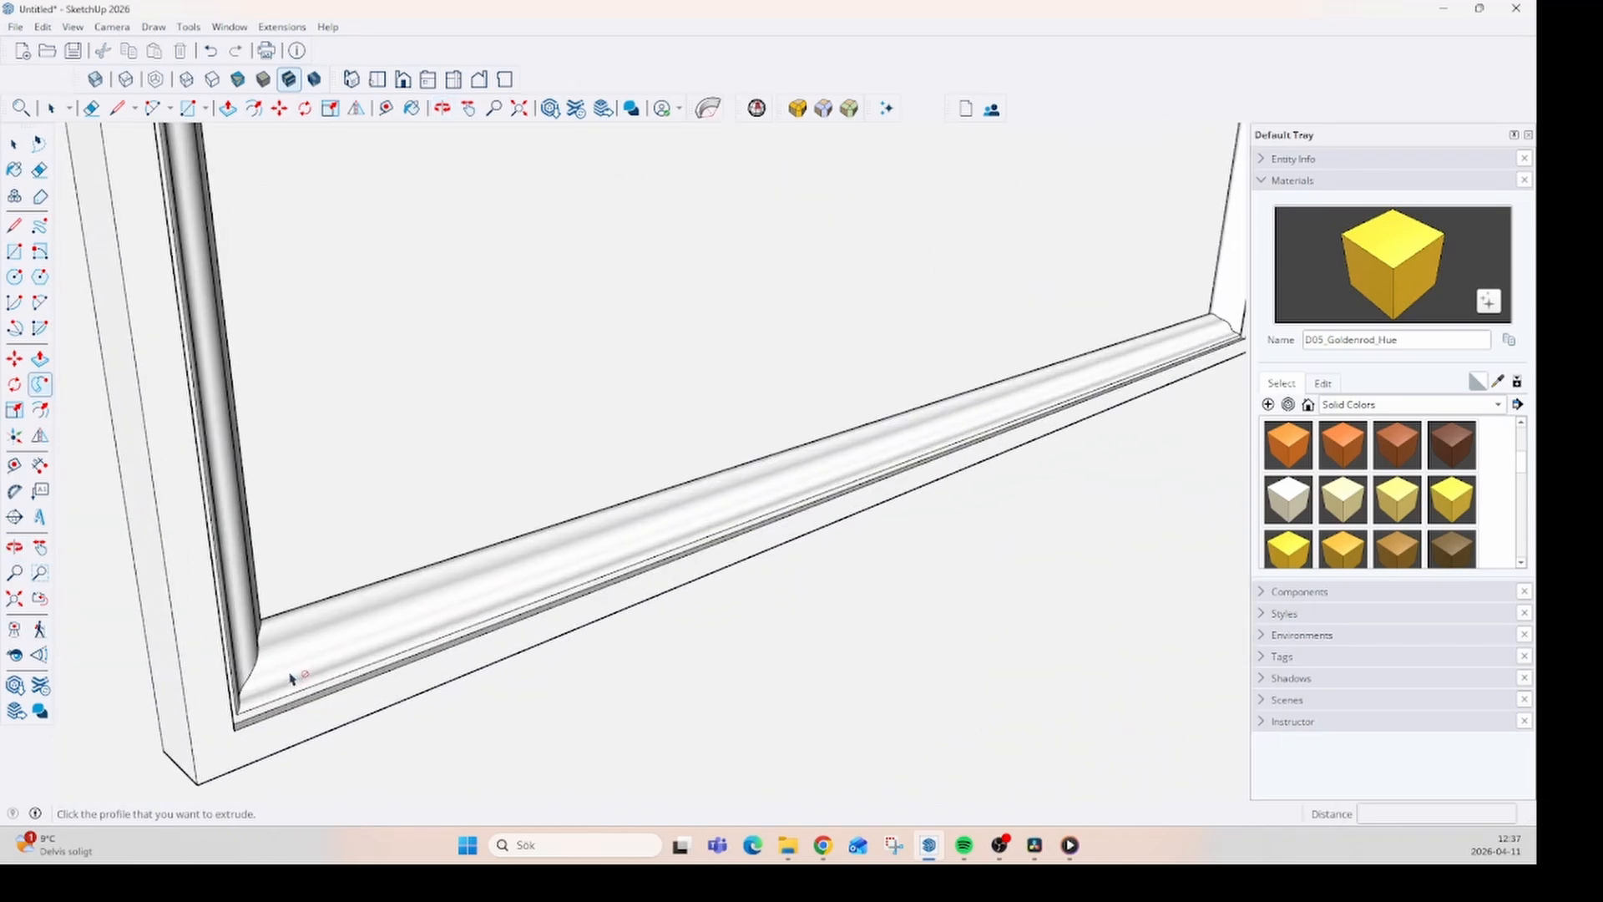
scroll(291, 678, up, 2)
middle_drag(458, 653, 626, 583)
scroll(399, 553, down, 9)
scroll(434, 584, down, 4)
scroll(607, 606, up, 3)
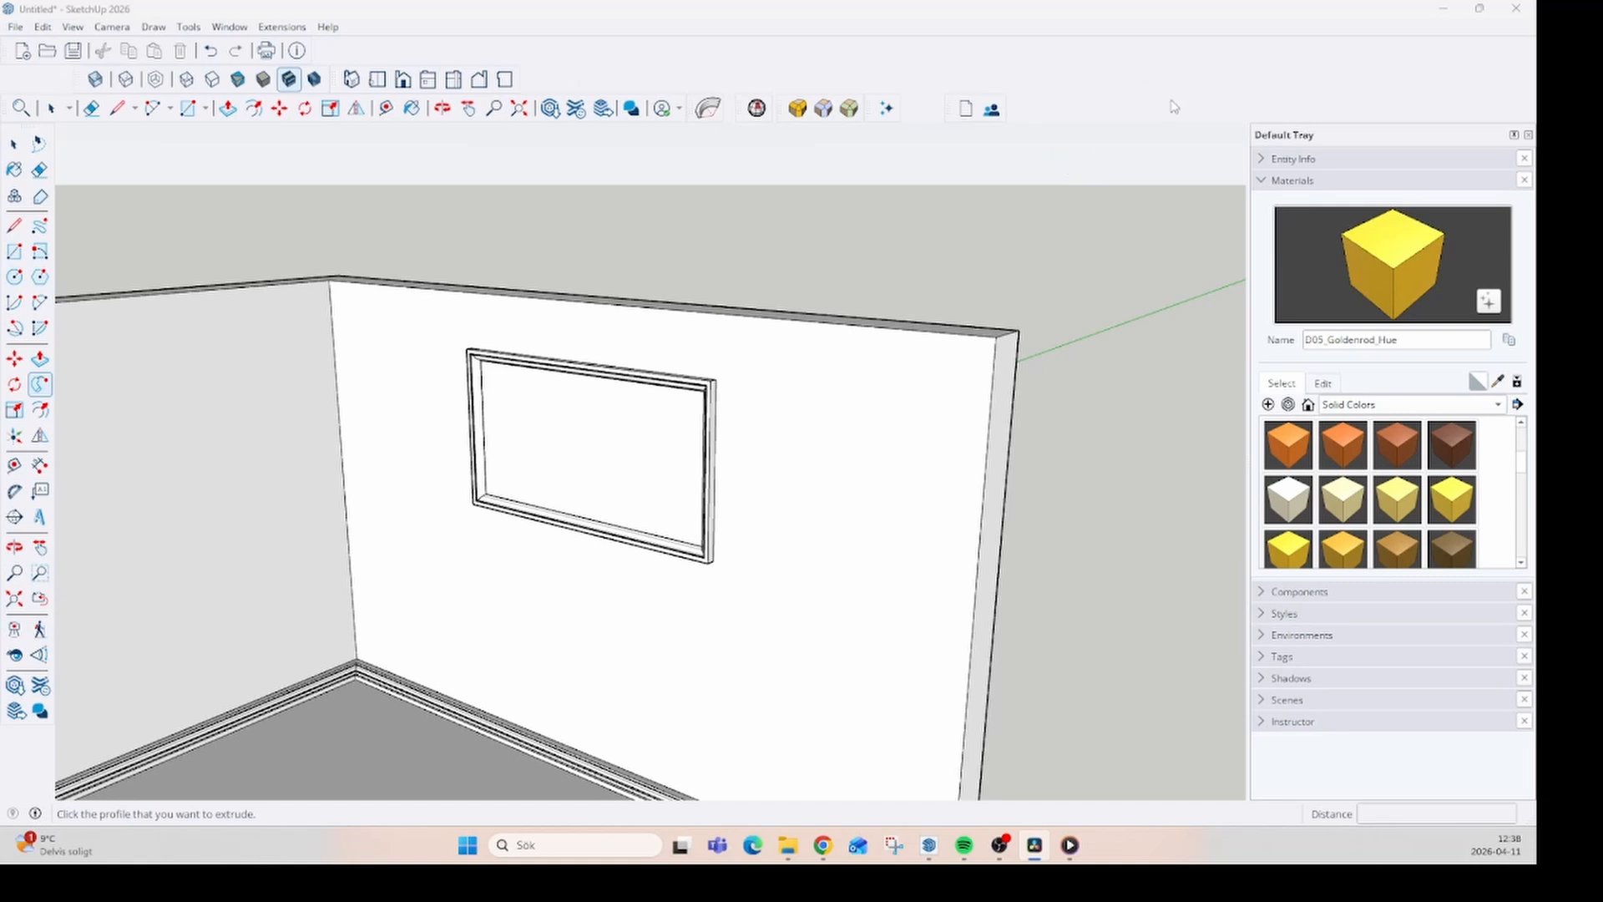
scroll(964, 354, down, 2)
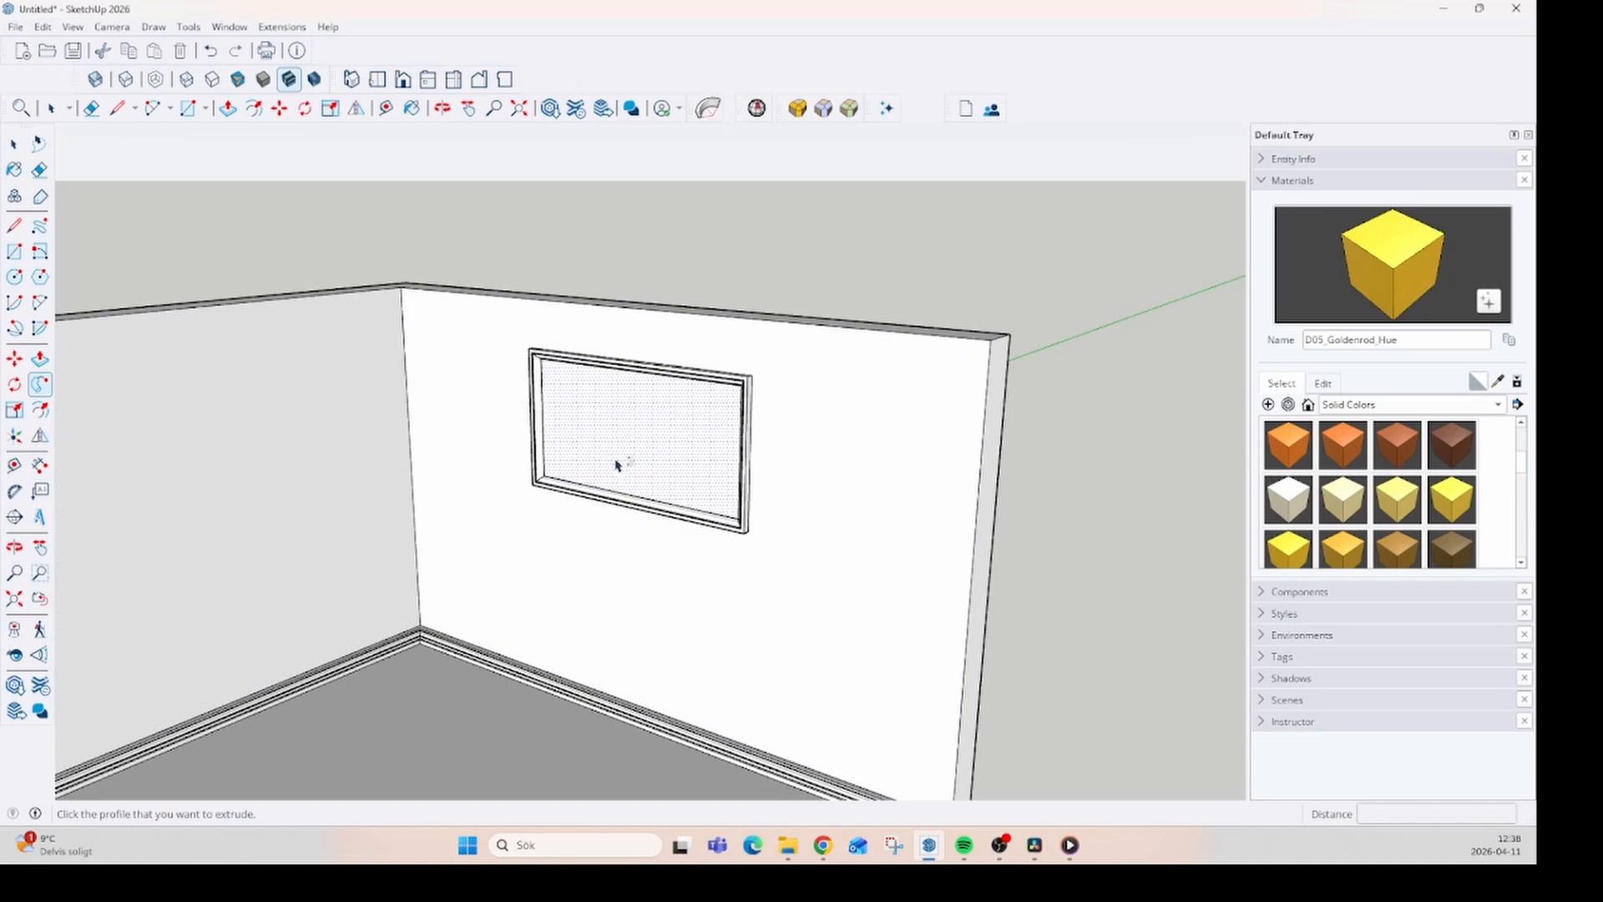
mouse_move(718, 555)
middle_down()
mouse_move(537, 637)
mouse_move(813, 482)
mouse_move(817, 562)
middle_up()
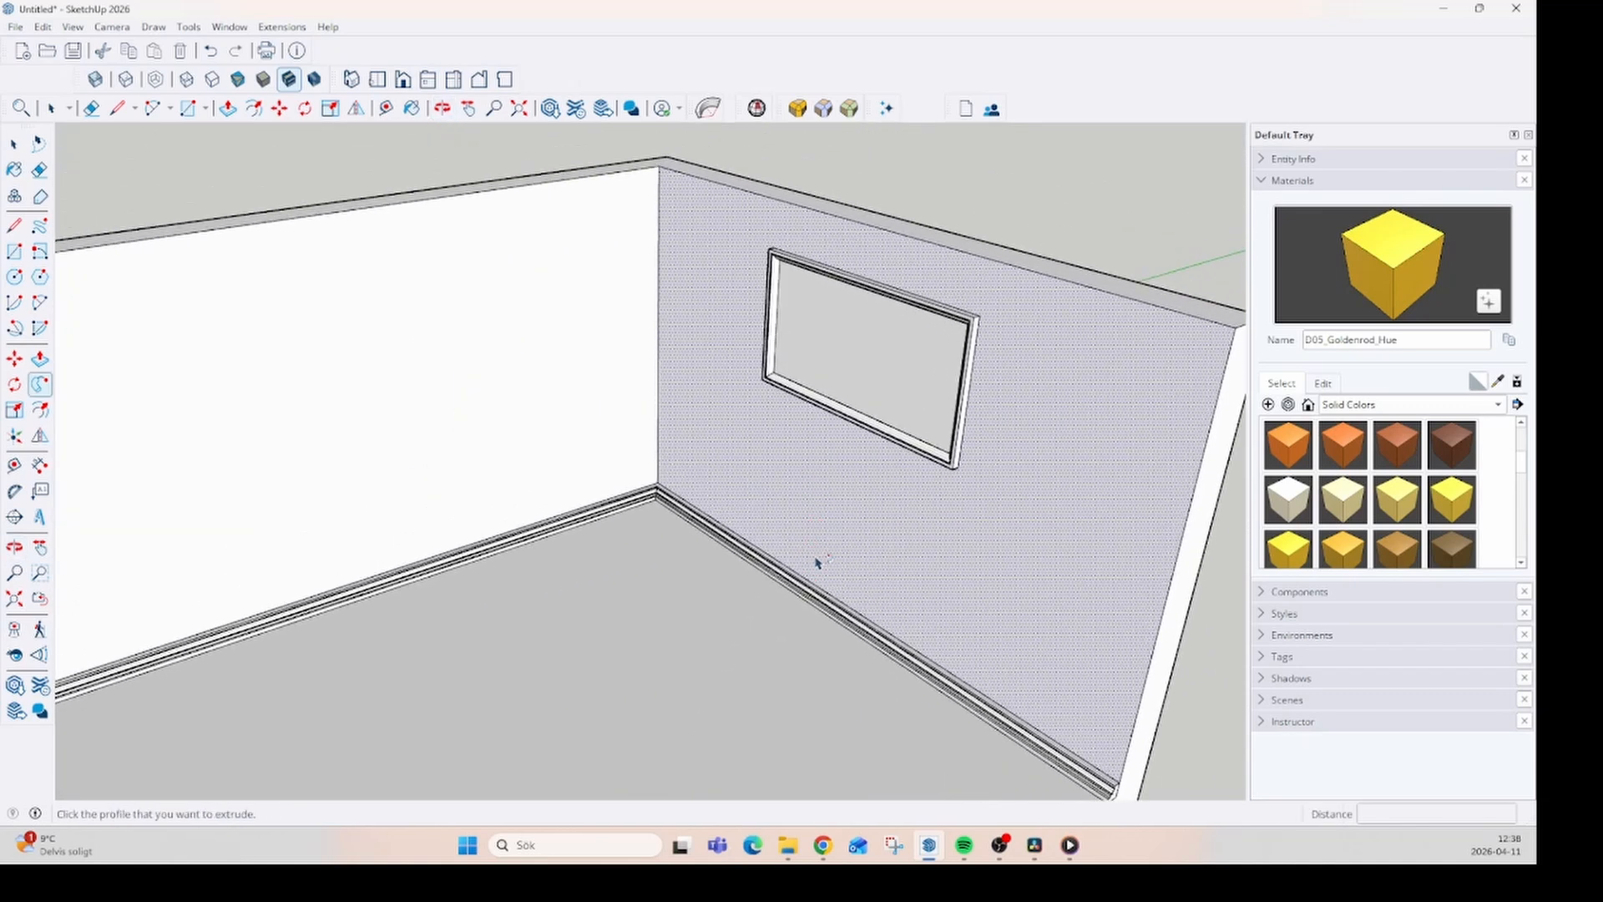